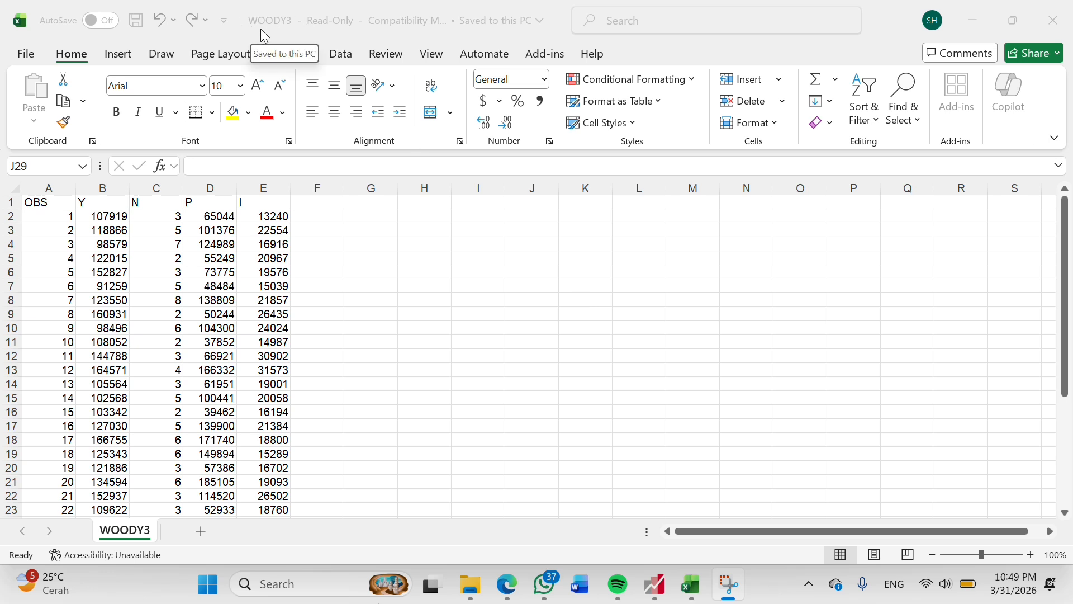
- Switch to EViews and start a new workfile with the Unstructured / Undated structure type
{"action": "left_click", "coordinate": [1064, 389]}
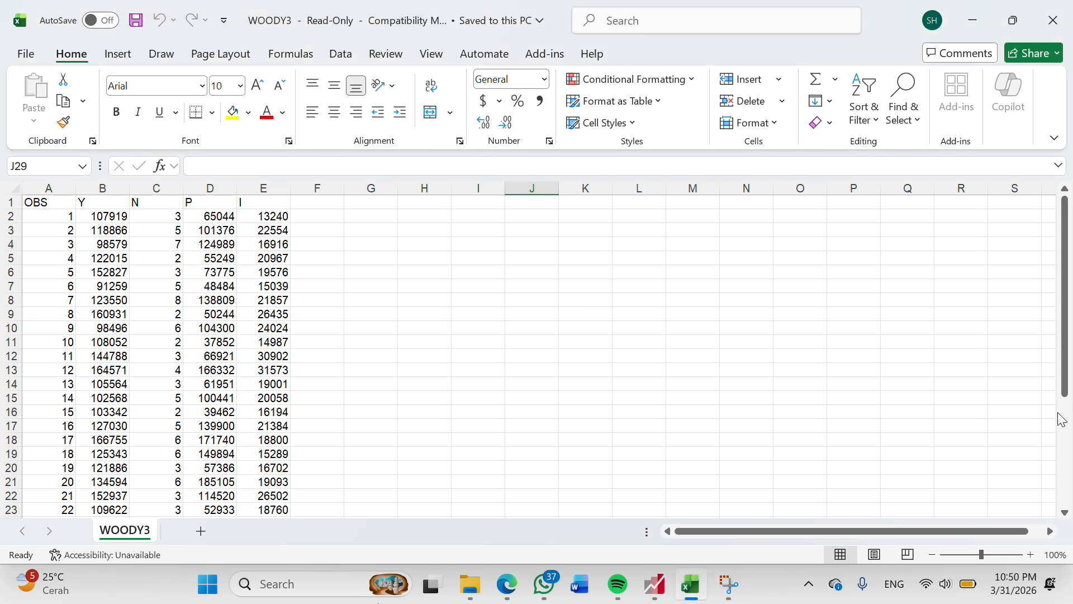
{"action": "left_click_drag", "start_coordinate": [1064, 389], "coordinate": [1063, 498]}
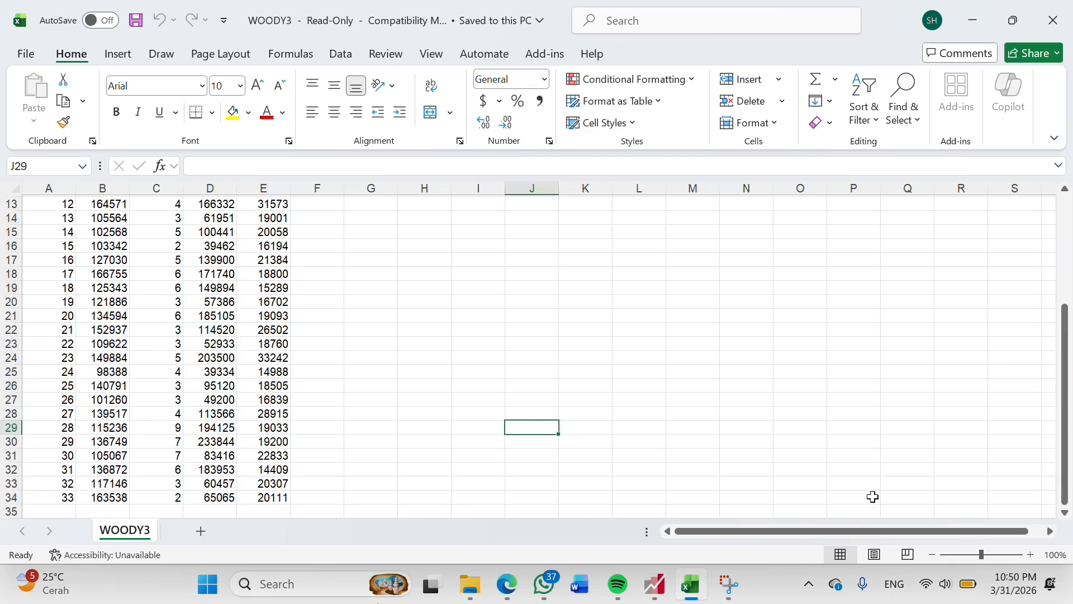
{"action": "left_click_drag", "start_coordinate": [1064, 481], "coordinate": [1028, 188]}
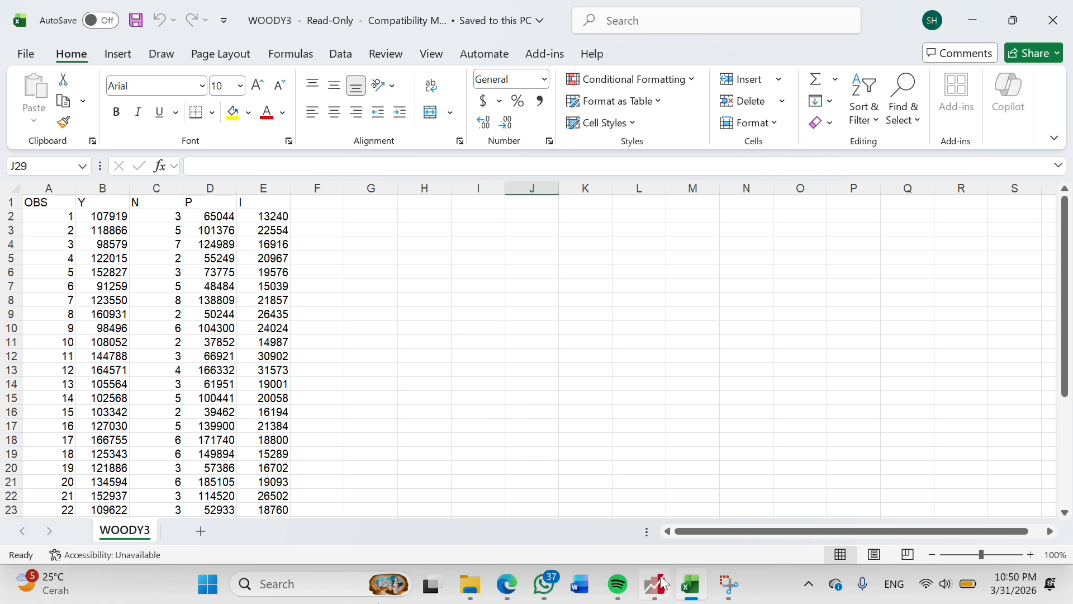
{"action": "mouse_move", "coordinate": [655, 584]}
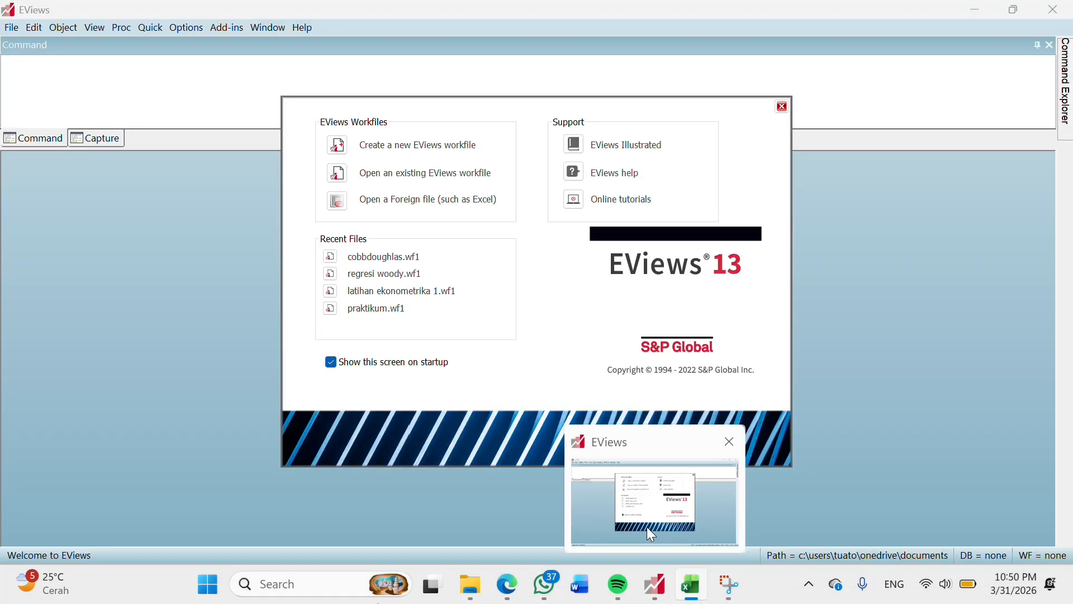
{"action": "left_click", "coordinate": [646, 528]}
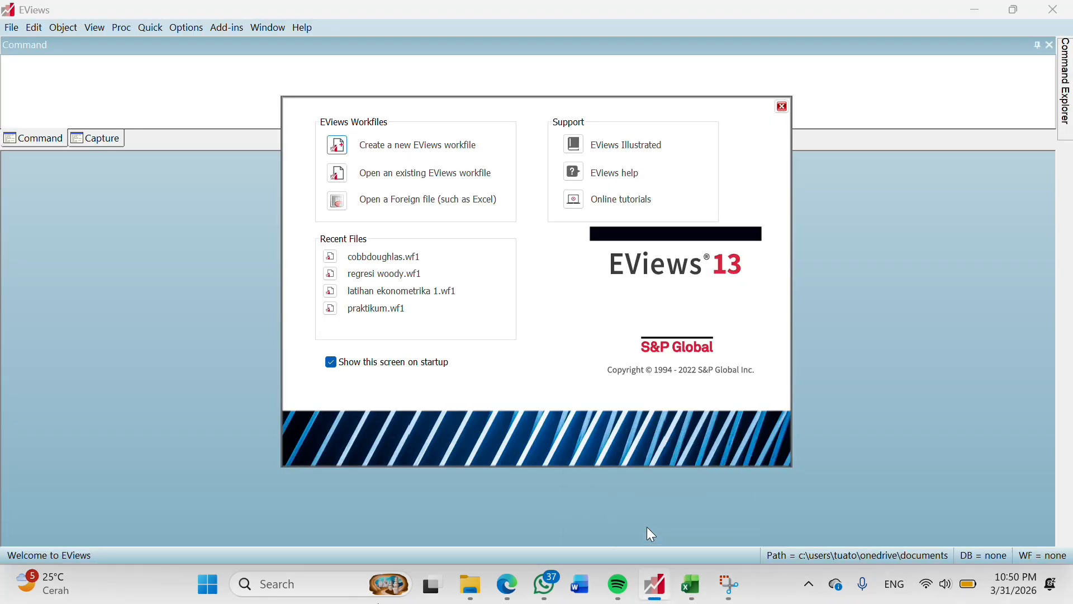
{"action": "left_click", "coordinate": [438, 151]}
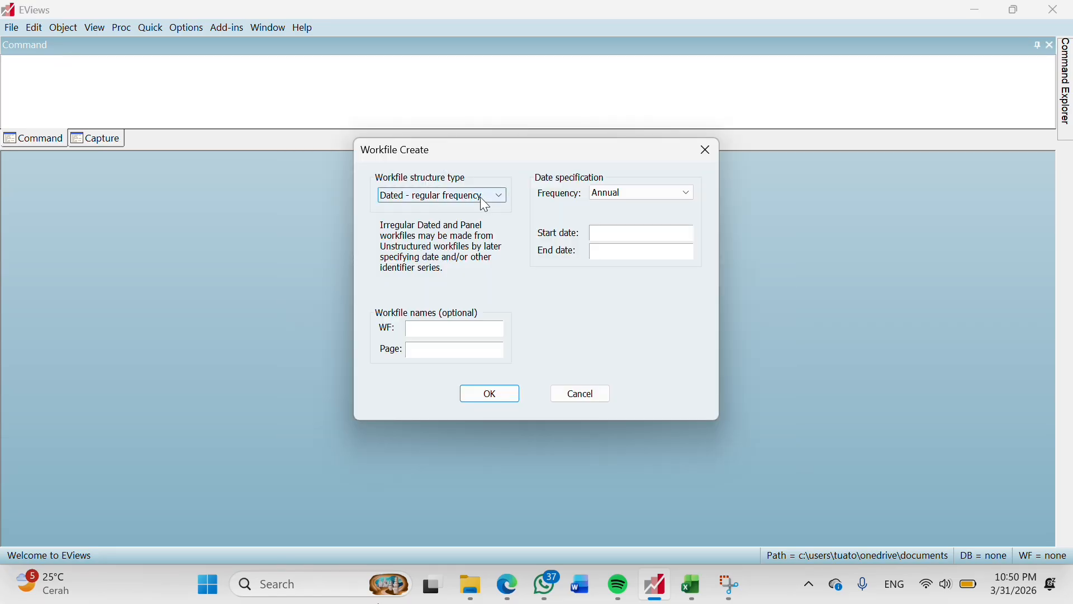
{"action": "left_click", "coordinate": [481, 197]}
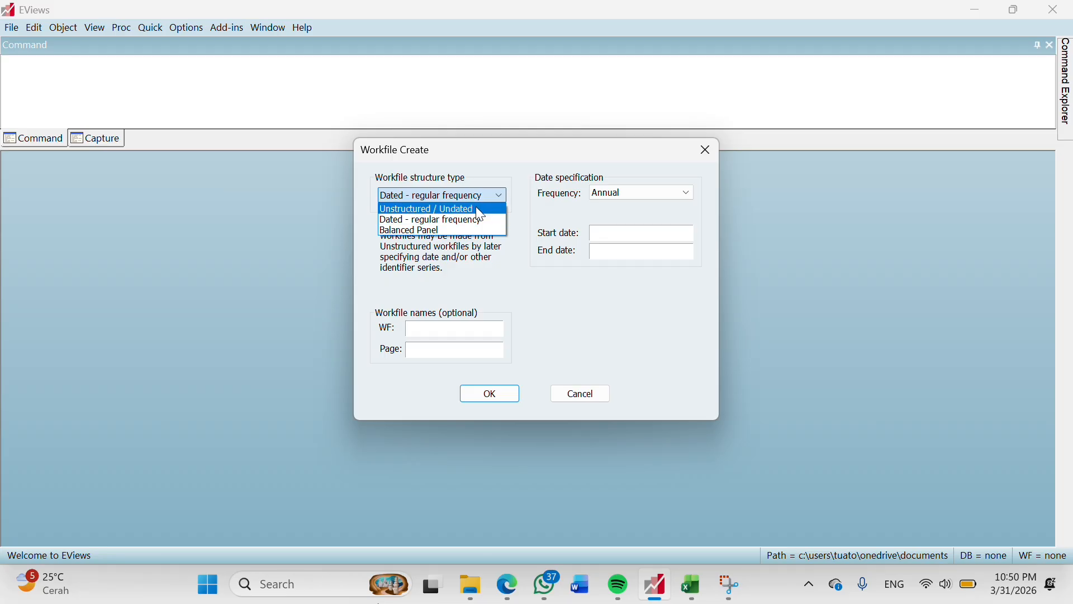
{"action": "left_click", "coordinate": [481, 210]}
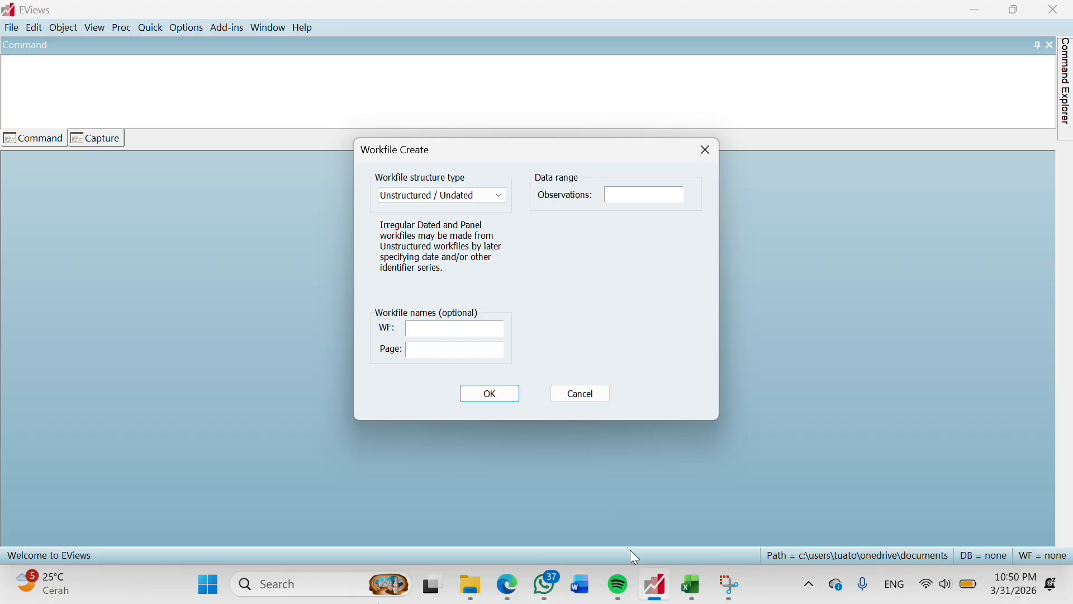
- Set the new workfile to 33 observations, matching the Excel data, and create it with the name WOODY1
{"action": "left_click", "coordinate": [693, 587]}
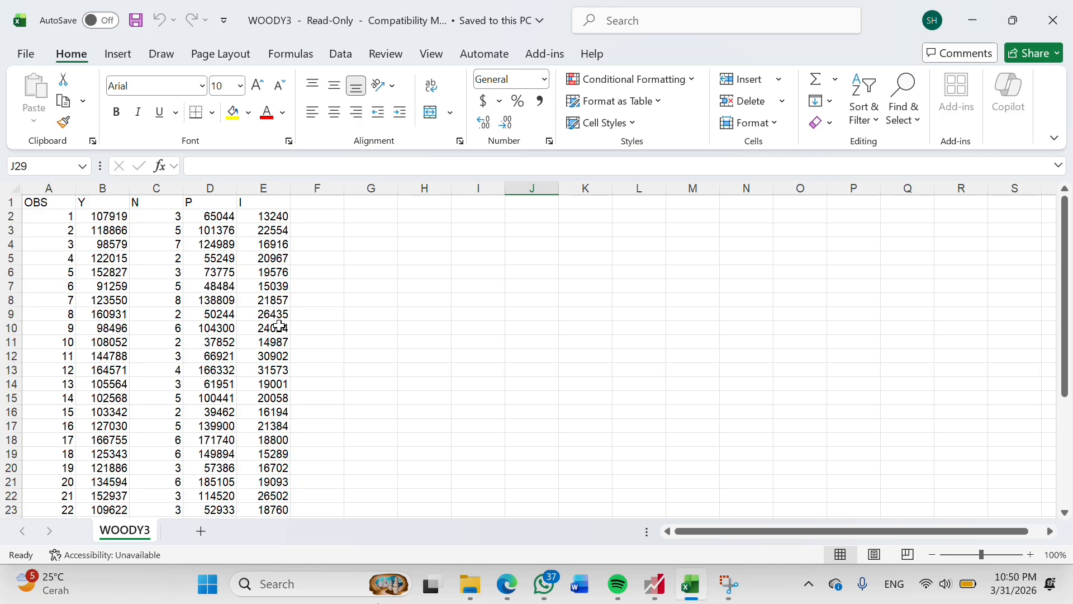
{"action": "mouse_move", "coordinate": [655, 585]}
{"action": "left_click", "coordinate": [652, 541]}
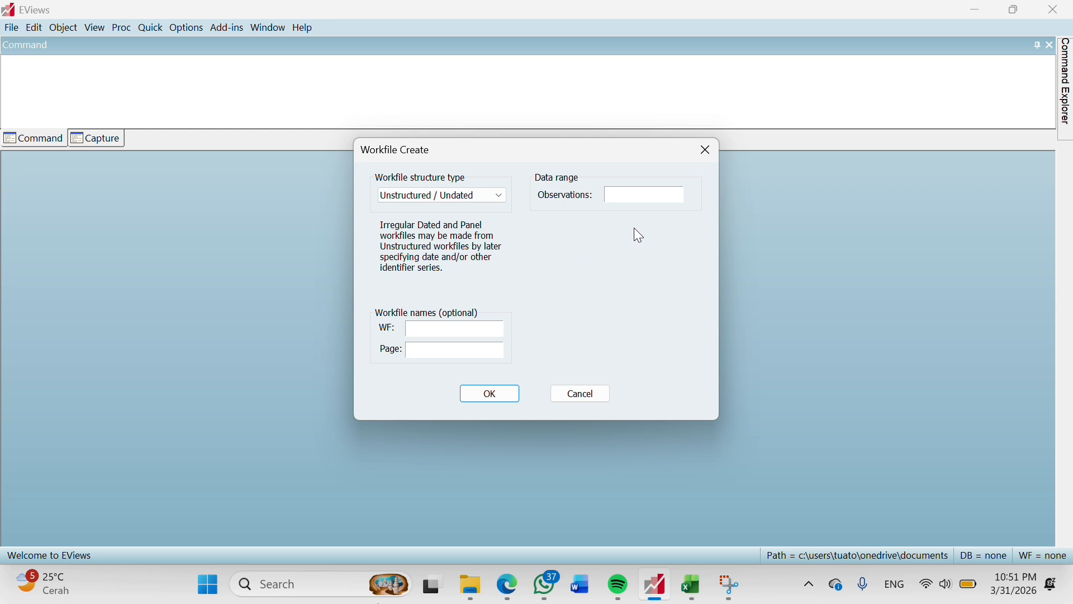
{"action": "left_click", "coordinate": [623, 194]}
{"action": "type", "text": "33"}
{"action": "left_click", "coordinate": [445, 329]}
{"action": "key", "text": "Caps_Lock"}
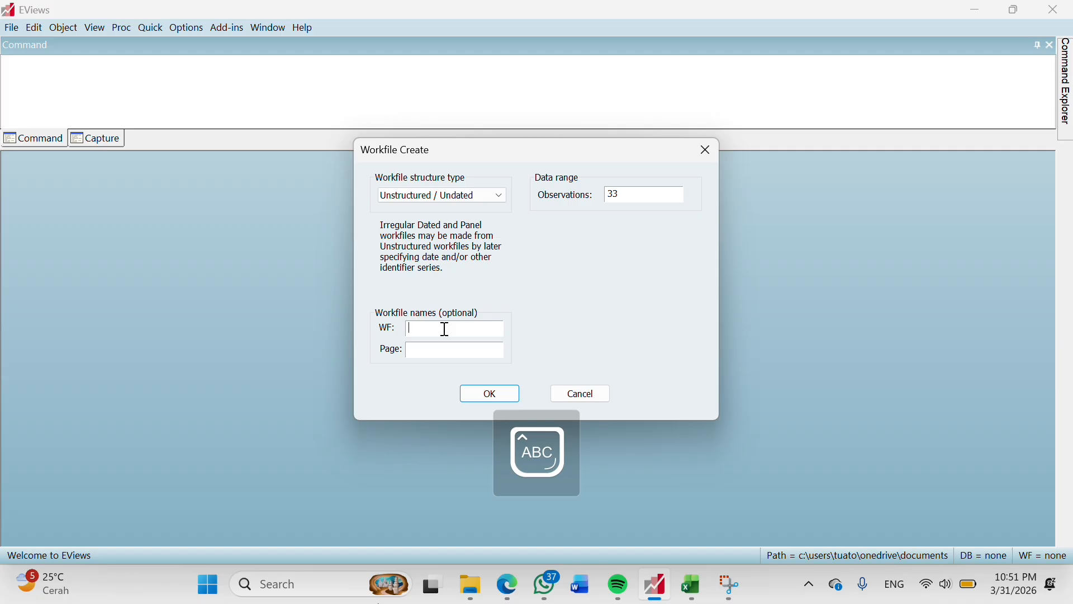
{"action": "type", "text": "WOOD"}
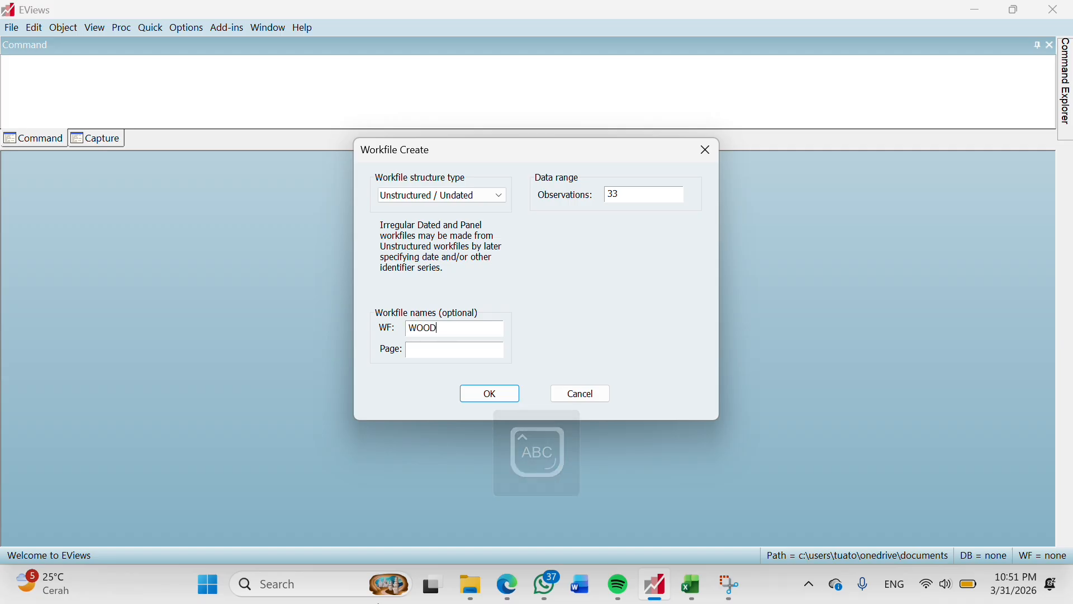
{"action": "type", "text": "Y1"}
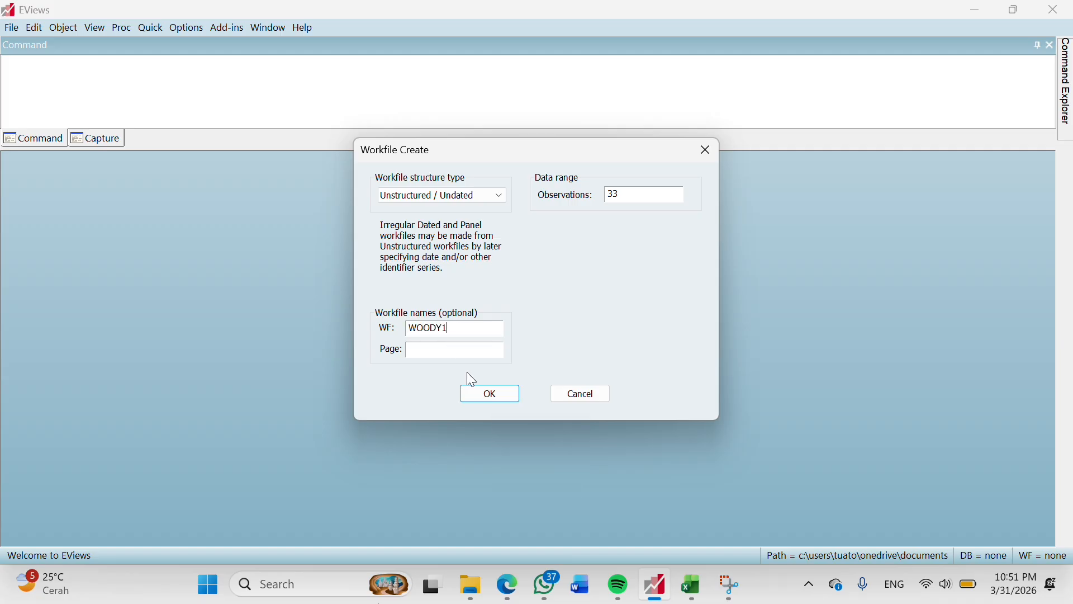
{"action": "left_click", "coordinate": [490, 395]}
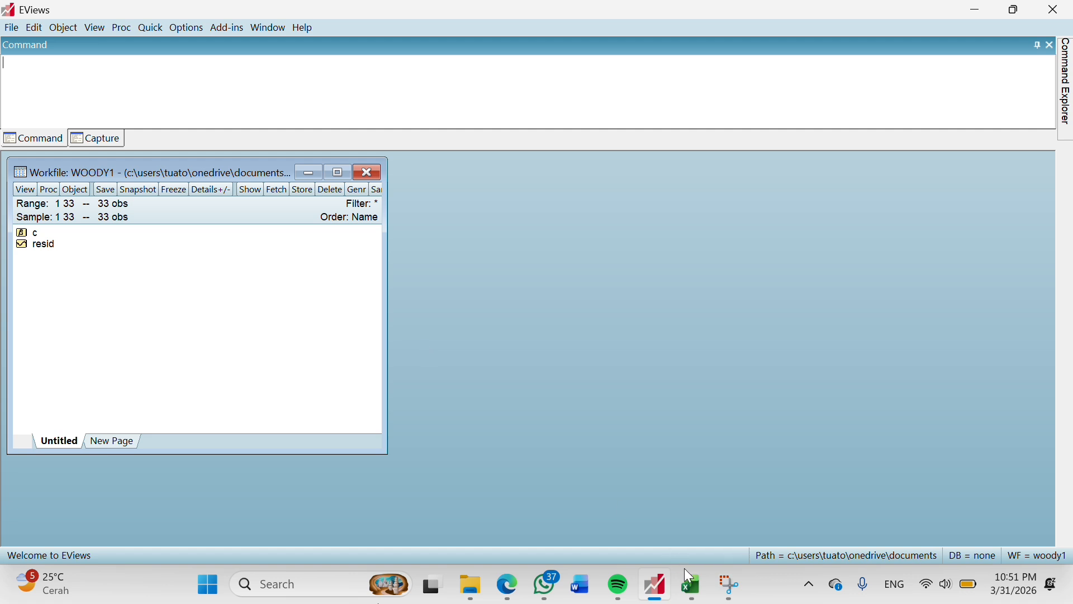
- Switch to Excel and copy the Y, N, P and I columns with their headers, range B1:E34
{"action": "left_click", "coordinate": [692, 584]}
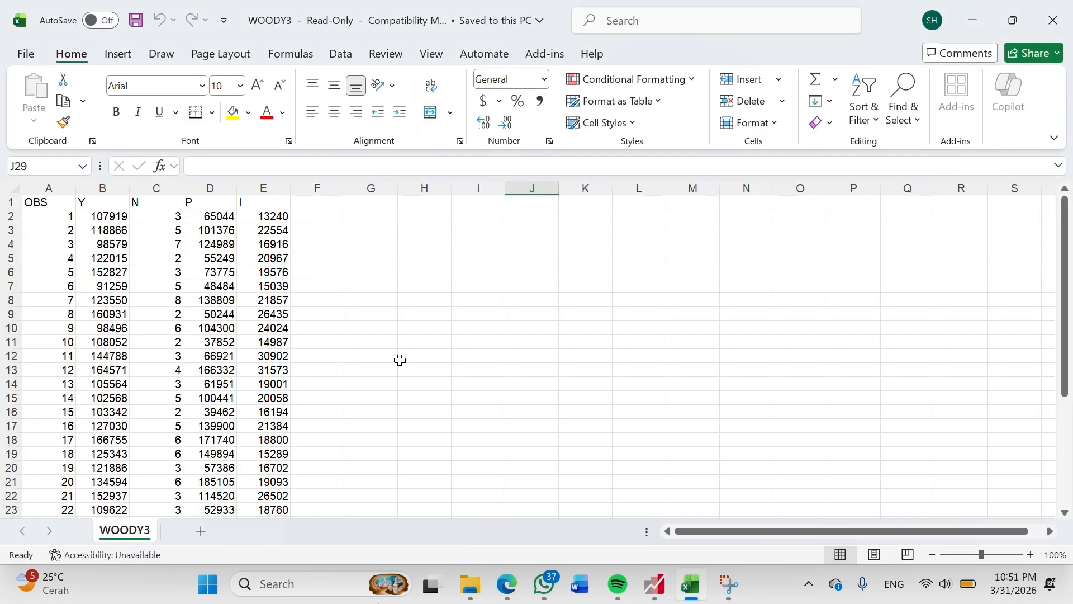
{"action": "left_click", "coordinate": [92, 204]}
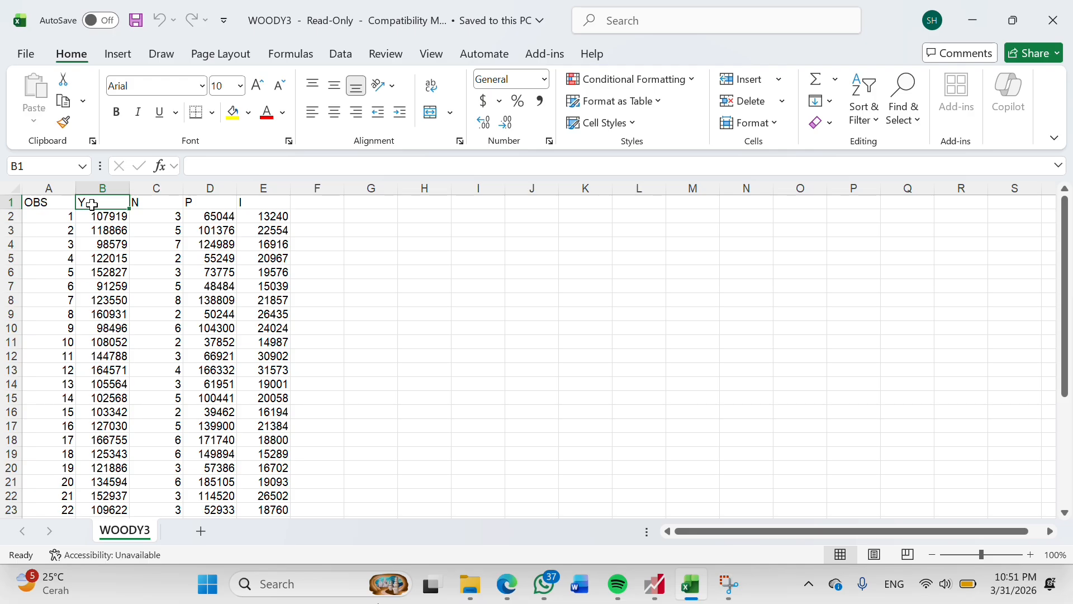
{"action": "left_click_drag", "start_coordinate": [93, 205], "coordinate": [268, 475]}
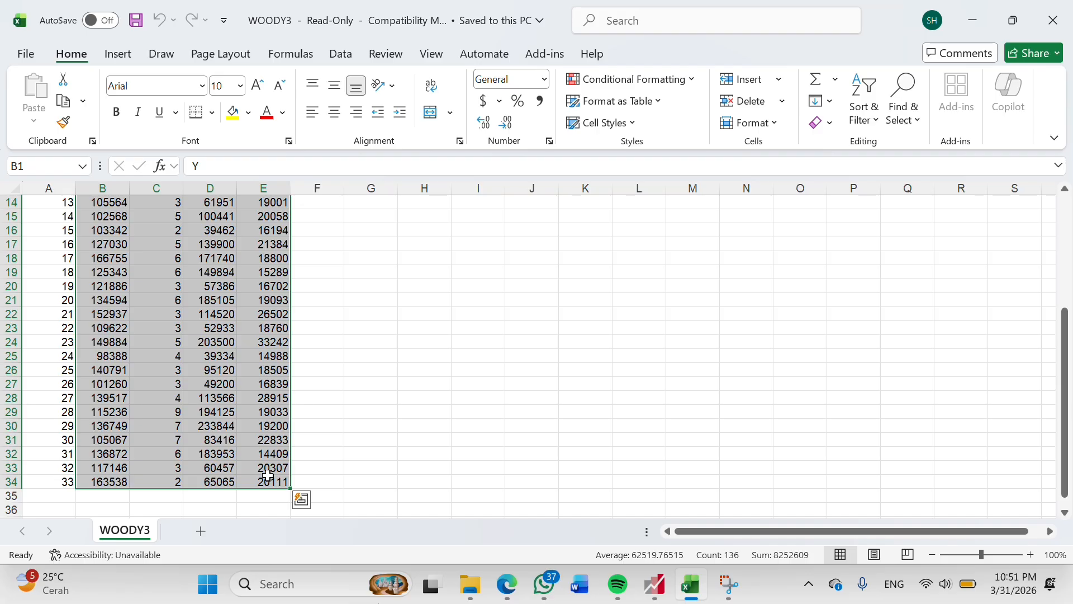
{"action": "key", "text": "ctrl+c"}
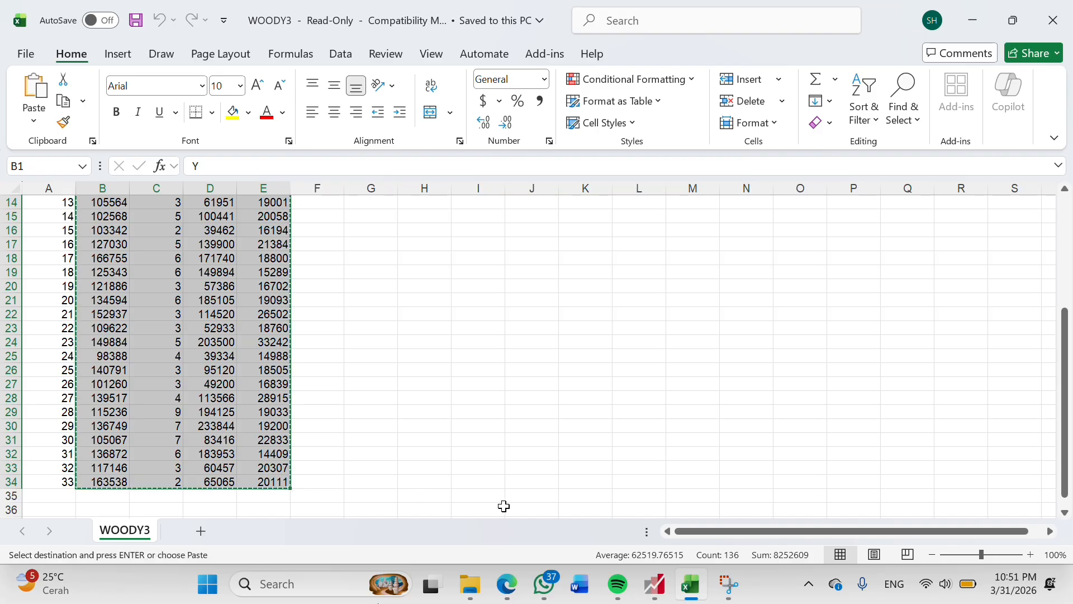
- Switch to EViews, open an empty group and paste the copied data starting from the first column's series-name cell above observation 1
{"action": "left_click", "coordinate": [657, 584]}
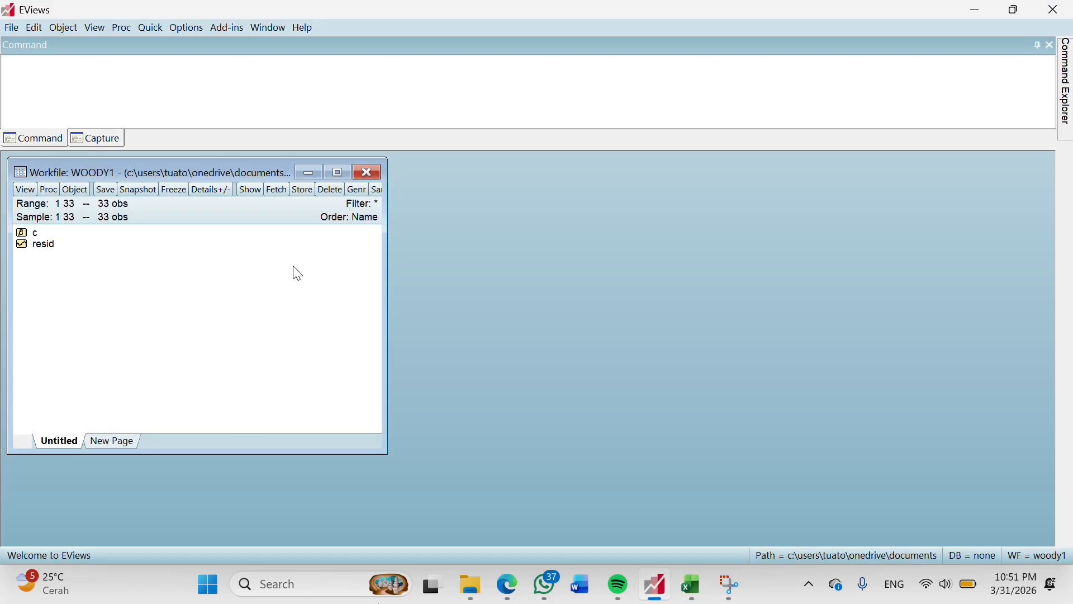
{"action": "left_click", "coordinate": [161, 30]}
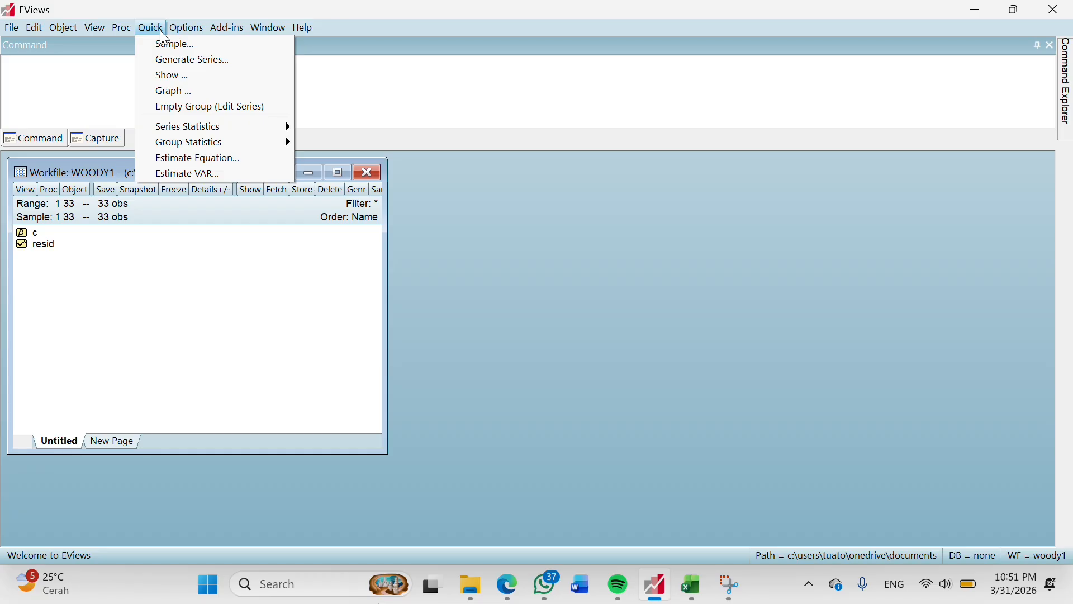
{"action": "left_click", "coordinate": [205, 110]}
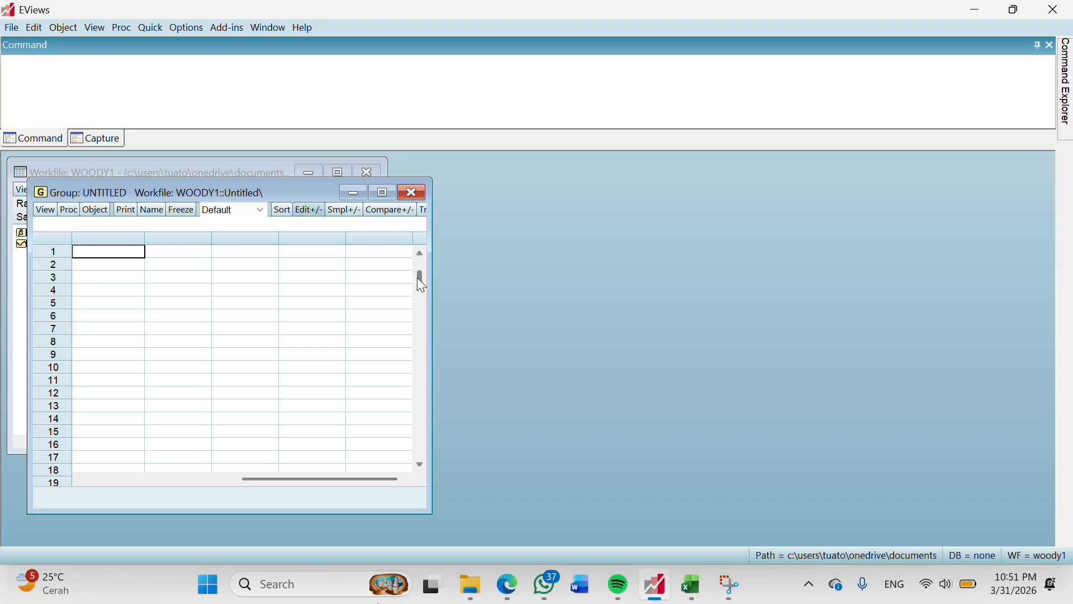
{"action": "left_click_drag", "start_coordinate": [423, 286], "coordinate": [412, 251]}
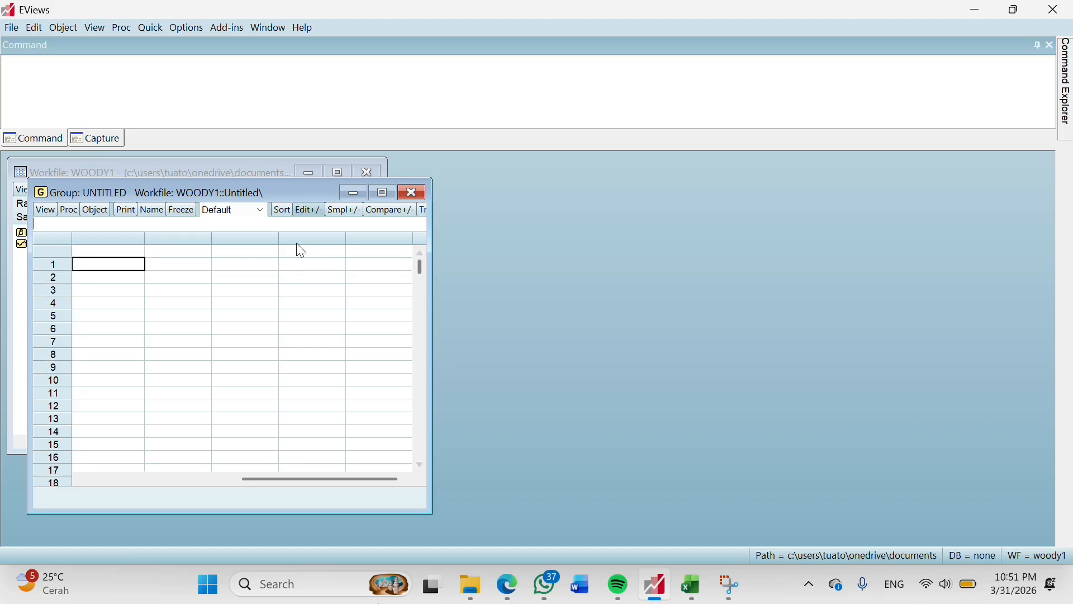
{"action": "left_click", "coordinate": [129, 250]}
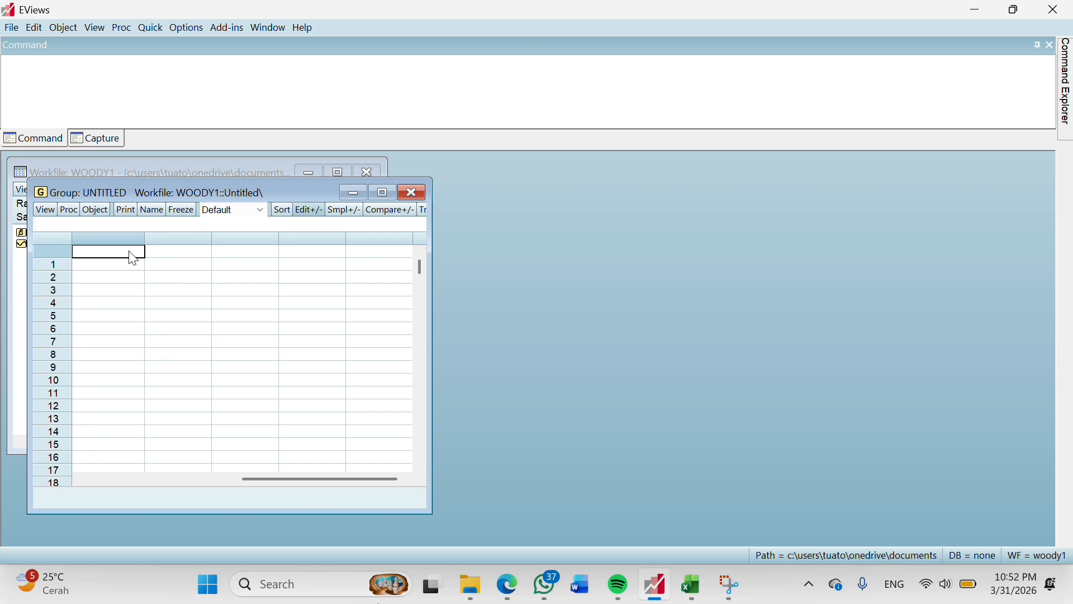
{"action": "key", "text": "ctrl+v"}
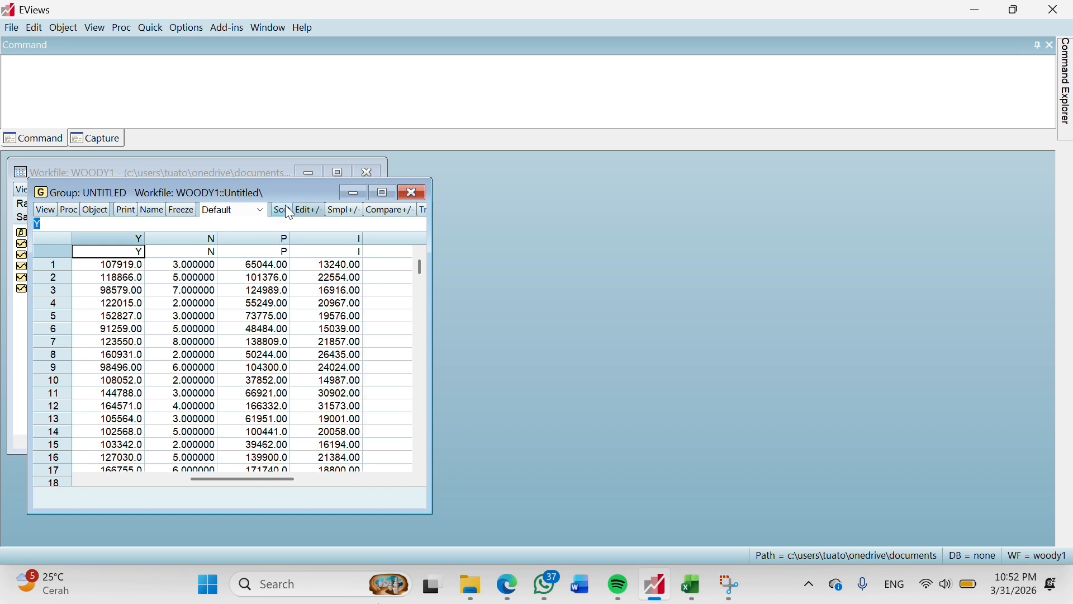
- Name the group WOODY1 and move its window clear of the workfile's object list
{"action": "left_click_drag", "start_coordinate": [287, 197], "coordinate": [511, 190]}
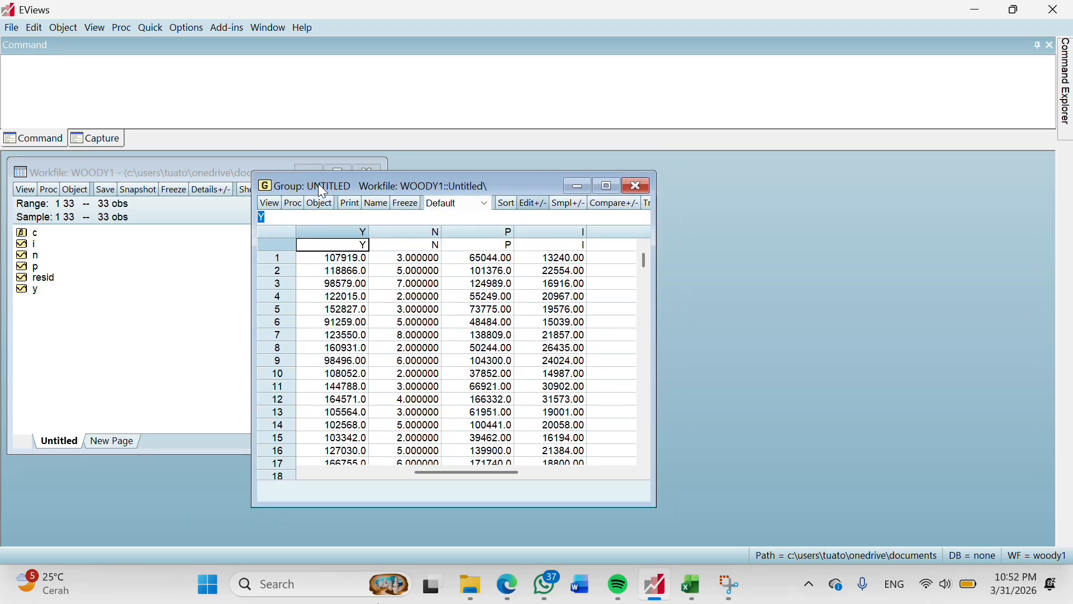
{"action": "left_click", "coordinate": [376, 205]}
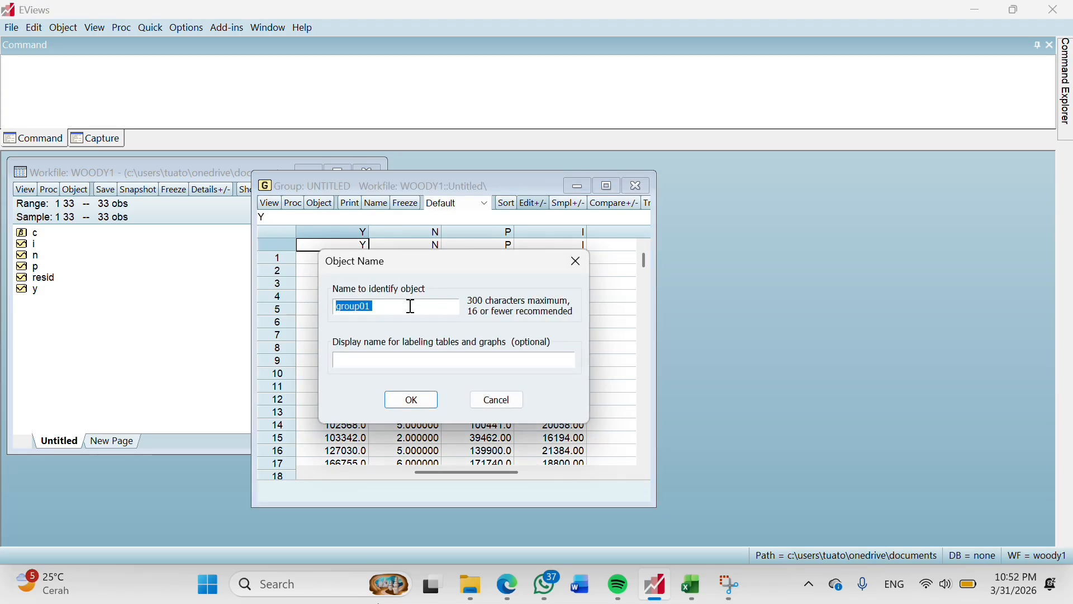
{"action": "type", "text": "WOODY1"}
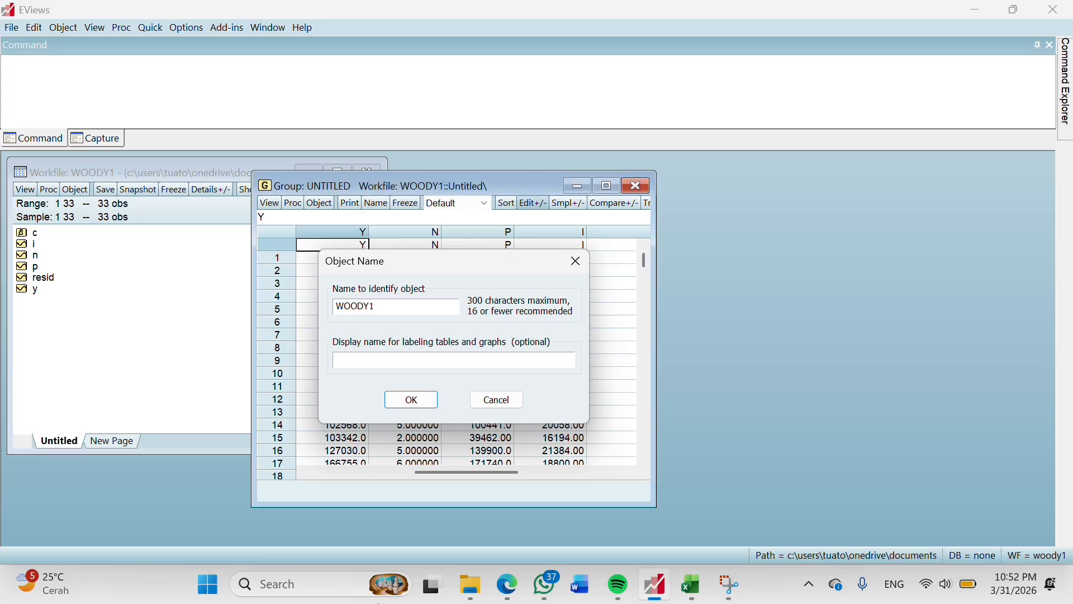
{"action": "key", "text": "Return"}
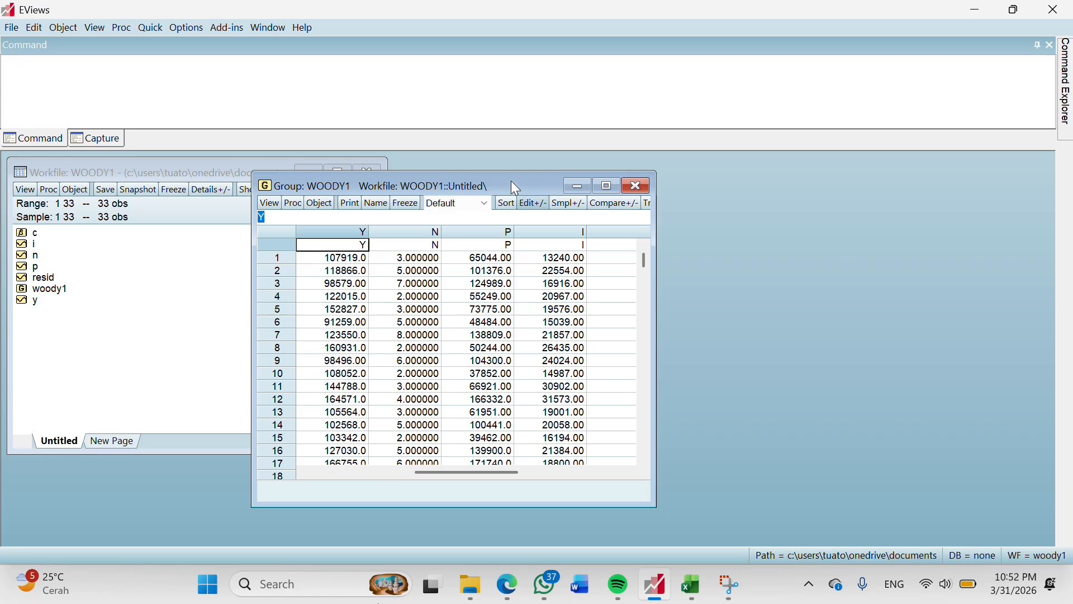
{"action": "left_click_drag", "start_coordinate": [515, 188], "coordinate": [586, 191]}
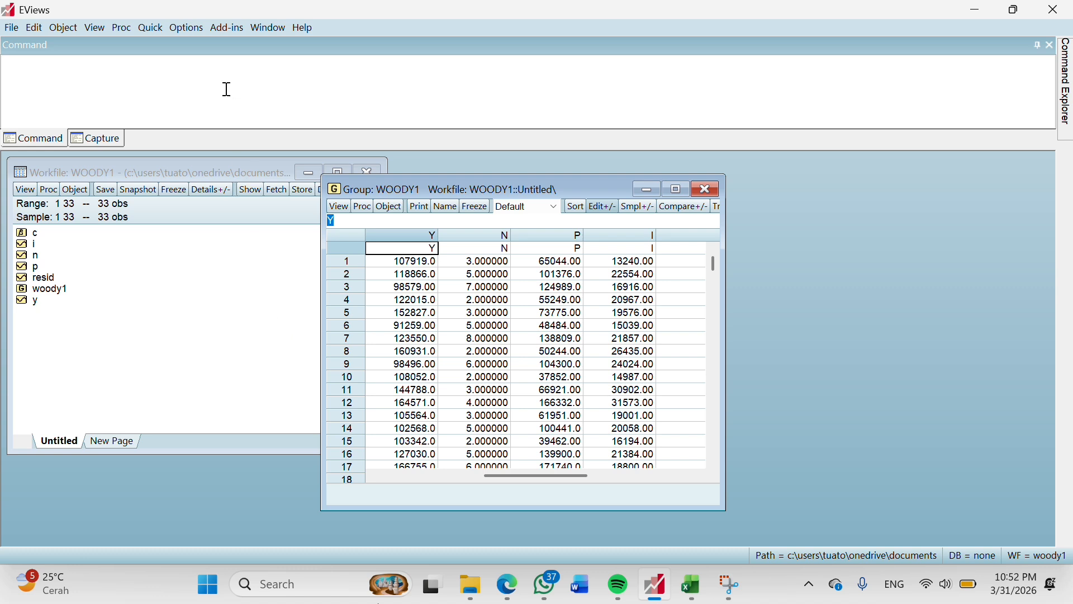
- Select the series y, p, n and i in that order in the workfile and open them together as an equation
{"action": "left_click", "coordinate": [99, 304]}
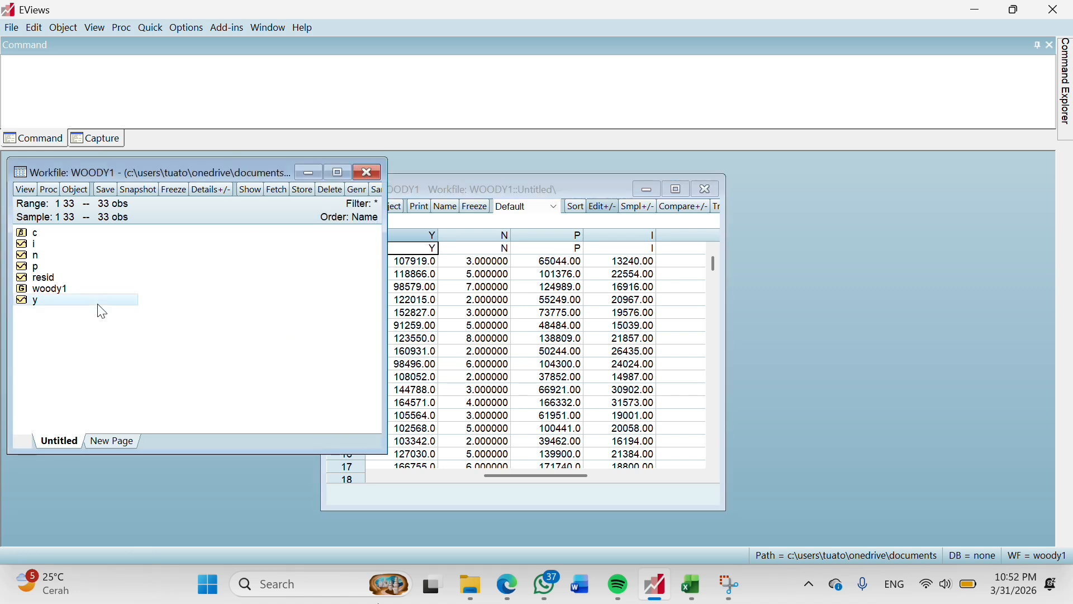
{"action": "left_click", "coordinate": [81, 269], "text": "ctrl"}
{"action": "left_click", "coordinate": [79, 255], "text": "ctrl"}
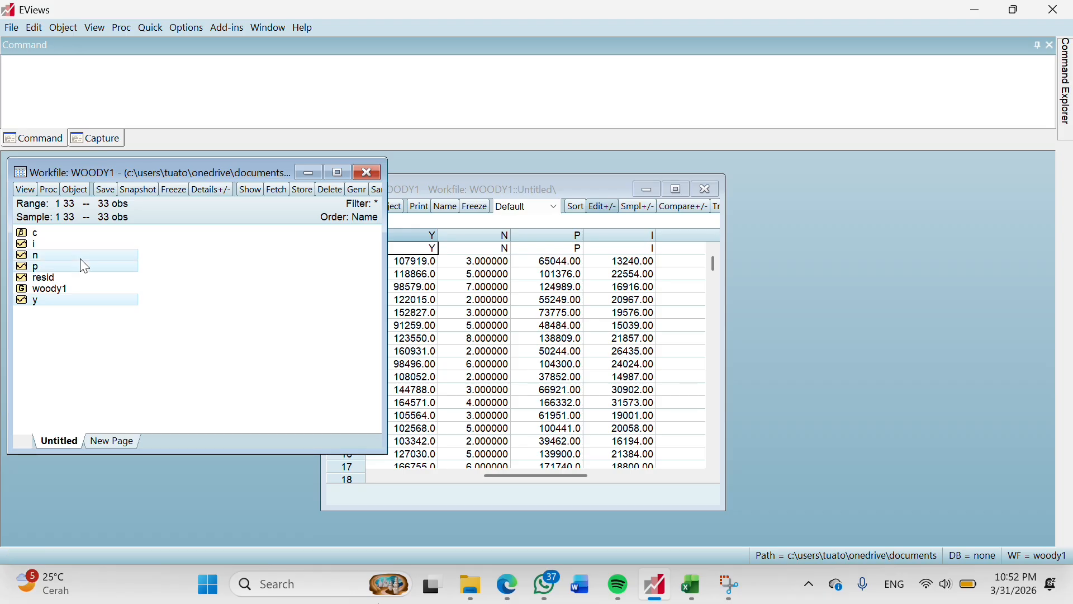
{"action": "left_click", "coordinate": [74, 244], "text": "ctrl"}
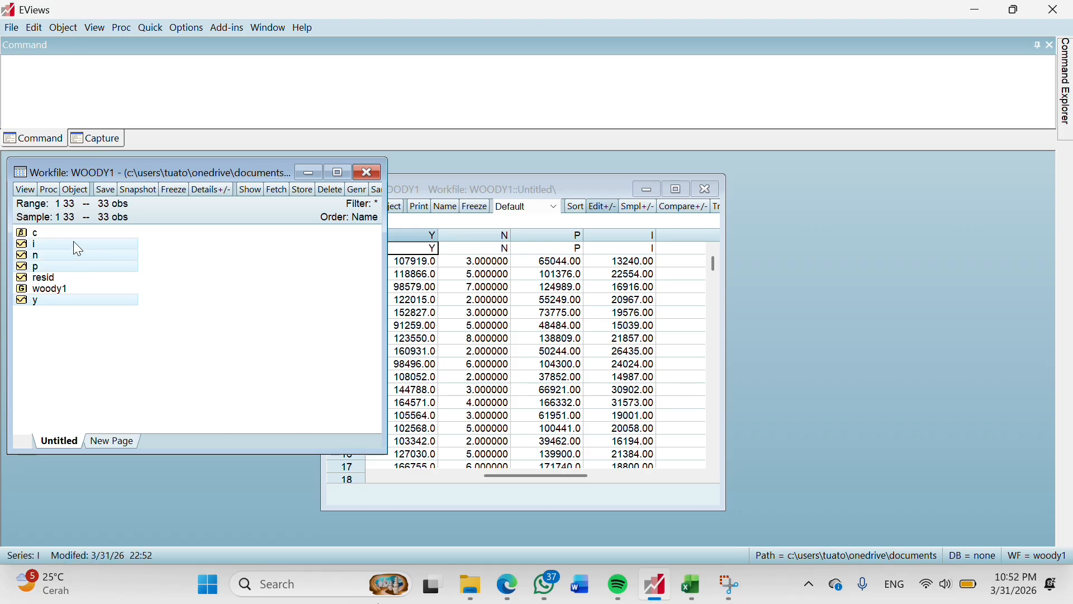
{"action": "right_click", "coordinate": [98, 252]}
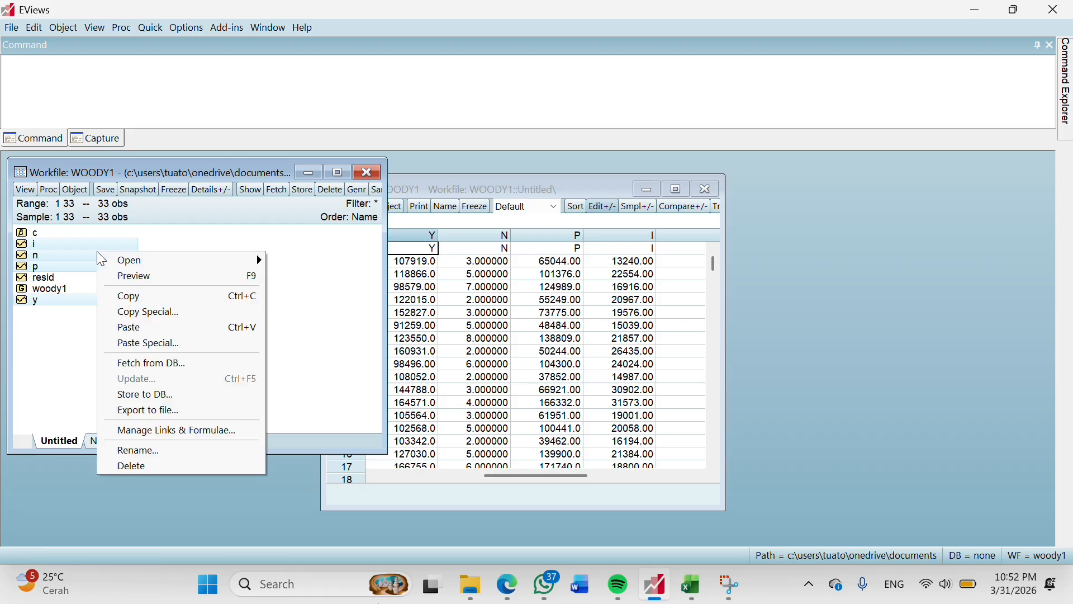
{"action": "mouse_move", "coordinate": [123, 261]}
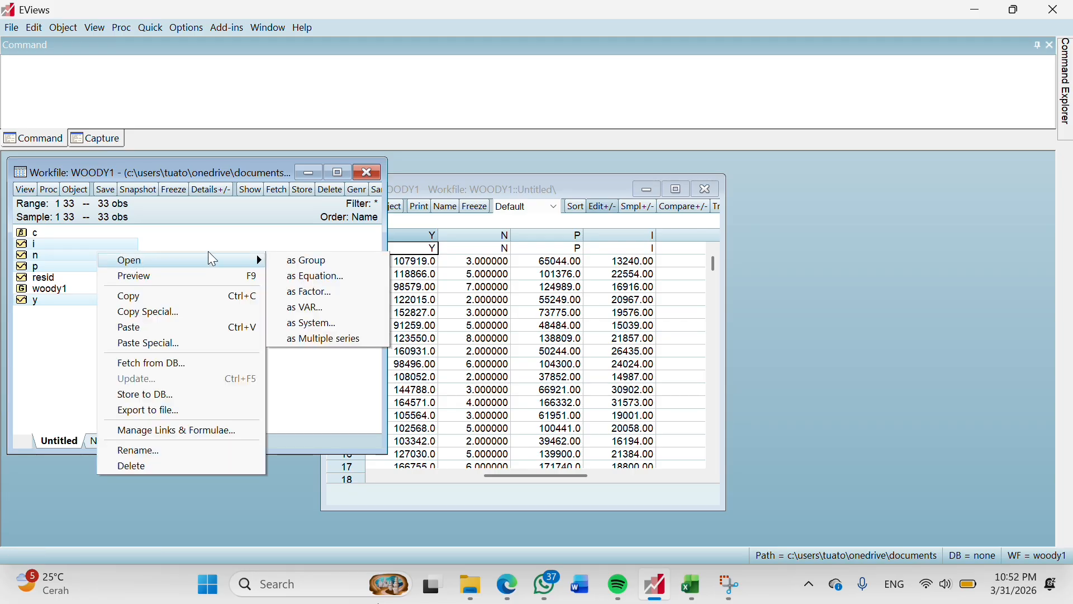
{"action": "left_click", "coordinate": [317, 276]}
- Move the constant c directly after y so the specification reads y c p n i, and estimate it by Least Squares
{"action": "left_click", "coordinate": [472, 226]}
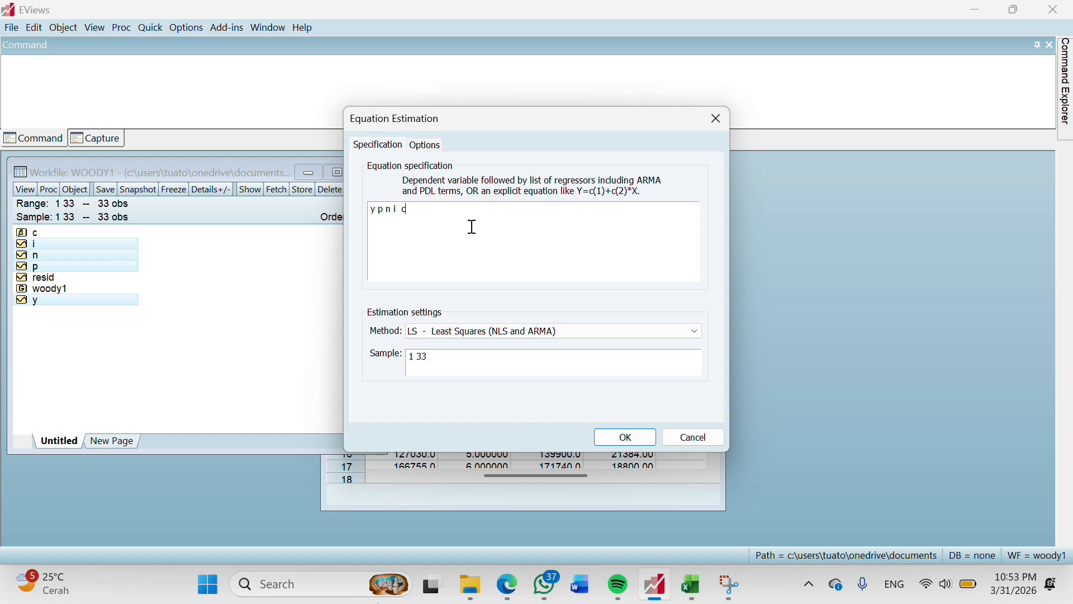
{"action": "key", "text": "BackSpace"}
{"action": "left_click", "coordinate": [376, 211]}
{"action": "type", "text": "C"}
{"action": "key", "text": "BackSpace"}
{"action": "key", "text": "Caps_Lock"}
{"action": "type", "text": "c"}
{"action": "left_click", "coordinate": [626, 439]}
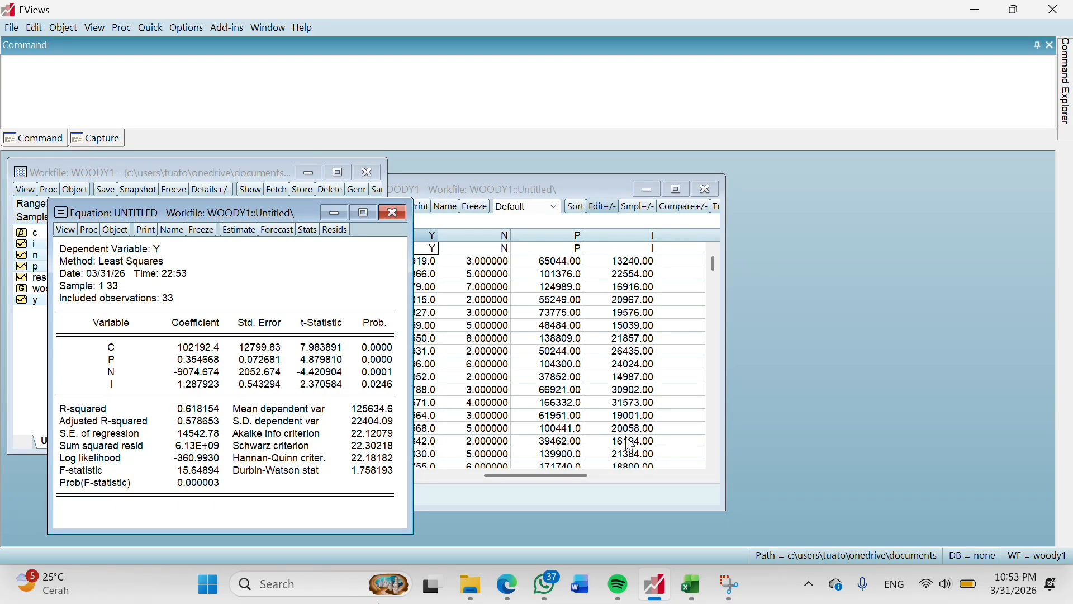
- Move the equation window clear of the workfile's object list and name the equation EQWOODY1
{"action": "left_click_drag", "start_coordinate": [304, 211], "coordinate": [593, 181]}
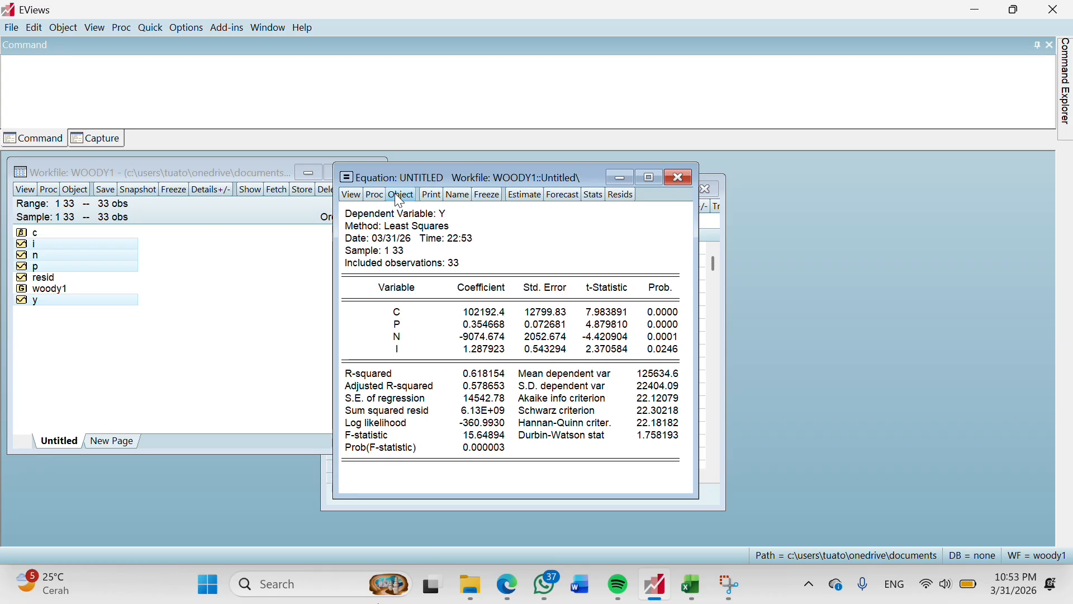
{"action": "left_click", "coordinate": [454, 196]}
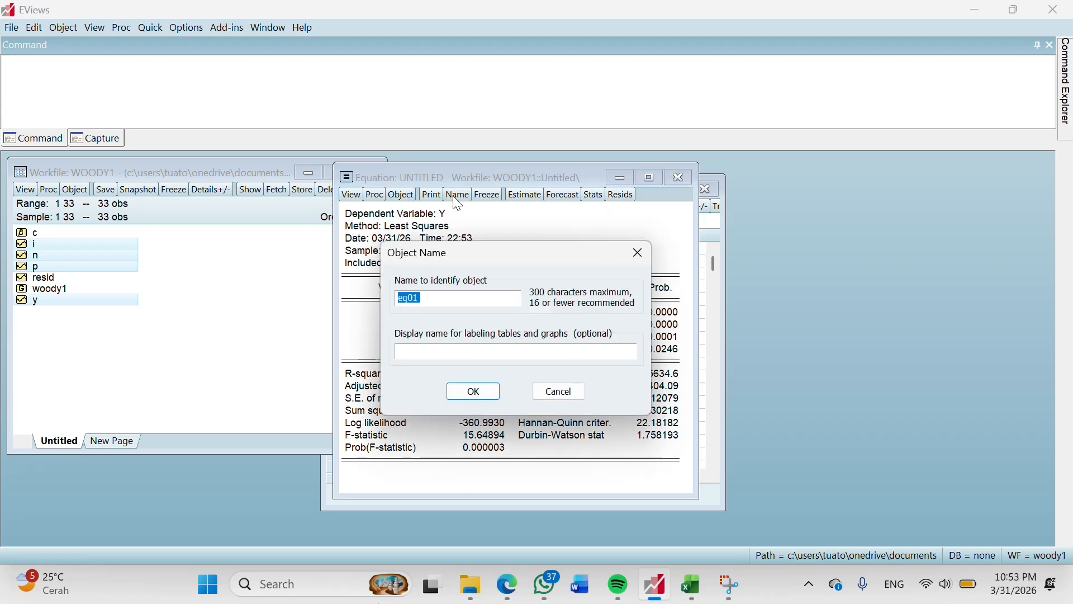
{"action": "left_click", "coordinate": [471, 299]}
{"action": "key", "text": "BackSpace"}
{"action": "key", "text": "BackSpace"}
{"action": "key", "text": "BackSpace"}
{"action": "key", "text": "BackSpace"}
{"action": "key", "text": "Caps_Lock"}
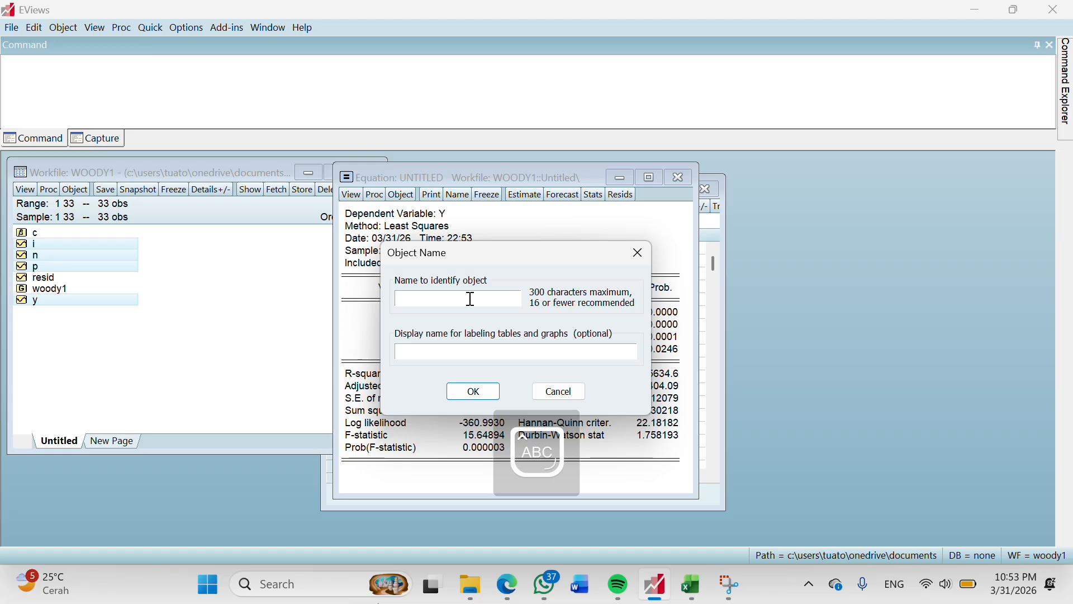
{"action": "type", "text": "EQWOODY1"}
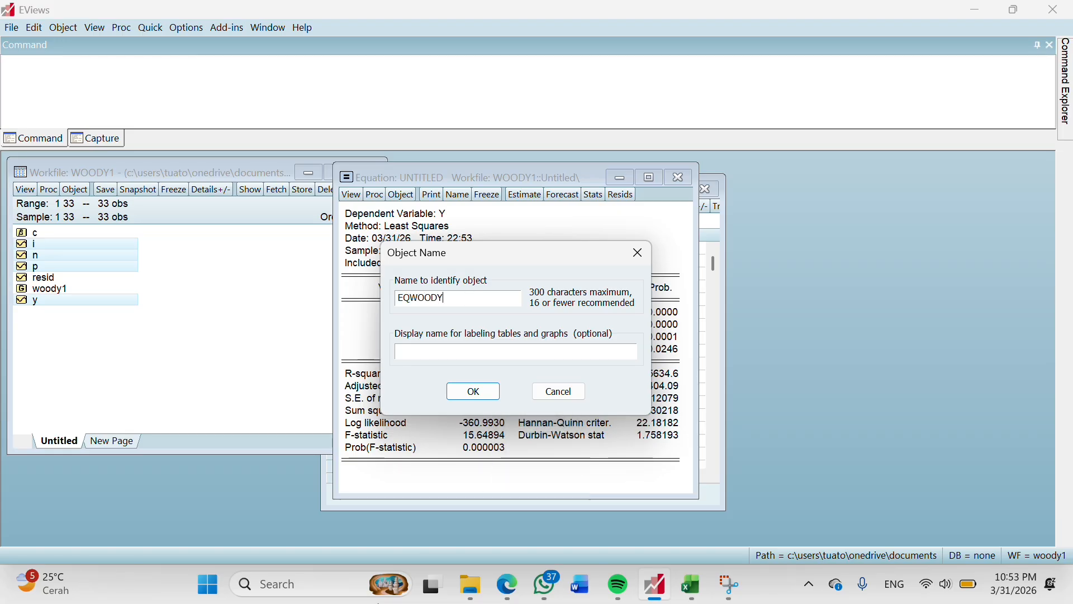
{"action": "left_click", "coordinate": [497, 392]}
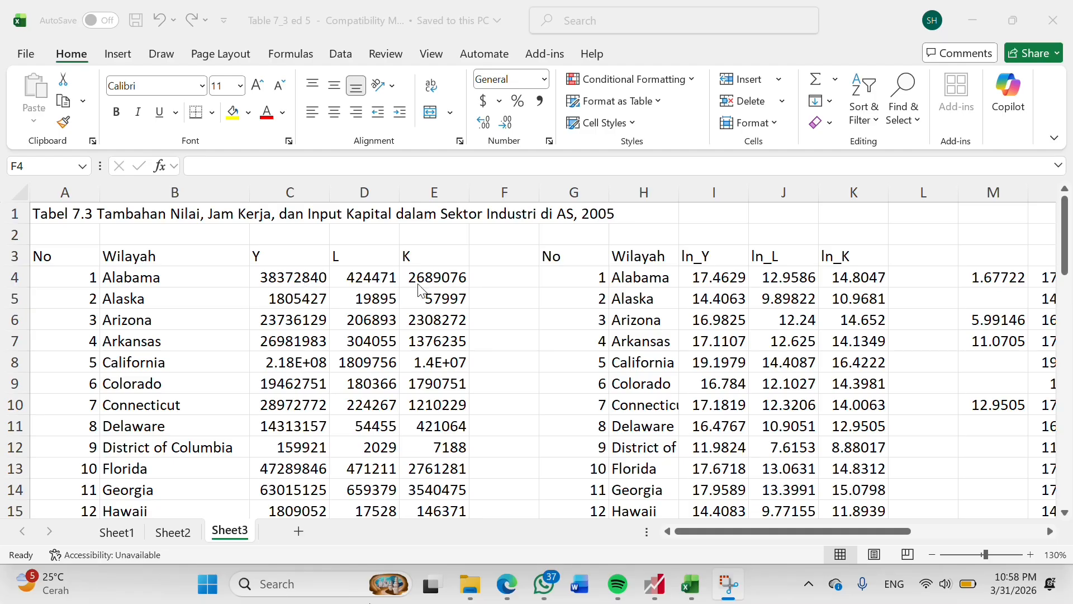
{"action": "left_click", "coordinate": [258, 261]}
{"action": "left_click", "coordinate": [340, 262]}
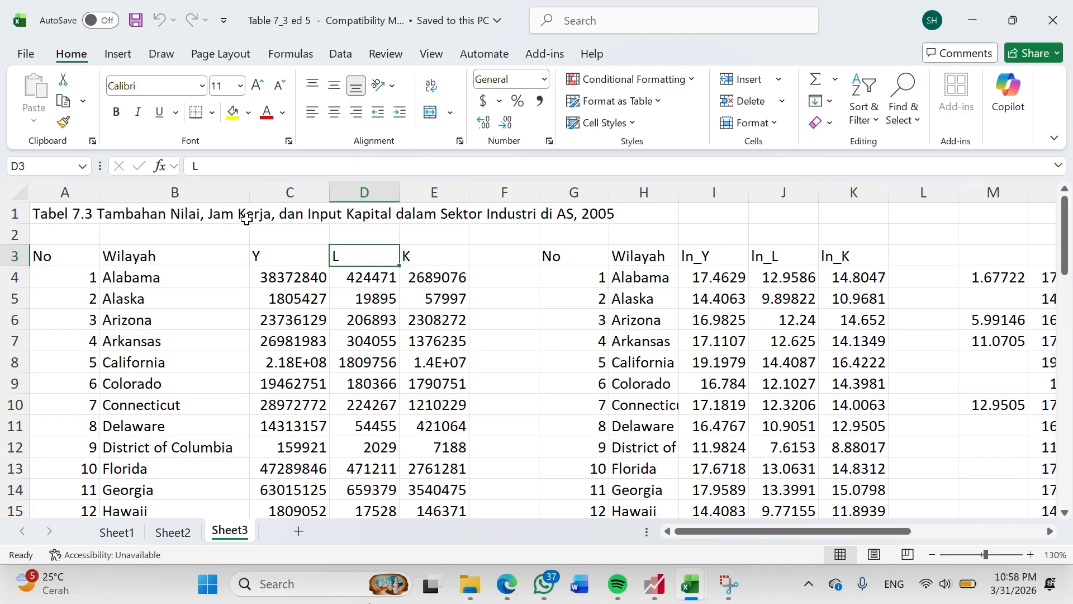
{"action": "left_click", "coordinate": [416, 256]}
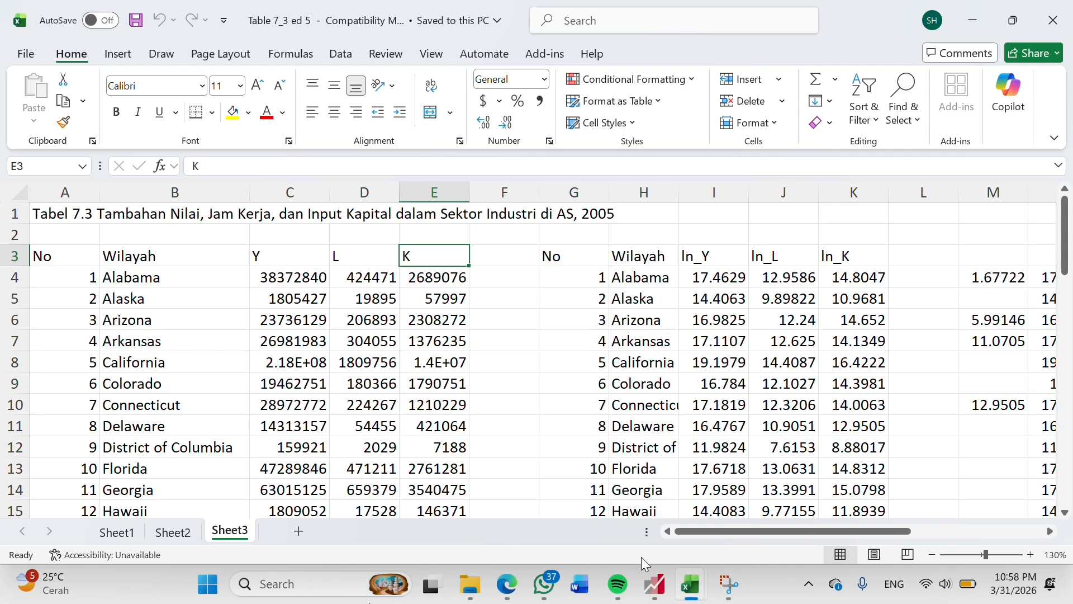
- Switch to the second EViews window and start a new workfile with the Unstructured / Undated structure type
{"action": "mouse_move", "coordinate": [654, 584]}
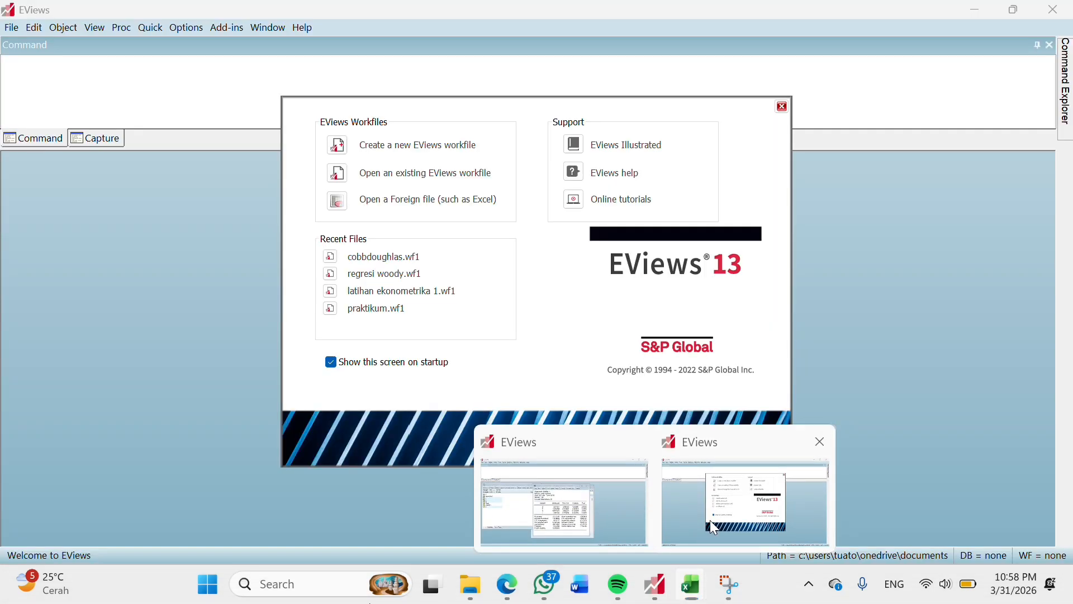
{"action": "left_click", "coordinate": [711, 522]}
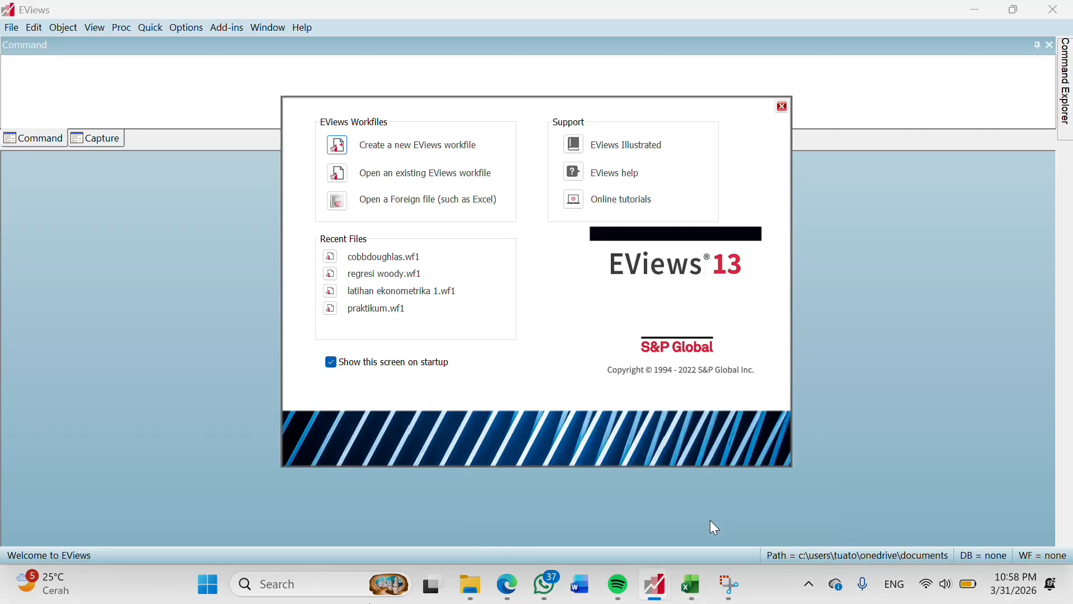
{"action": "left_click", "coordinate": [442, 147]}
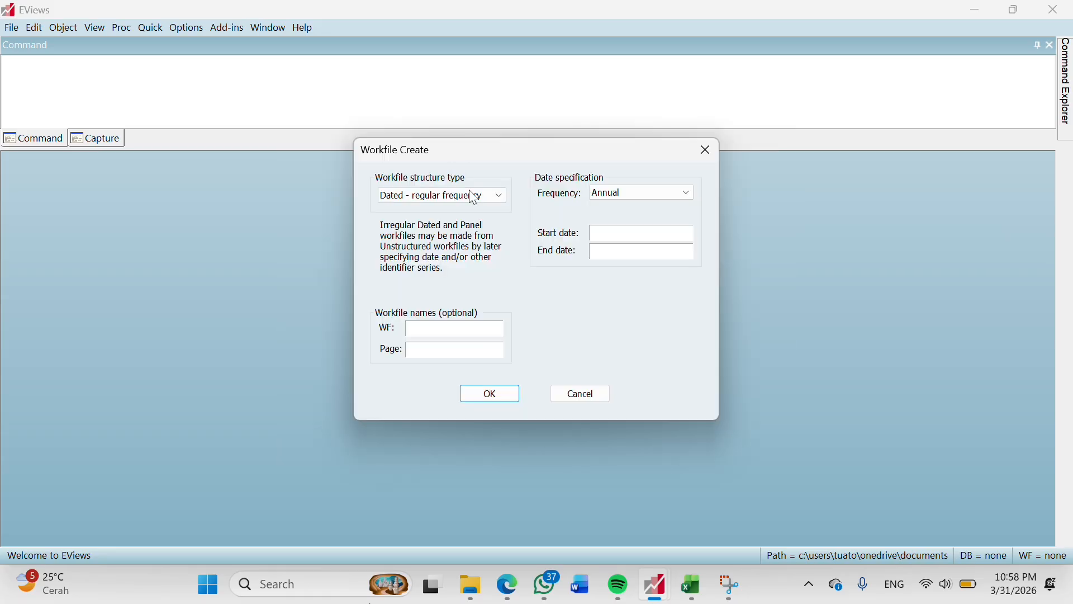
{"action": "left_click", "coordinate": [473, 201]}
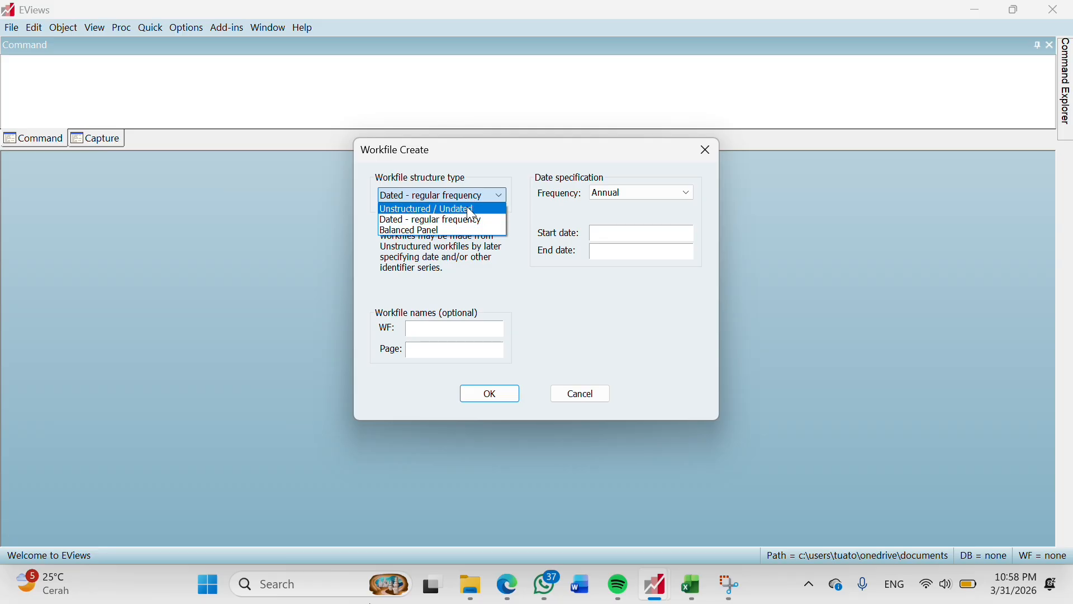
{"action": "left_click", "coordinate": [473, 210]}
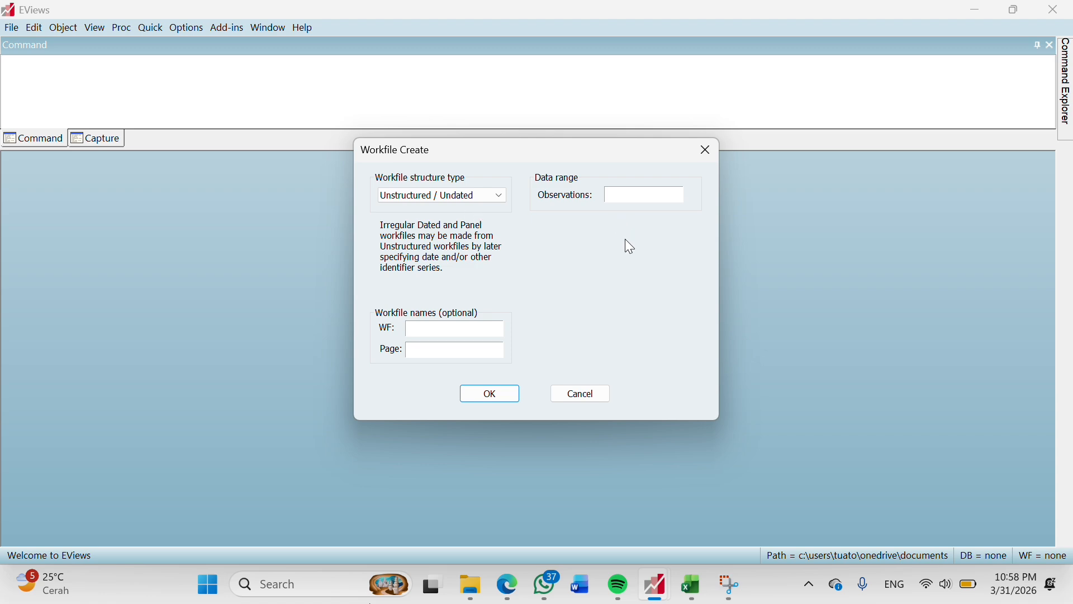
- Check the last observation number in the Table 7_3 ed 5 workbook in Excel, and set the new EViews workfile to 51 observations
{"action": "mouse_move", "coordinate": [688, 573]}
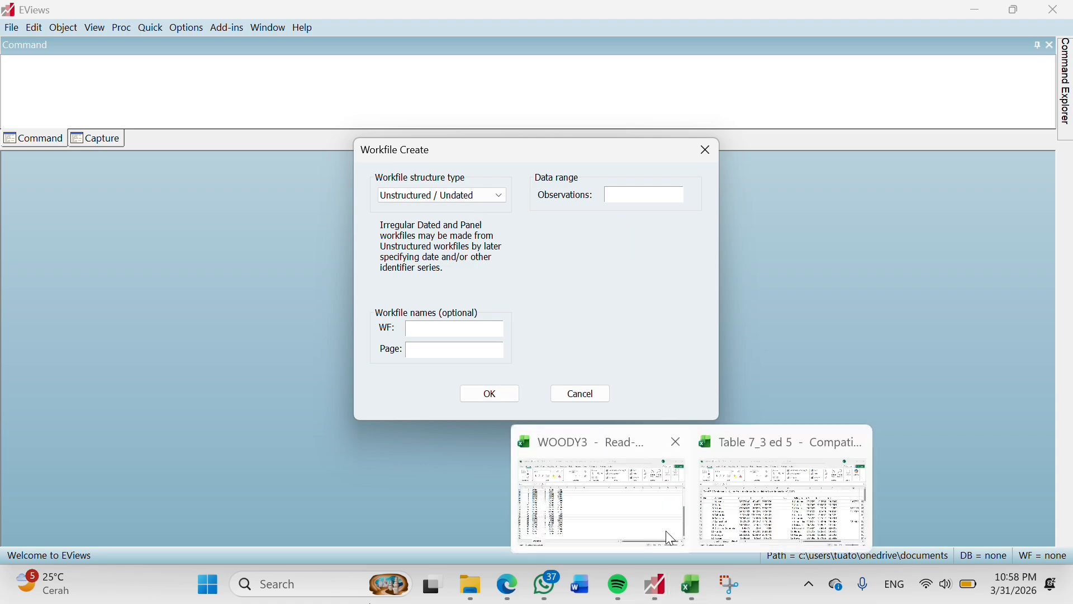
{"action": "left_click", "coordinate": [761, 534]}
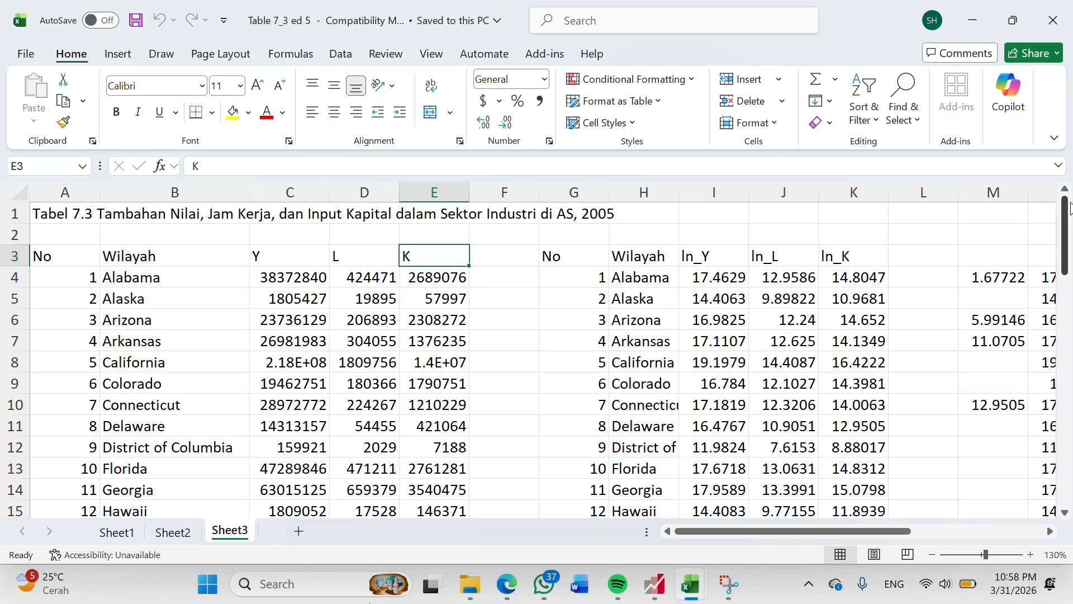
{"action": "left_click_drag", "start_coordinate": [1067, 221], "coordinate": [1066, 454]}
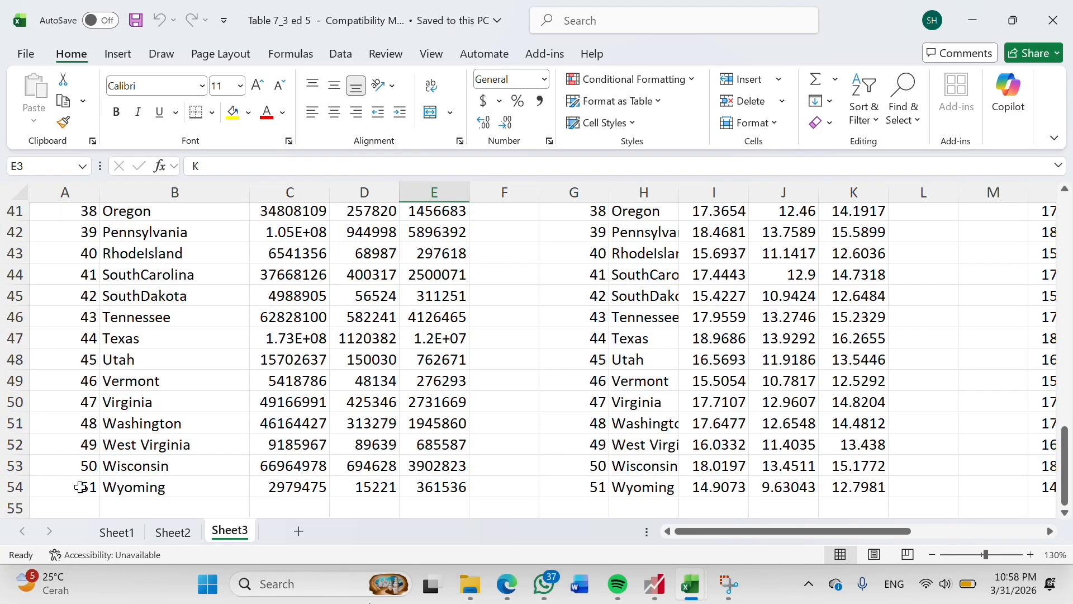
{"action": "mouse_move", "coordinate": [653, 583]}
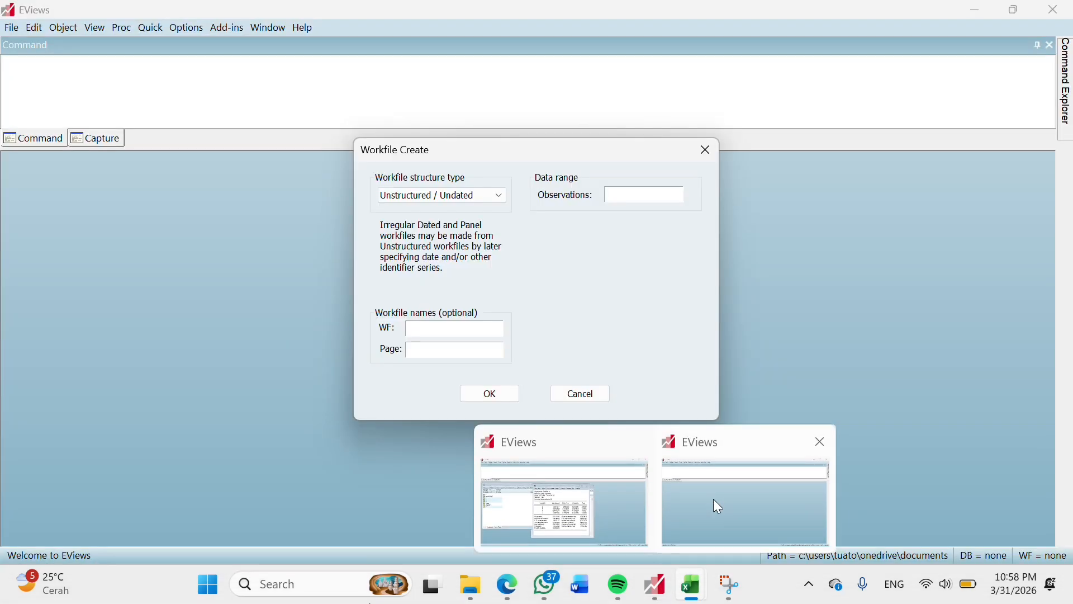
{"action": "left_click", "coordinate": [718, 507]}
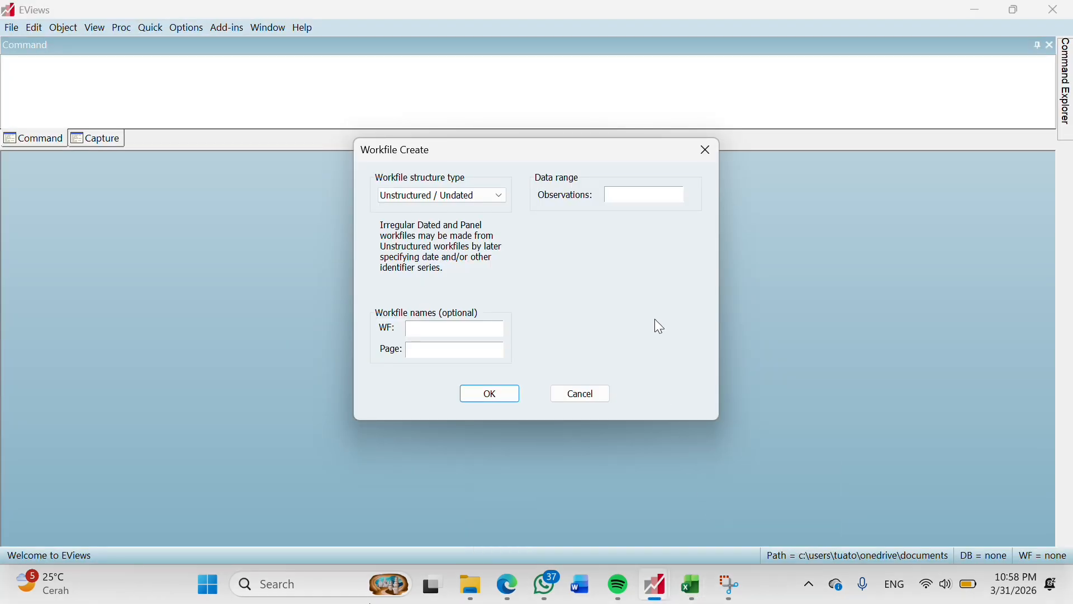
{"action": "left_click", "coordinate": [638, 196]}
{"action": "type", "text": "51"}
- Name the new workfile Produksi and create it
{"action": "type", "text": "F"}
{"action": "key", "text": "BackSpace"}
{"action": "key", "text": "Caps_Lock"}
{"action": "key", "text": "Caps_Lock"}
{"action": "type", "text": "P"}
{"action": "key", "text": "Caps_Lock"}
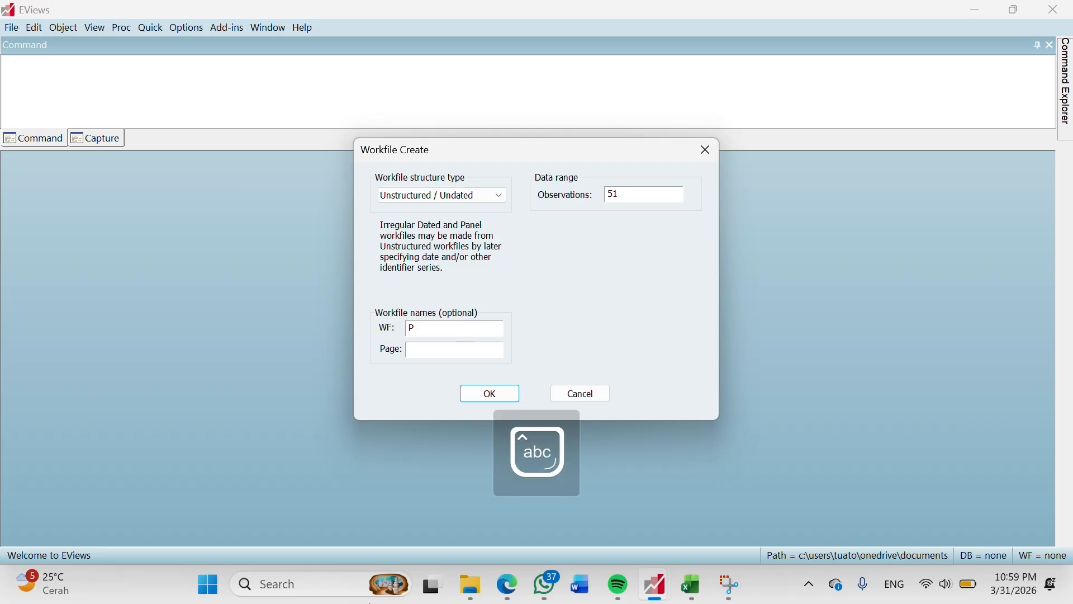
{"action": "type", "text": "roduksi"}
{"action": "left_click", "coordinate": [487, 394]}
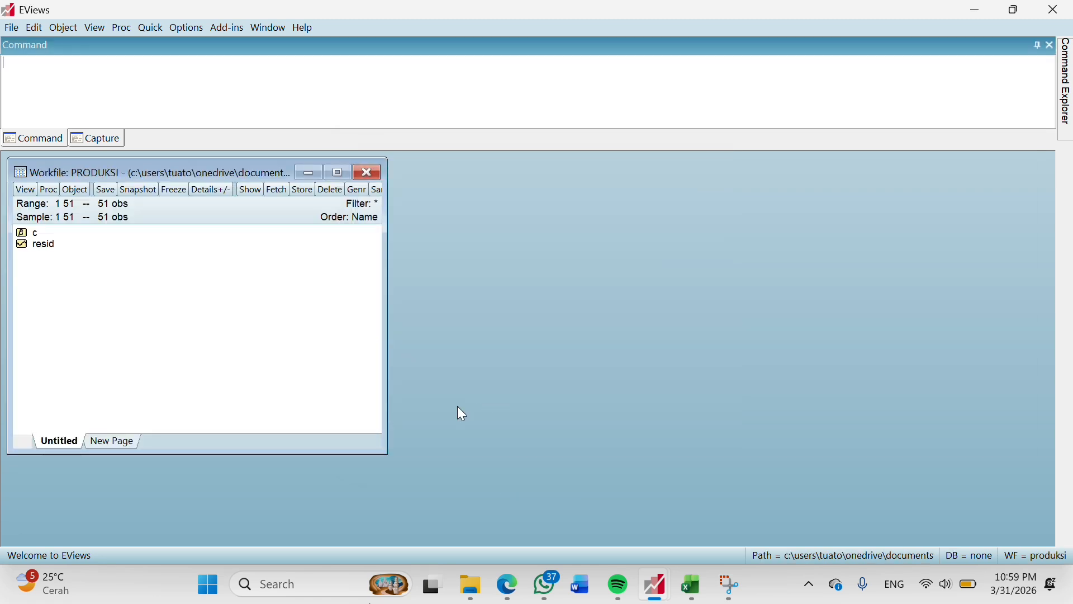
- Switch to the Table 7_3 ed 5 workbook in Excel and copy the Y, L and K columns with their headers, range C3:E54
{"action": "mouse_move", "coordinate": [688, 592]}
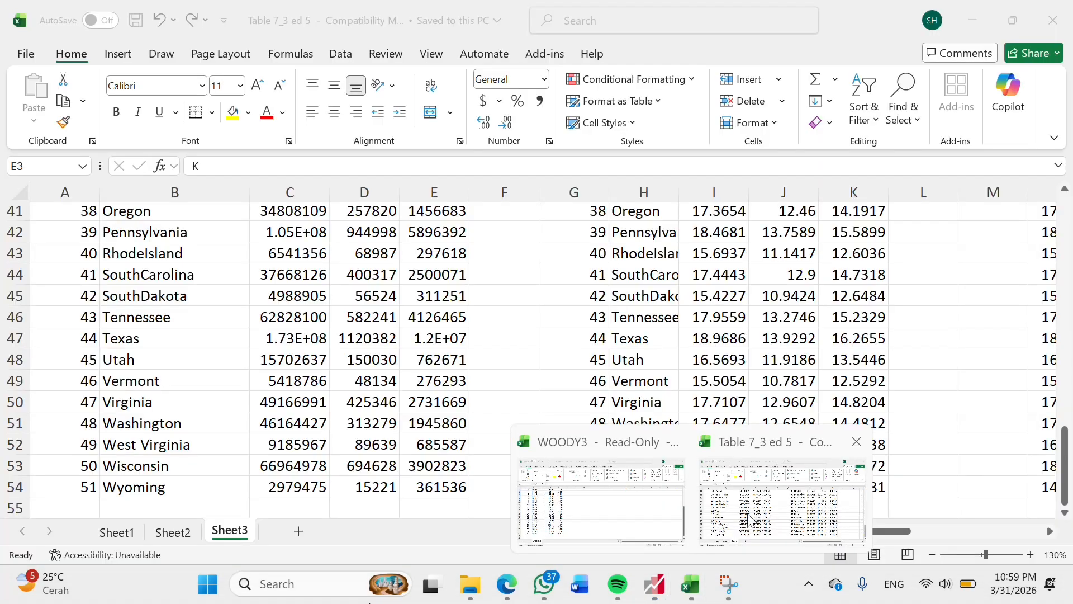
{"action": "left_click", "coordinate": [782, 492]}
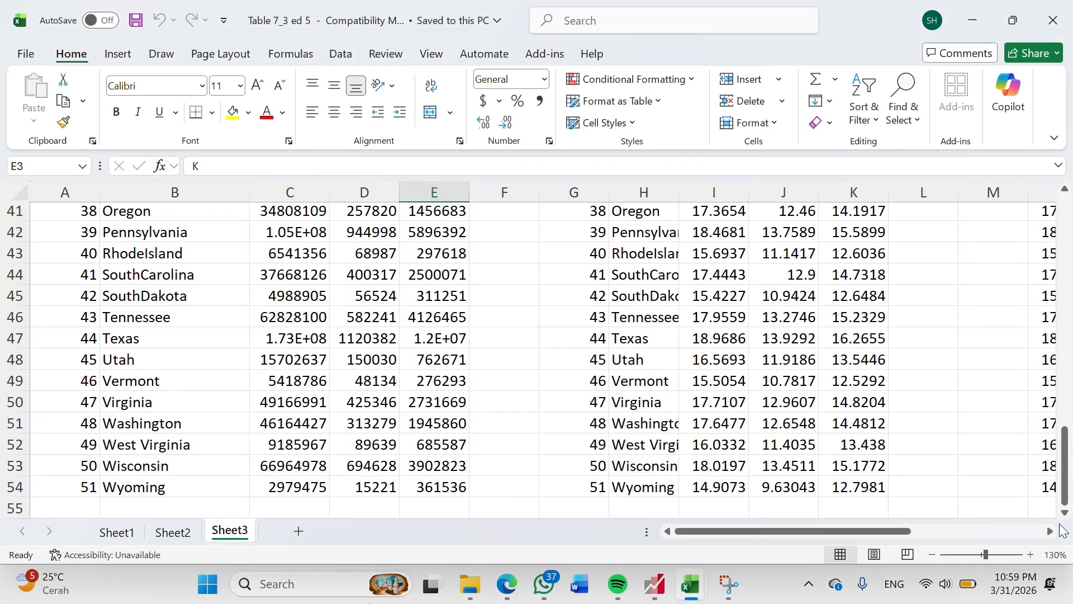
{"action": "left_click_drag", "start_coordinate": [1065, 453], "coordinate": [999, 220]}
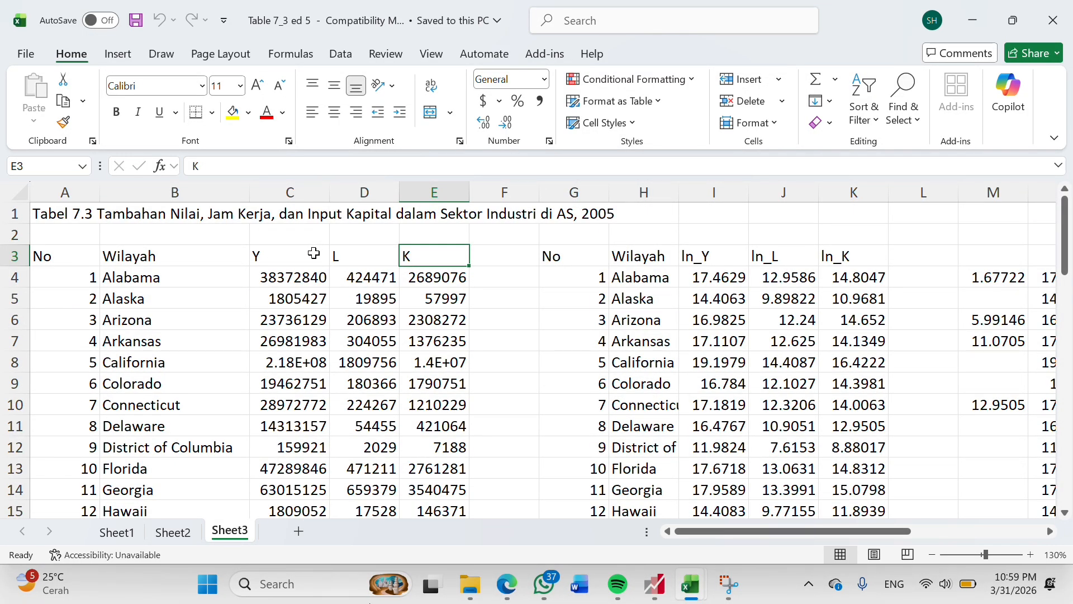
{"action": "left_click_drag", "start_coordinate": [313, 253], "coordinate": [400, 448]}
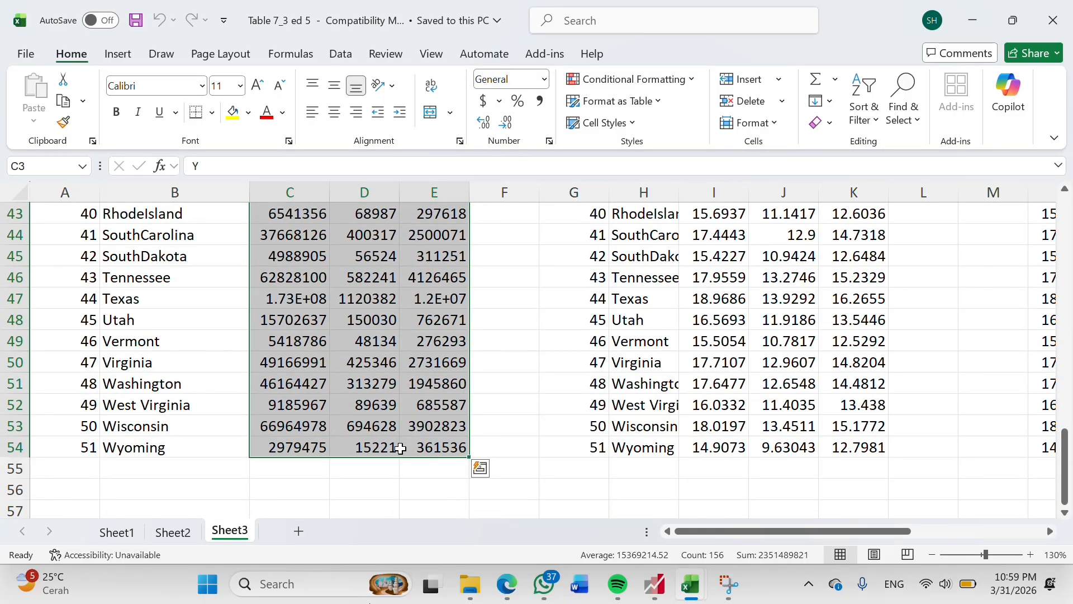
{"action": "key", "text": "ctrl+c"}
- Switch to the EViews window with the Produksi workfile and paste the copied Y, L and K data with headers into a new empty group
{"action": "mouse_move", "coordinate": [650, 593]}
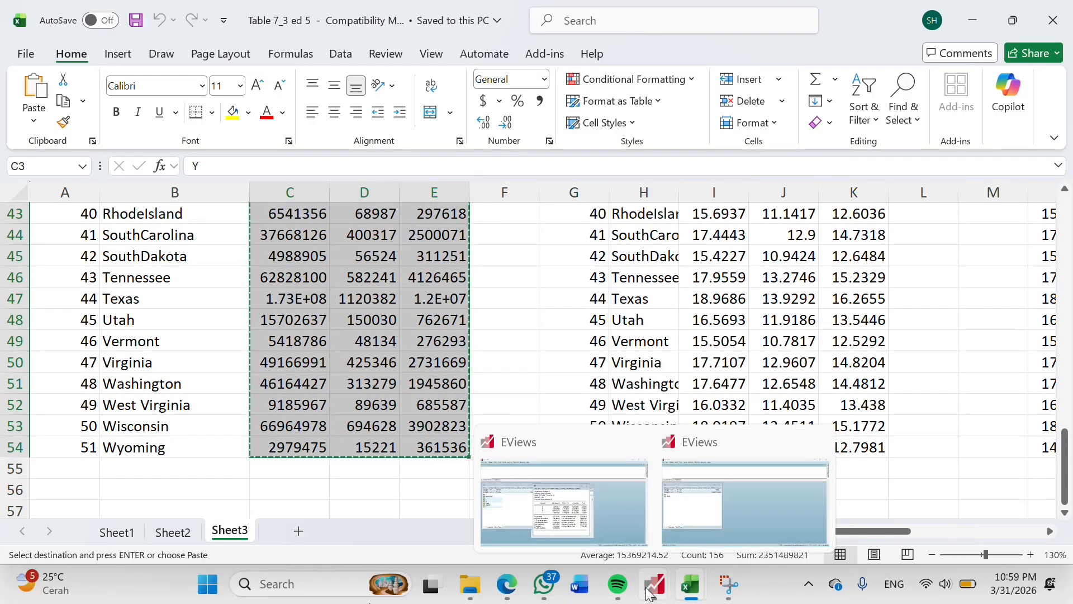
{"action": "left_click", "coordinate": [686, 534]}
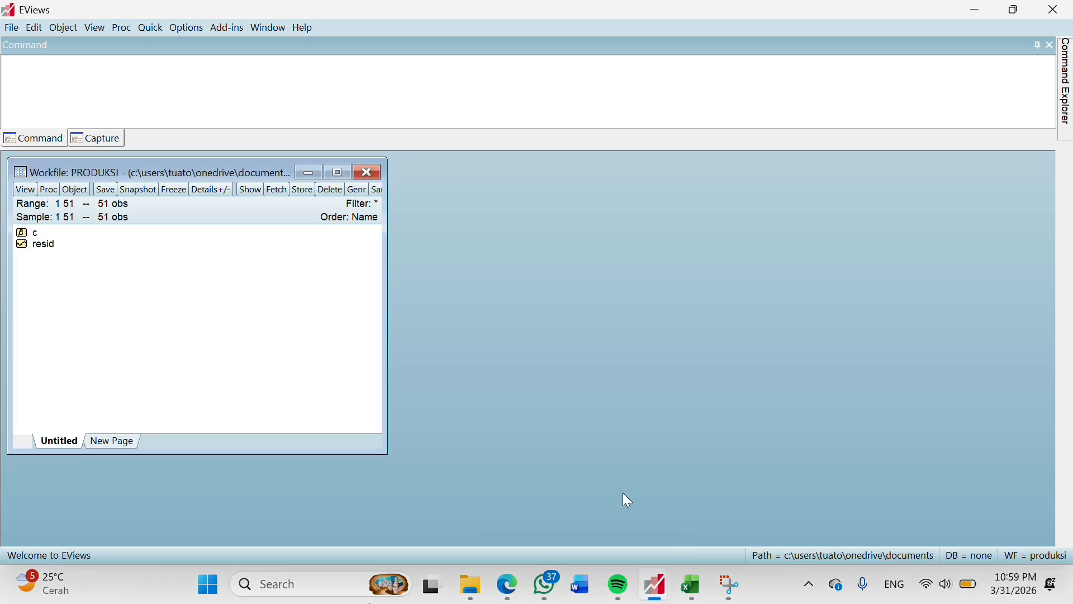
{"action": "left_click", "coordinate": [151, 31]}
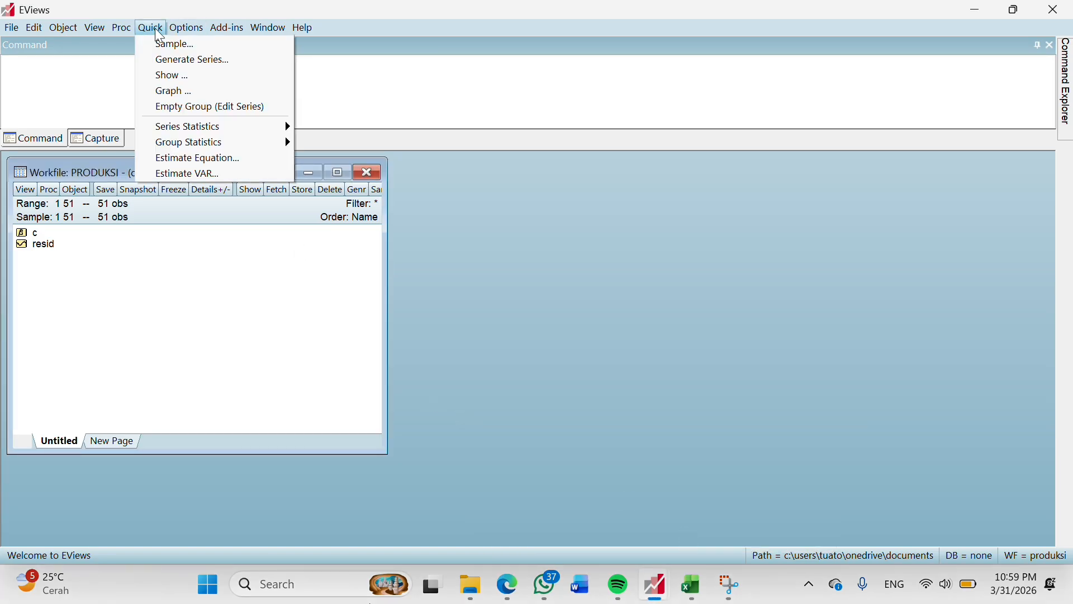
{"action": "left_click", "coordinate": [221, 108]}
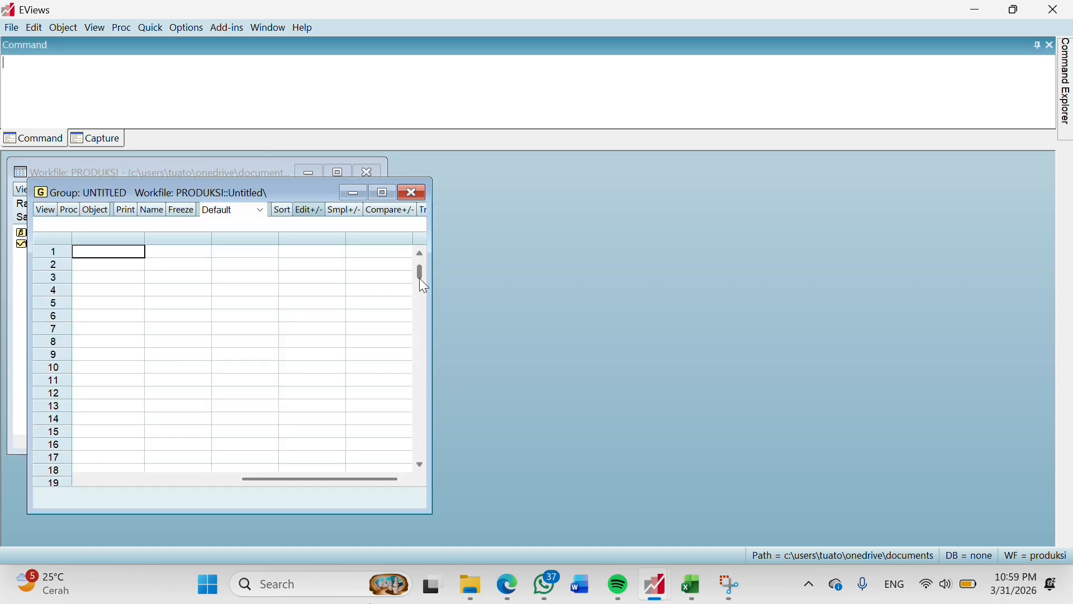
{"action": "left_click_drag", "start_coordinate": [419, 277], "coordinate": [415, 247]}
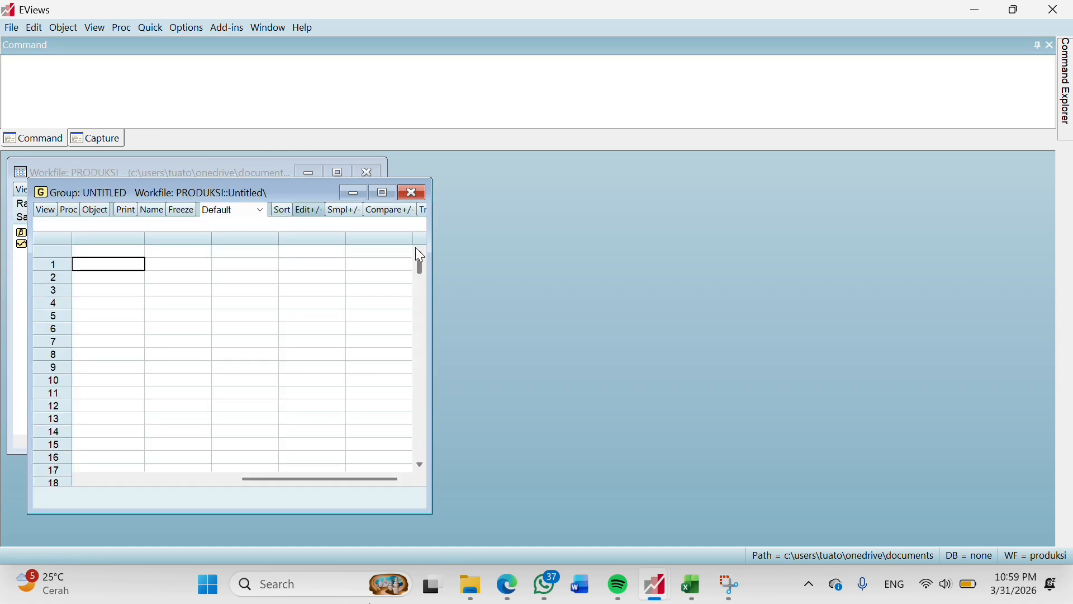
{"action": "left_click", "coordinate": [116, 250]}
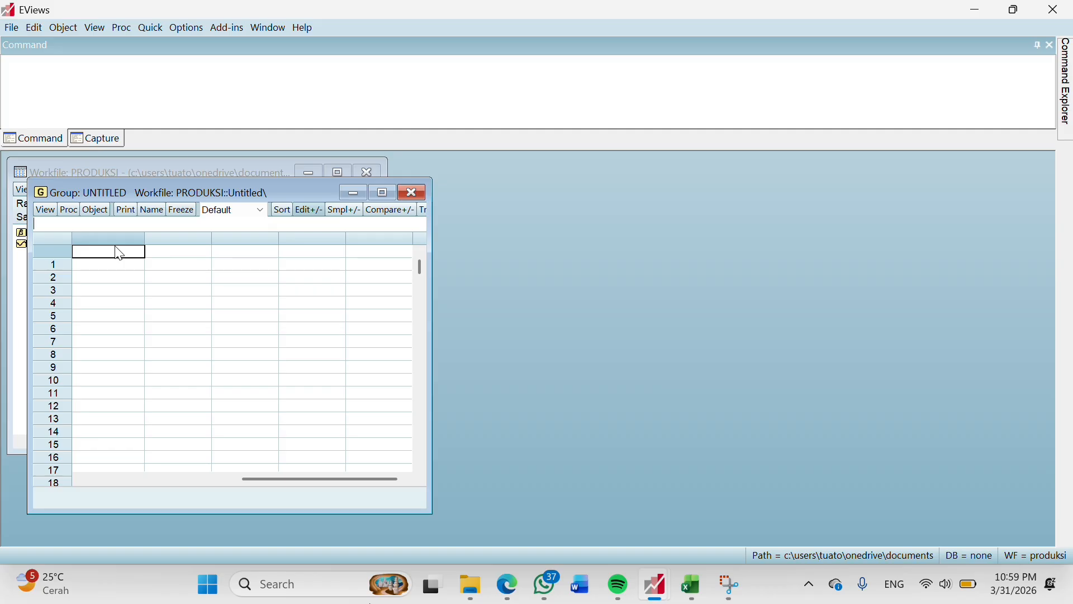
{"action": "key", "text": "ctrl+v"}
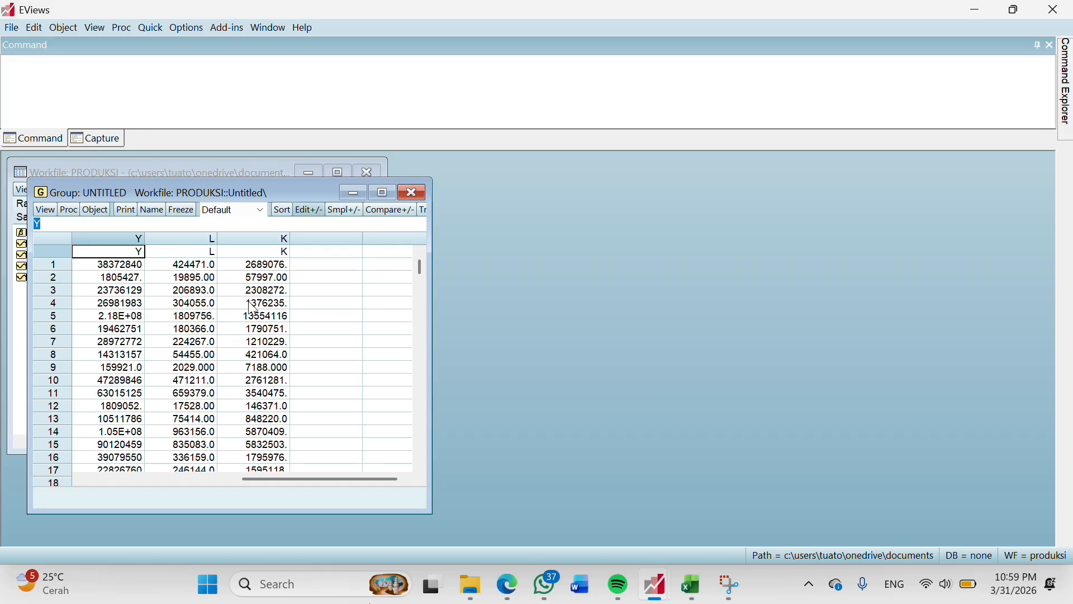
- Name the pasted data group PRODUKSI1 and move its window beside the workfile window
{"action": "left_click_drag", "start_coordinate": [302, 191], "coordinate": [575, 186]}
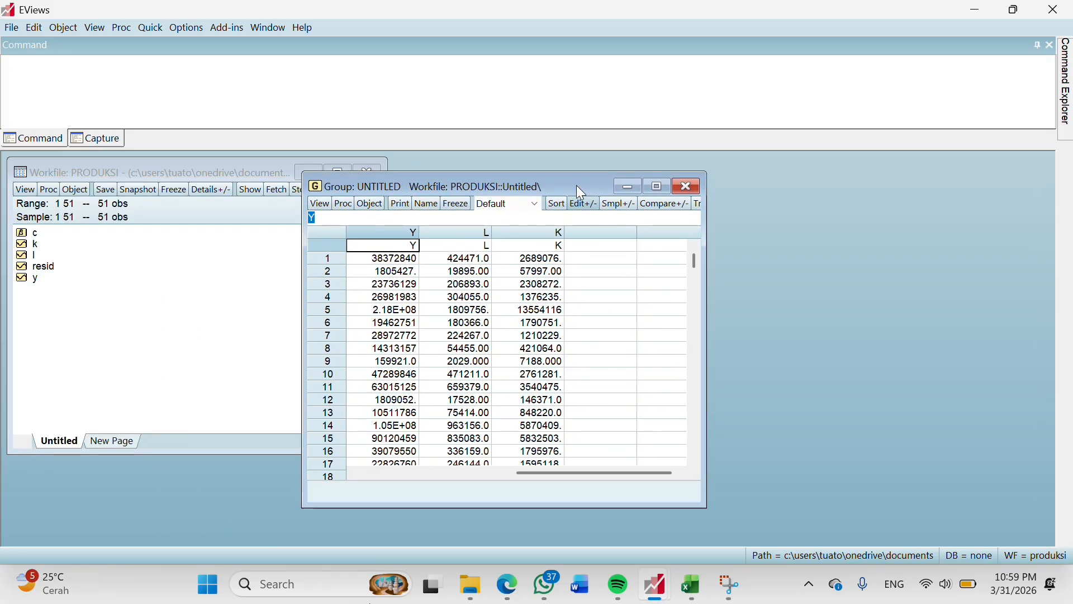
{"action": "left_click", "coordinate": [423, 205]}
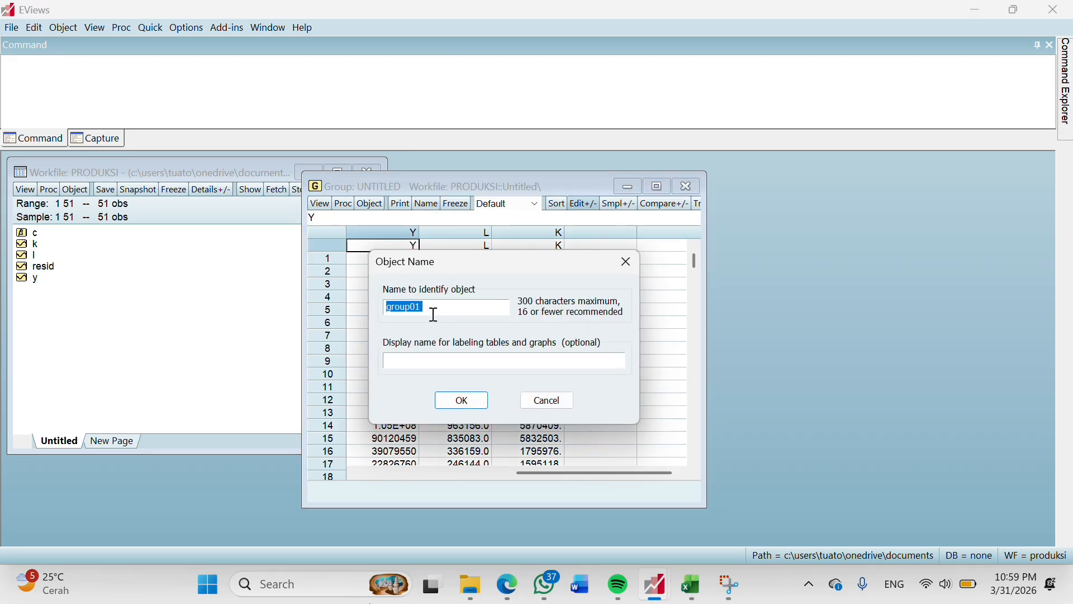
{"action": "key", "text": "Caps_Lock"}
{"action": "type", "text": "P"}
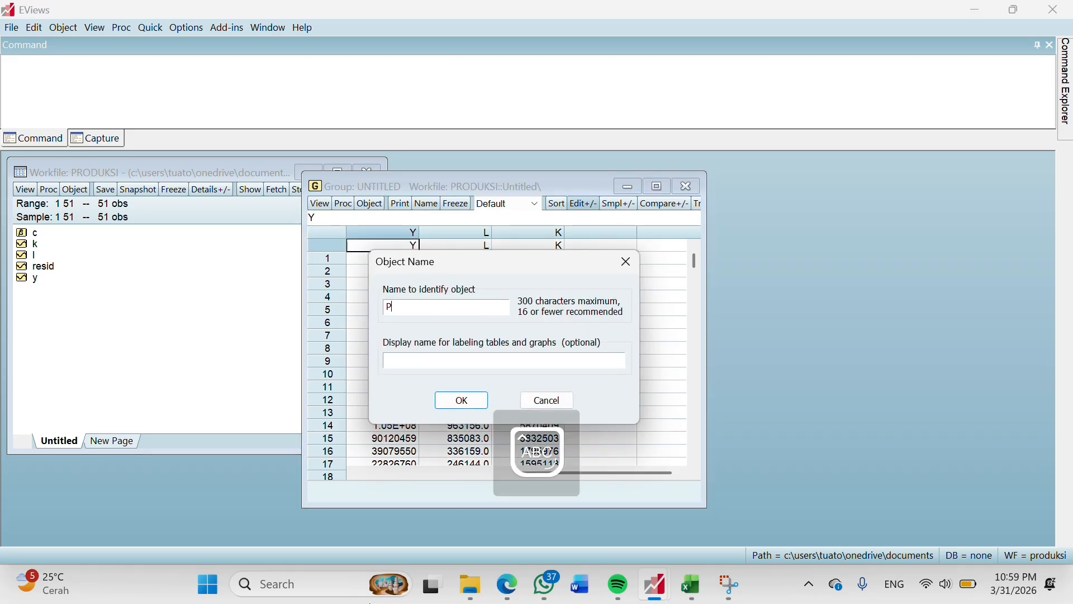
{"action": "type", "text": "RODUKSI1"}
{"action": "key", "text": "Return"}
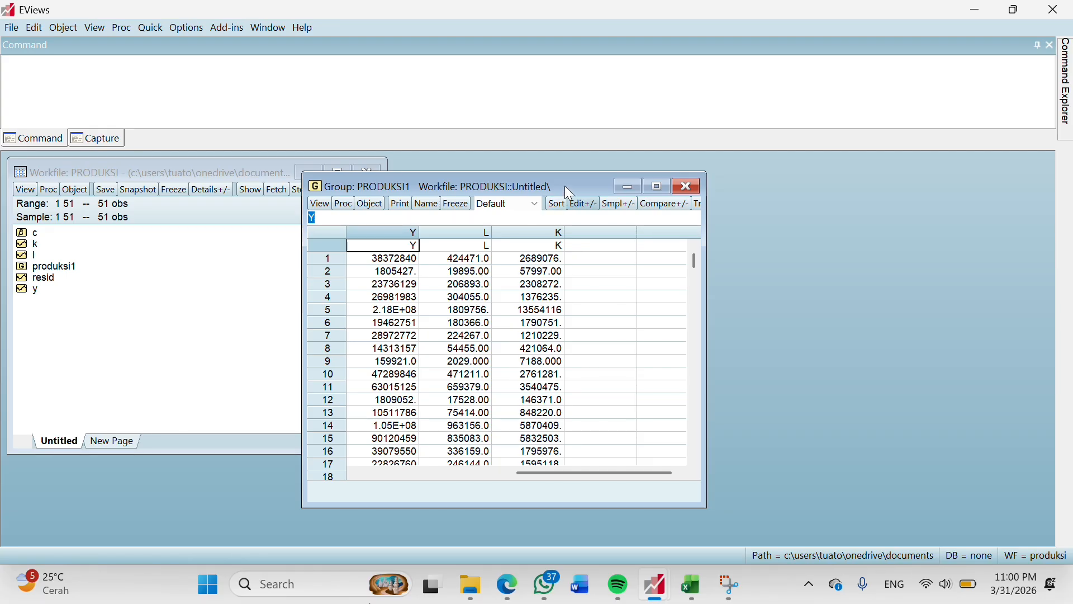
{"action": "left_click_drag", "start_coordinate": [568, 192], "coordinate": [665, 188]}
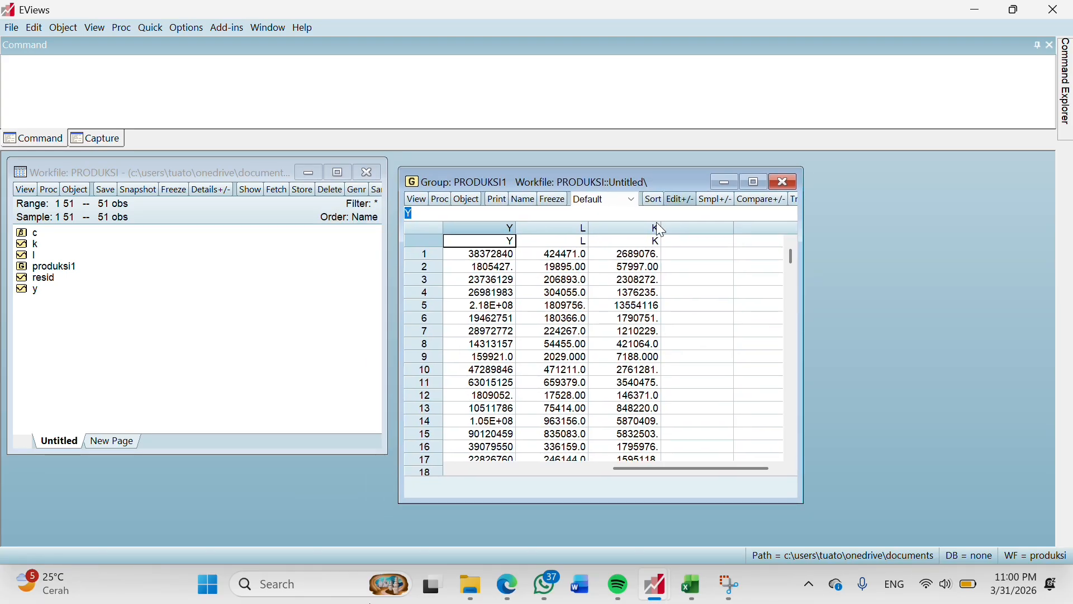
- Switch to the Table 7_3 ed 5 workbook in Excel and examine the ln_Y, ln_L and ln_K column headers
{"action": "mouse_move", "coordinate": [690, 584]}
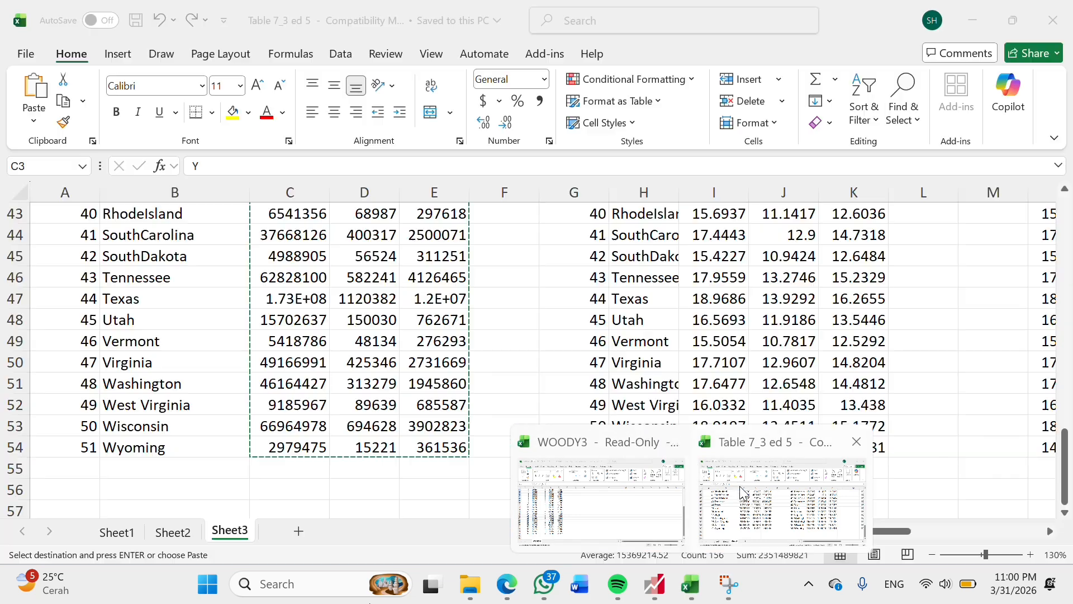
{"action": "left_click", "coordinate": [742, 491]}
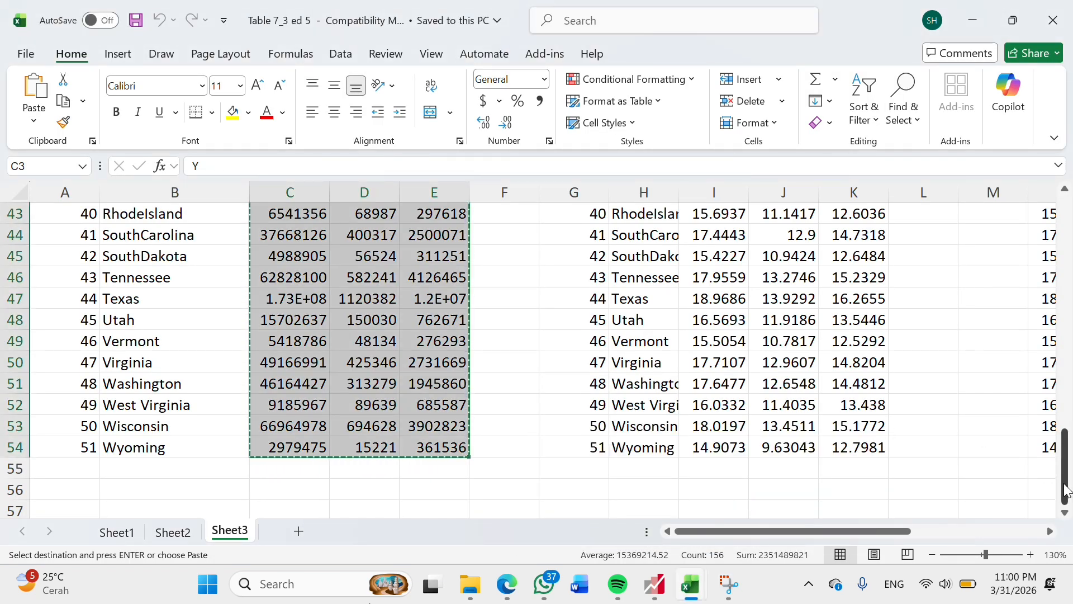
{"action": "left_click_drag", "start_coordinate": [1065, 490], "coordinate": [1059, 249]}
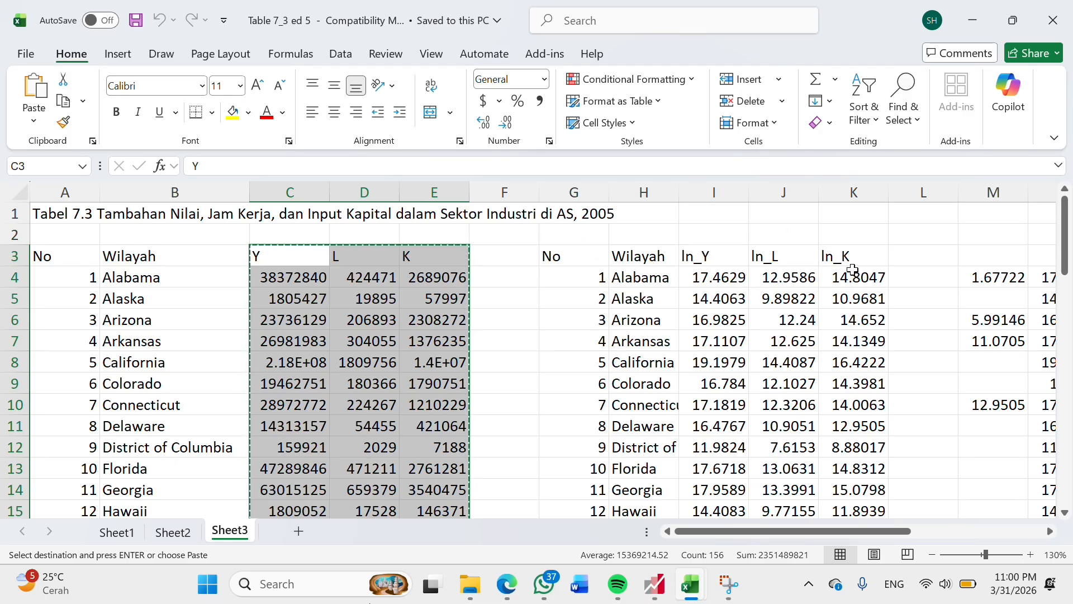
- Switch back to the Produksi workfile in EViews and generate the log series with the command genr ln_y = log(y)
{"action": "mouse_move", "coordinate": [651, 595]}
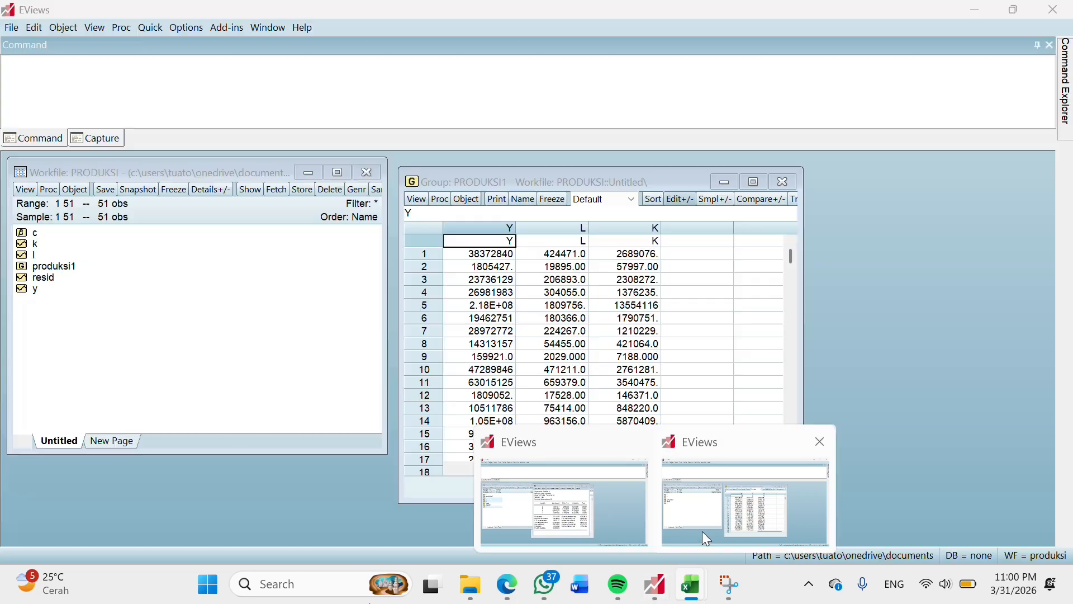
{"action": "left_click", "coordinate": [702, 531]}
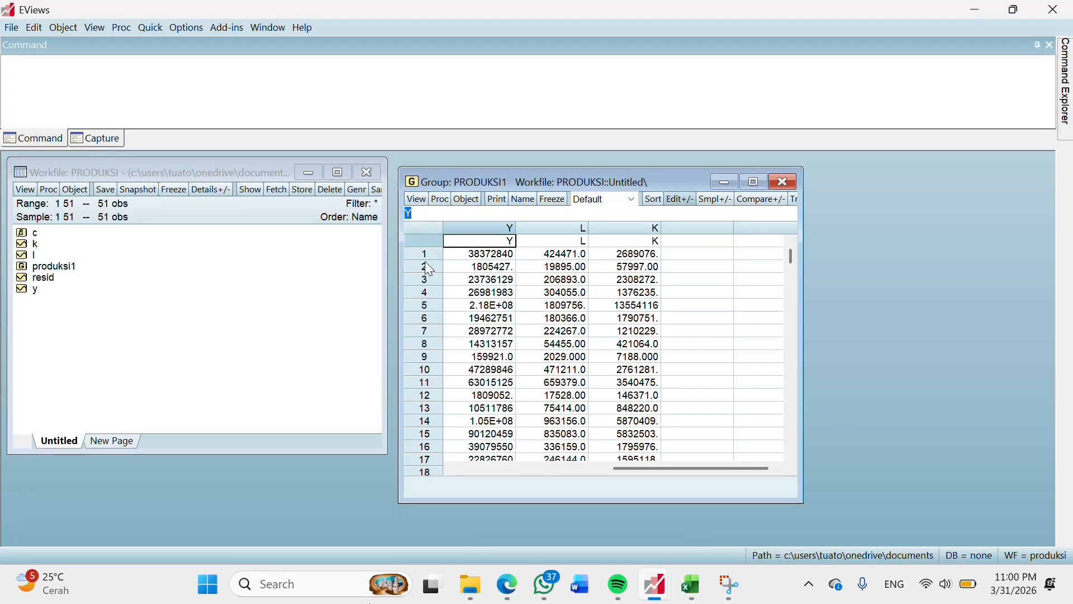
{"action": "left_click", "coordinate": [378, 80]}
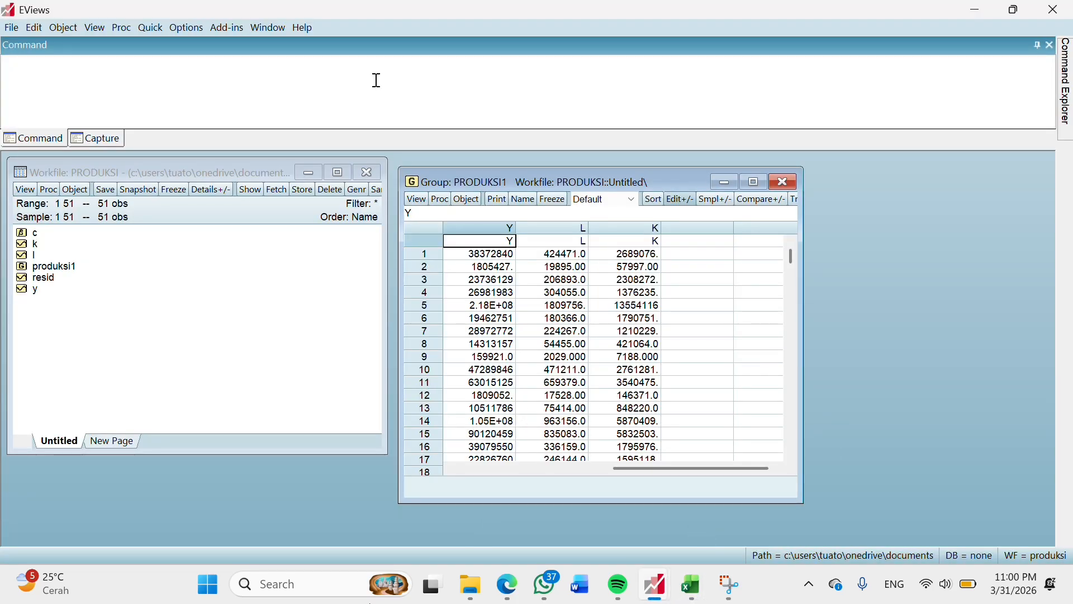
{"action": "type", "text": "genr"}
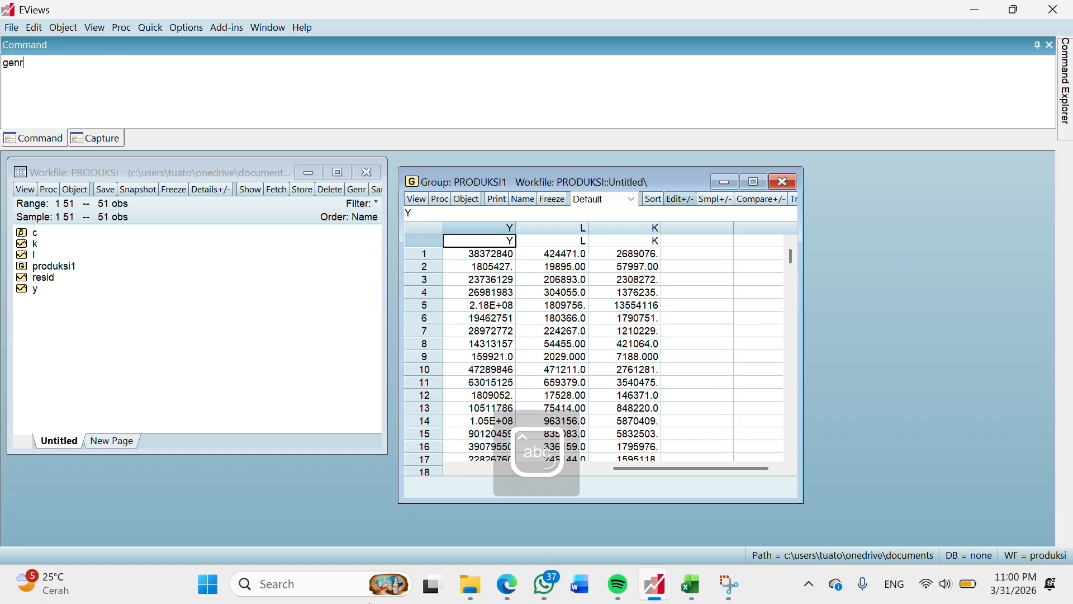
{"action": "type", "text": " l"}
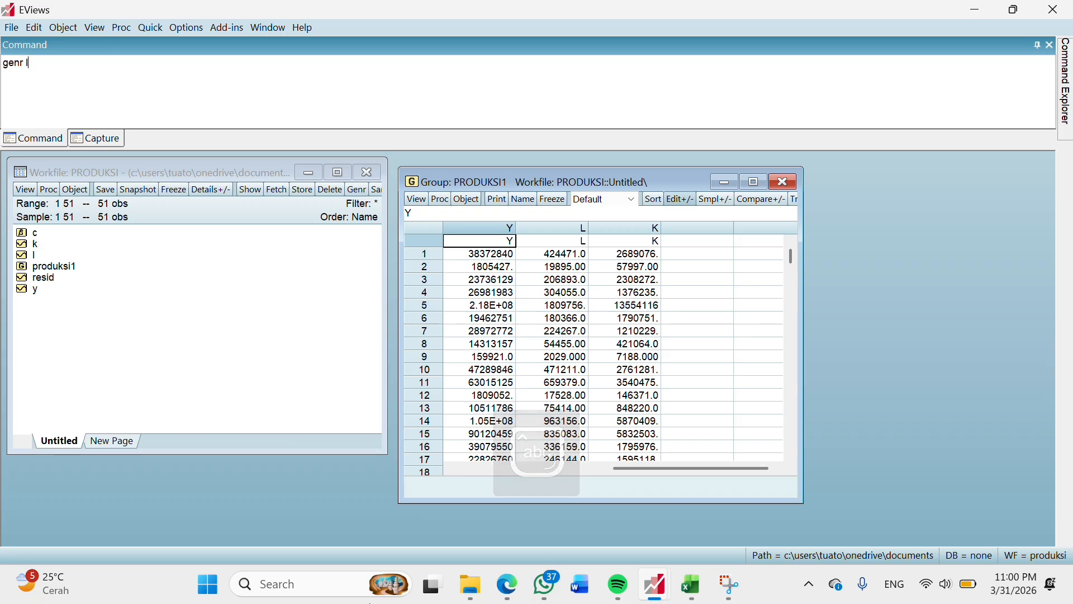
{"action": "type", "text": "n_"}
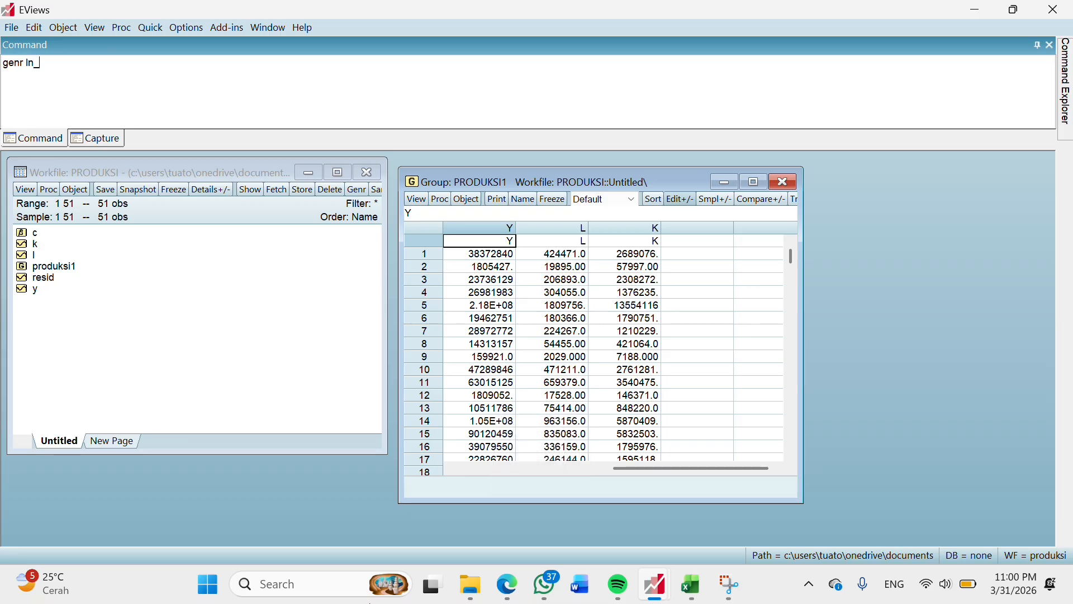
{"action": "type", "text": "y = log"}
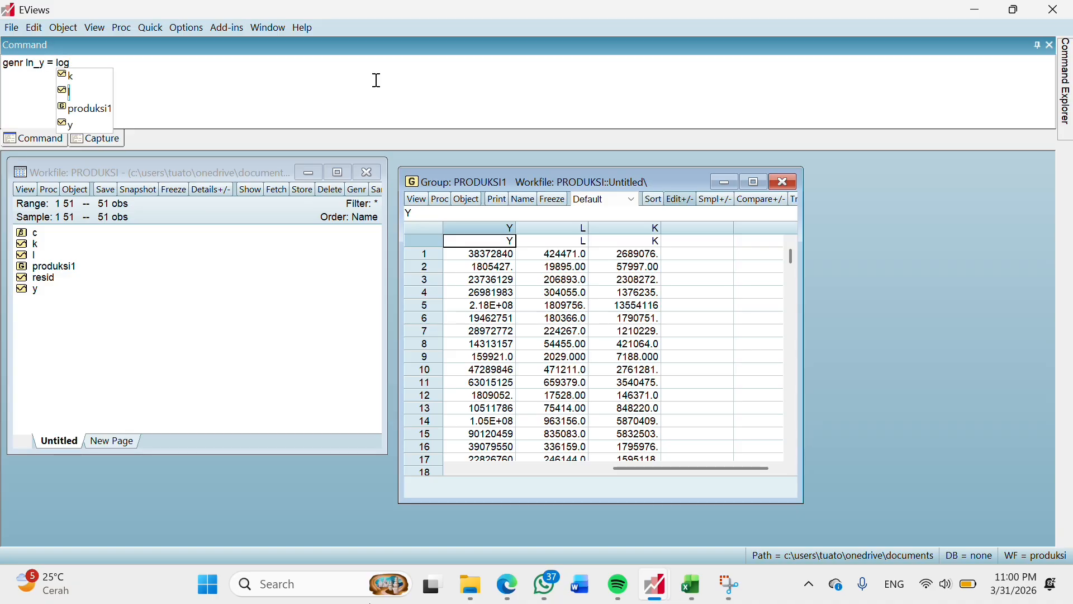
{"action": "type", "text": "(y"}
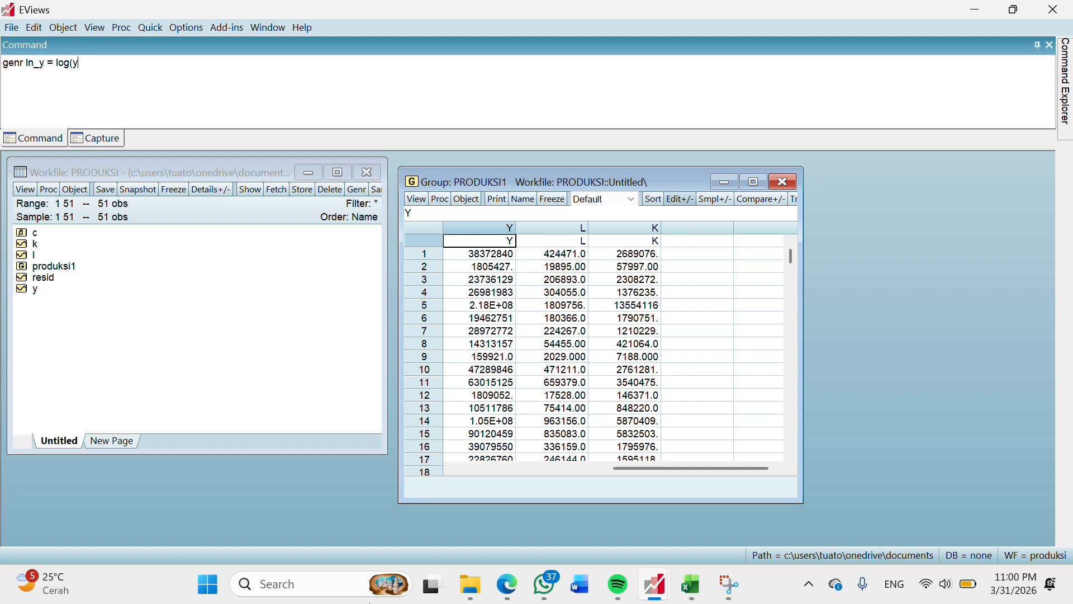
{"action": "type", "text": ")"}
{"action": "key", "text": "Return"}
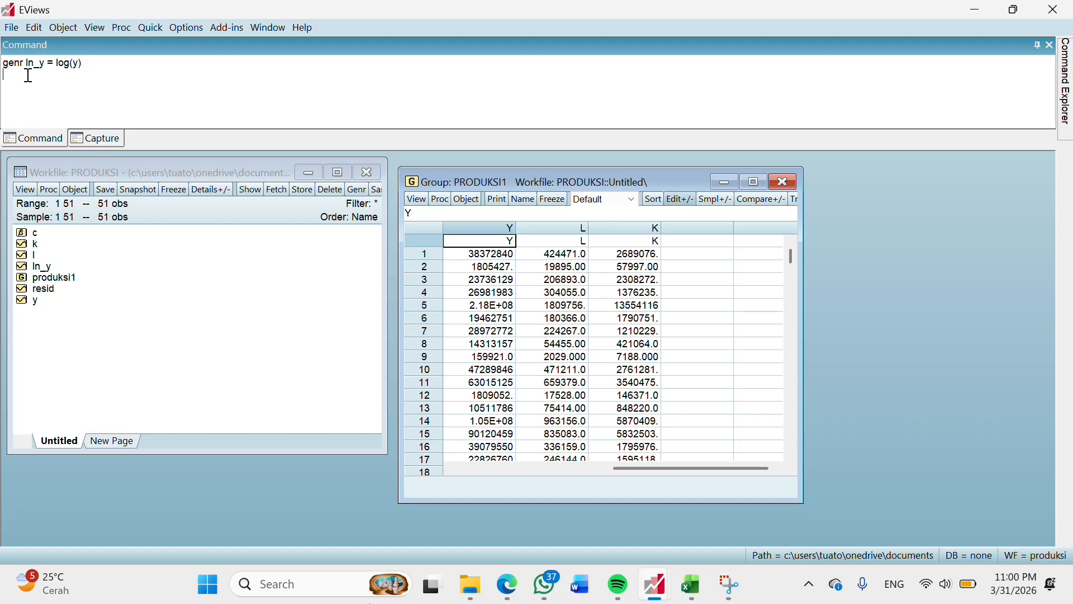
- Generate the log series of labor and capital with the commands genr ln_l = log(l) and genr ln_k = log(k)
{"action": "type", "text": "genr ln_l = lo"}
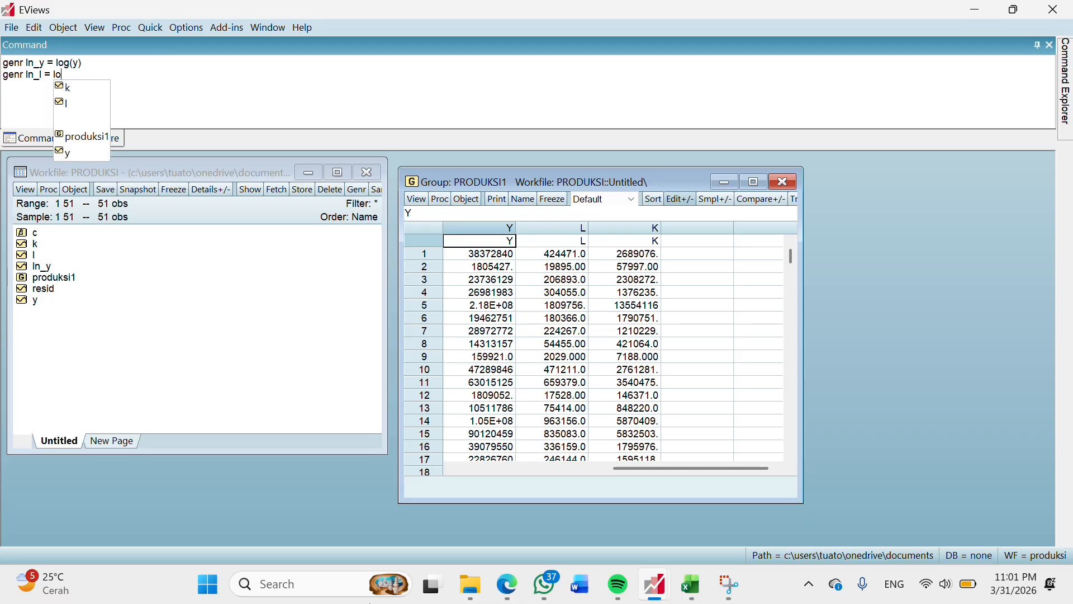
{"action": "type", "text": "g("}
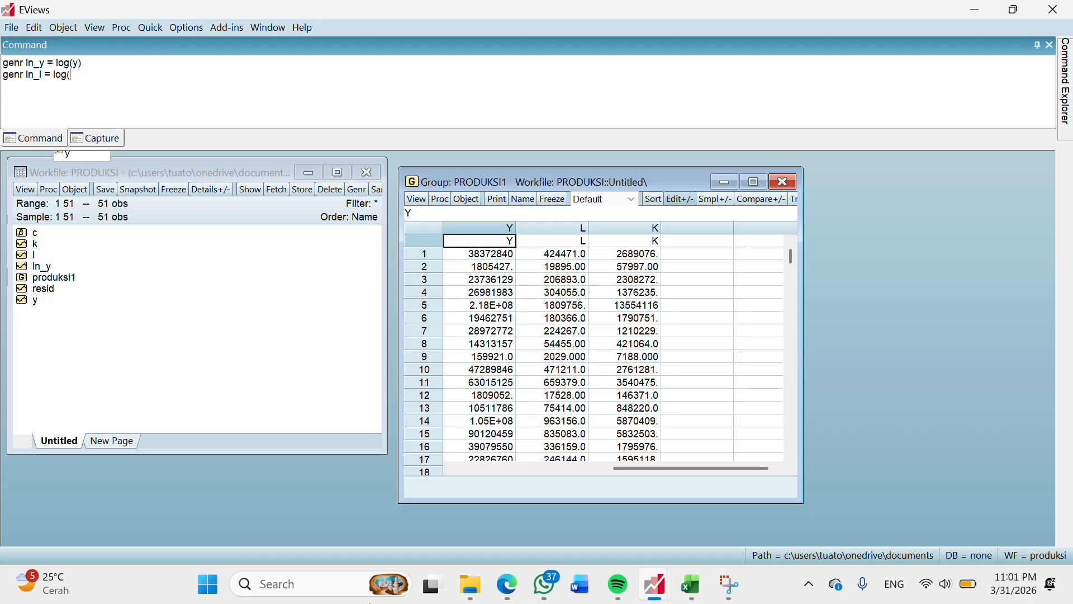
{"action": "type", "text": "l)"}
{"action": "key", "text": "Return"}
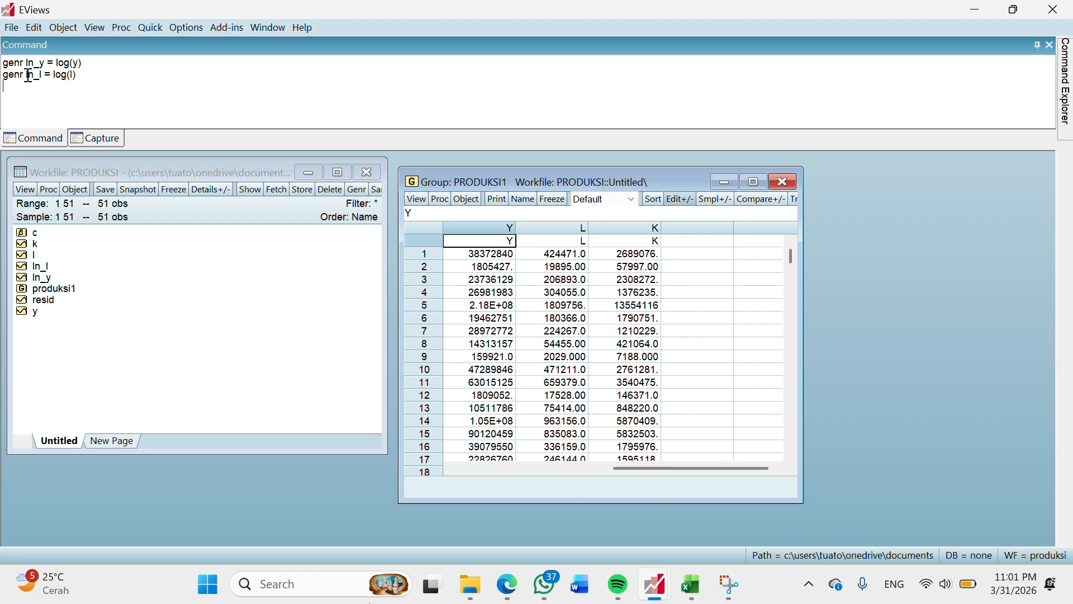
{"action": "type", "text": "genr ln_K"}
{"action": "key", "text": "BackSpace"}
{"action": "type", "text": "k = log(k)"}
{"action": "key", "text": "Return"}
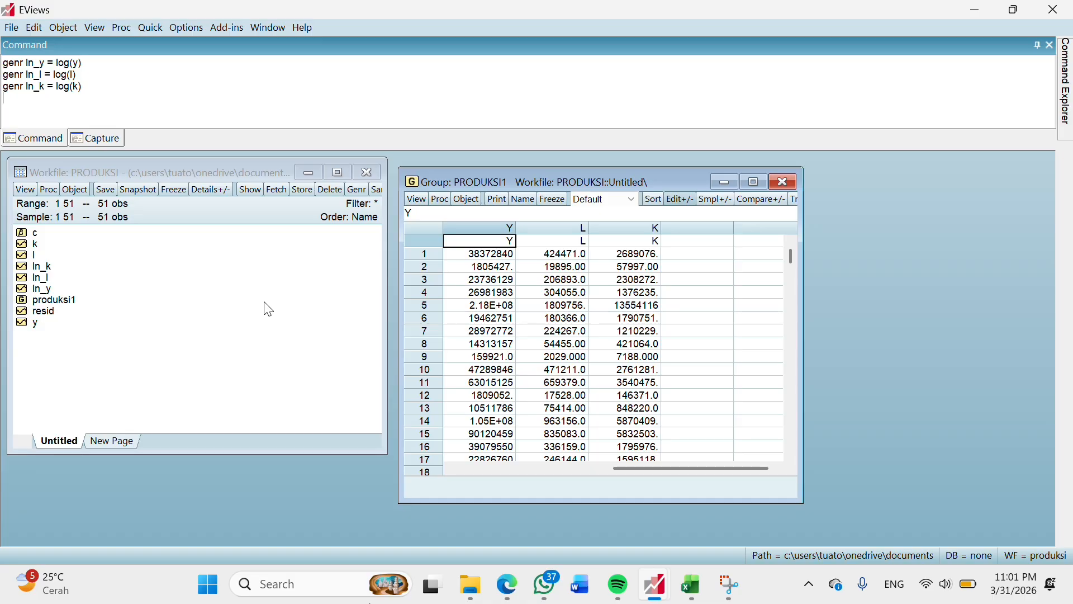
- Select the series y, l and k in that order in the workfile and open them as an equation
{"action": "left_click", "coordinate": [88, 325]}
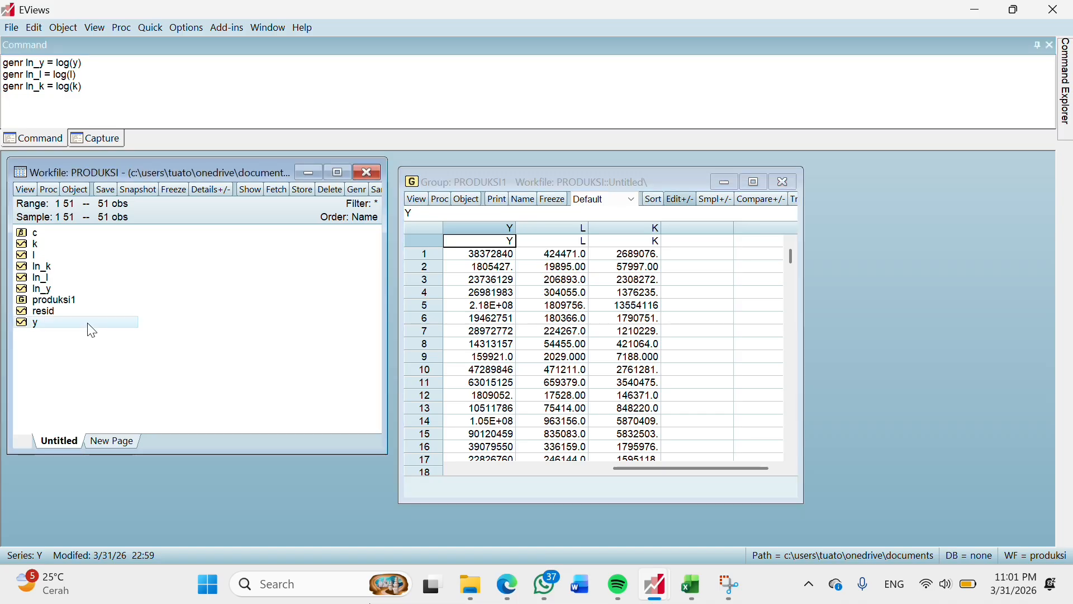
{"action": "left_click", "coordinate": [72, 252], "text": "ctrl"}
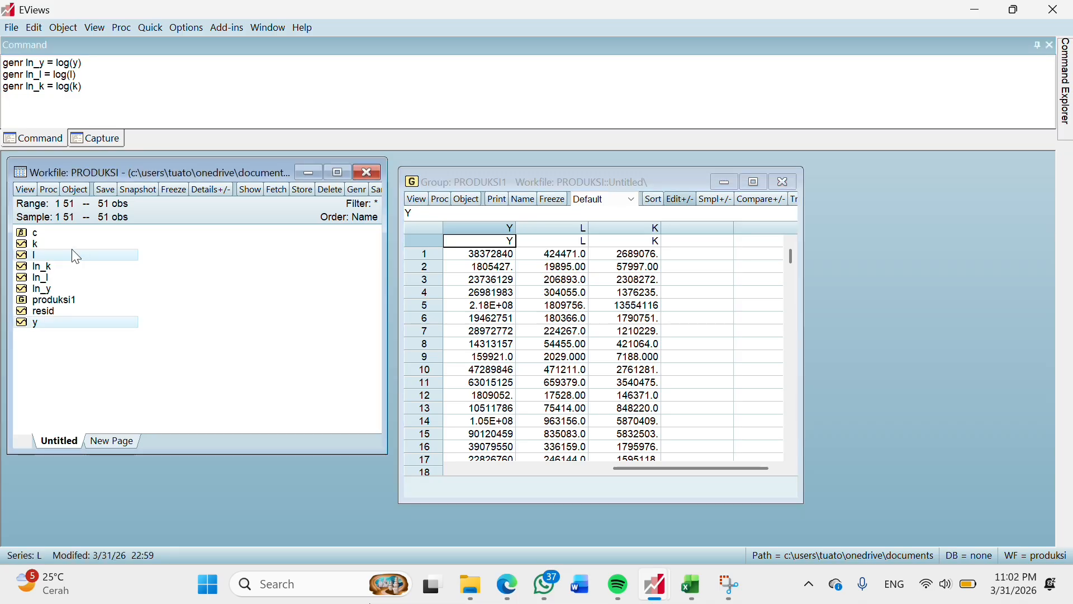
{"action": "left_click", "coordinate": [71, 245], "text": "ctrl"}
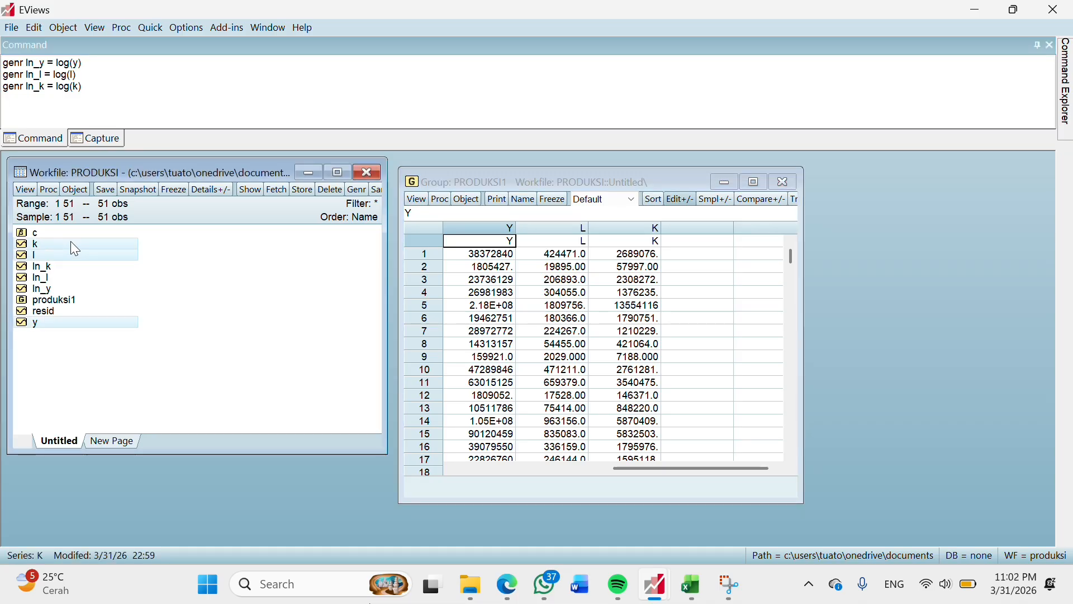
{"action": "right_click", "coordinate": [71, 241]}
{"action": "mouse_move", "coordinate": [118, 245]}
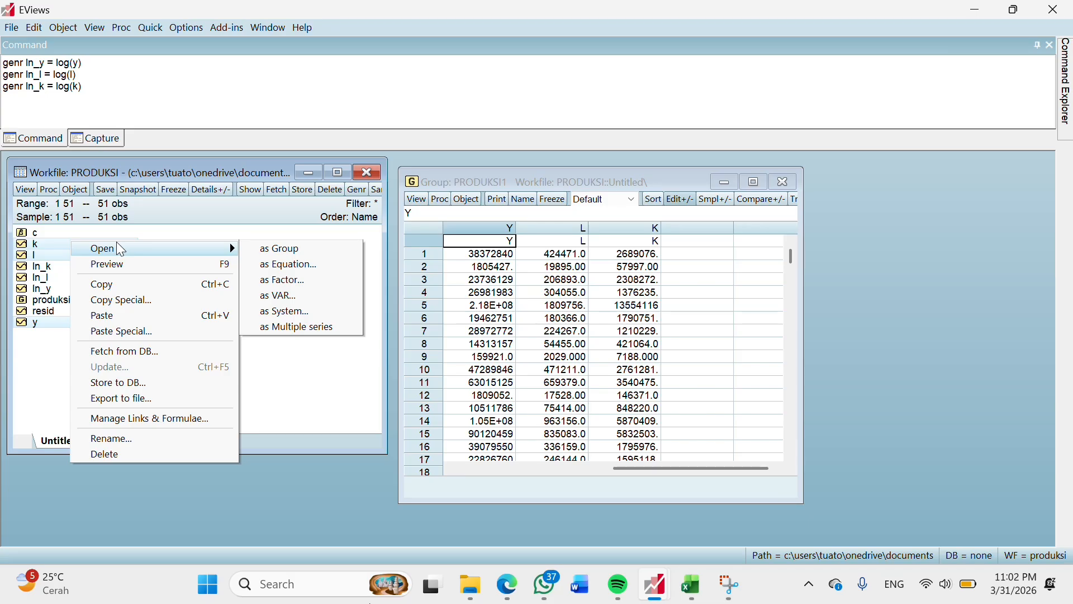
{"action": "left_click", "coordinate": [273, 272]}
- Change the equation specification to y c l k, estimate it by least squares, and move the results window beside the workfile
{"action": "left_click", "coordinate": [472, 211]}
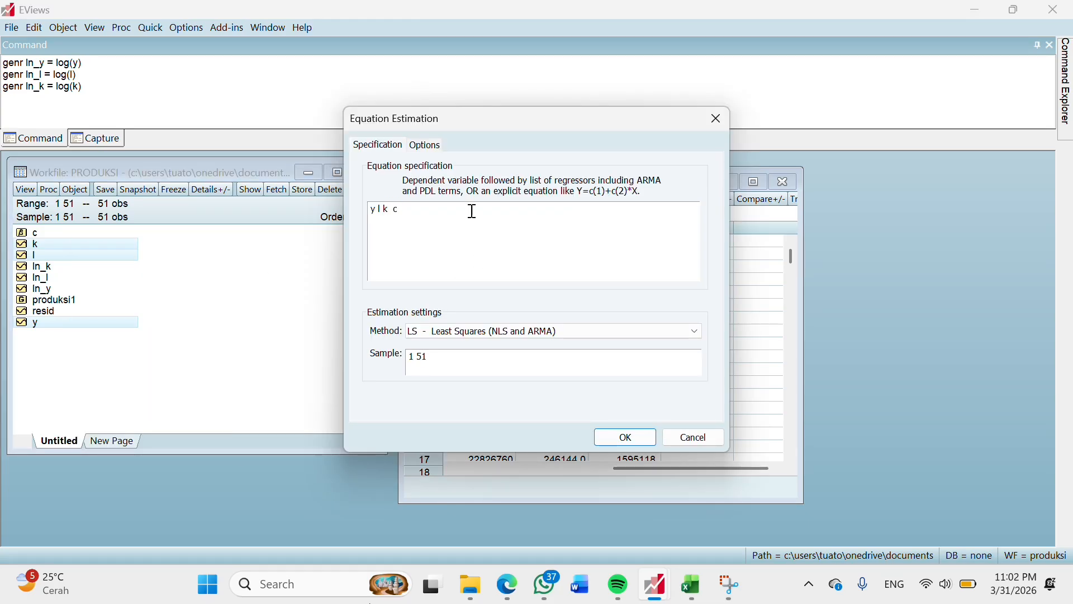
{"action": "key", "text": "BackSpace"}
{"action": "left_click_drag", "start_coordinate": [375, 210], "coordinate": [388, 210]}
{"action": "left_click", "coordinate": [380, 205]}
{"action": "type", "text": "c"}
{"action": "left_click", "coordinate": [624, 438]}
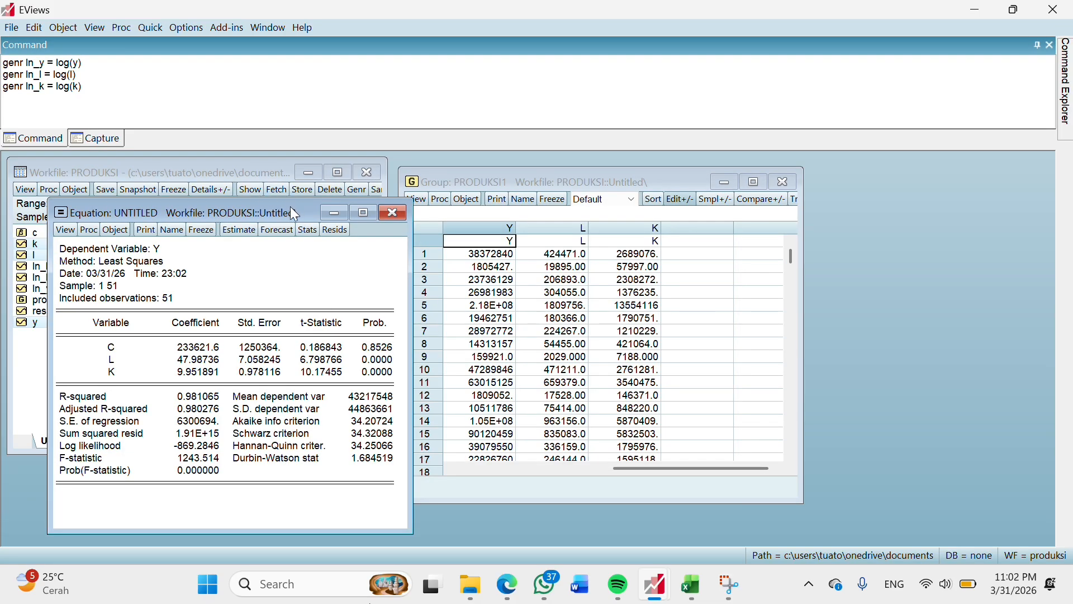
{"action": "left_click_drag", "start_coordinate": [293, 213], "coordinate": [624, 184]}
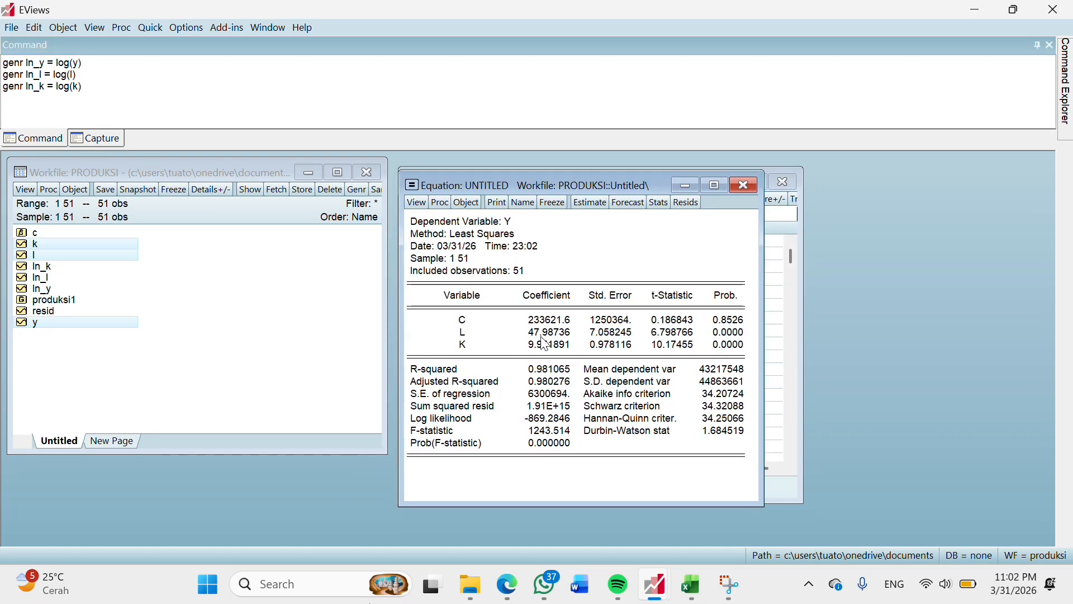
- Name the estimated equation of Y on L and K ln_ln
{"action": "left_click", "coordinate": [523, 202]}
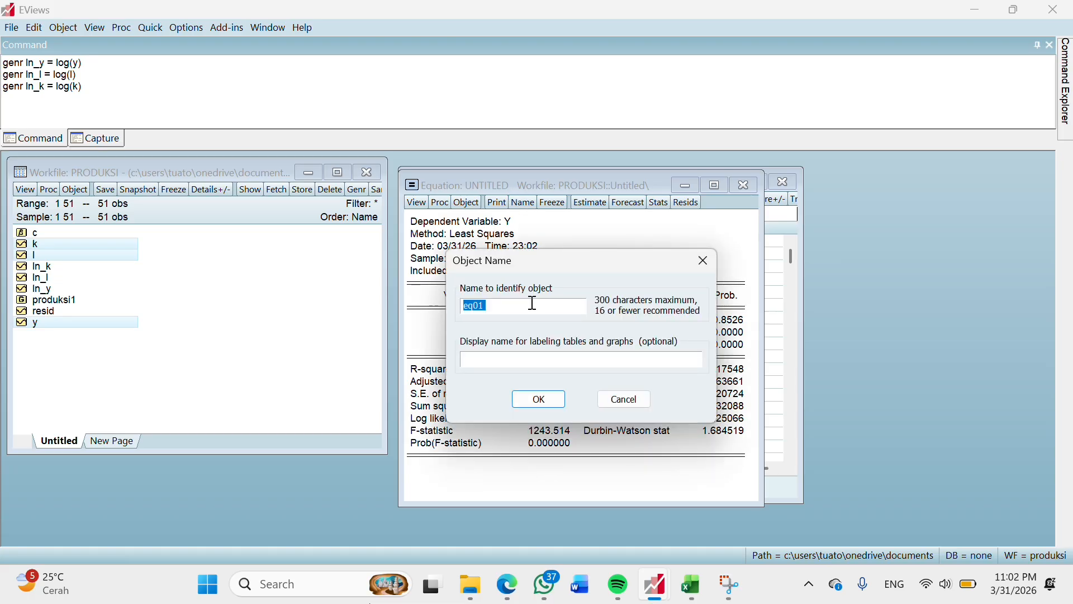
{"action": "type", "text": "ln_ln"}
{"action": "left_click", "coordinate": [545, 400]}
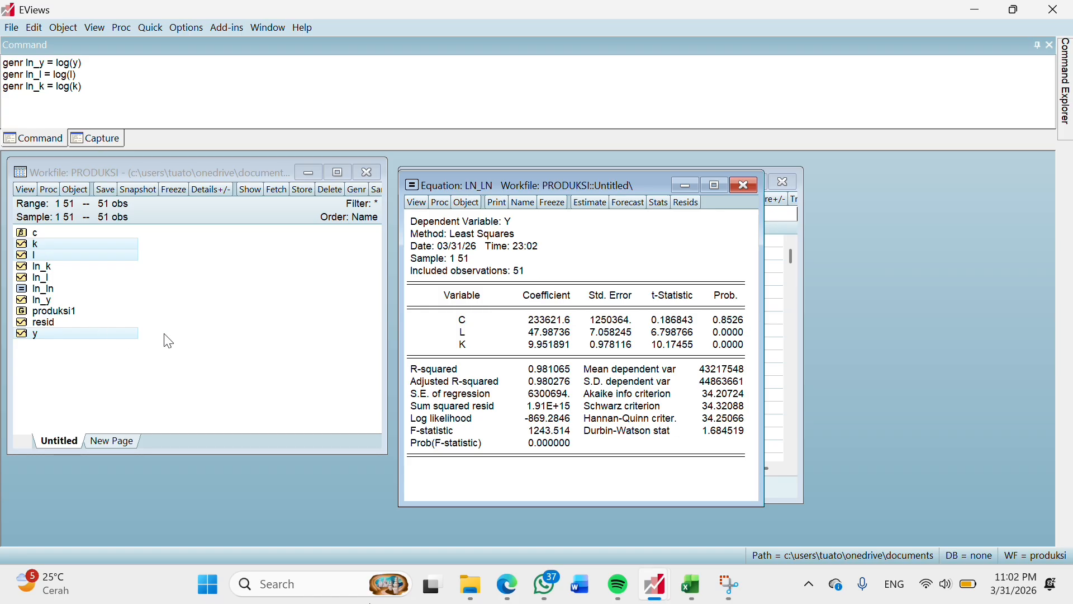
- Select the series ln_y, ln_l and ln_k in that order in the workfile and open them as an equation
{"action": "left_click", "coordinate": [71, 300]}
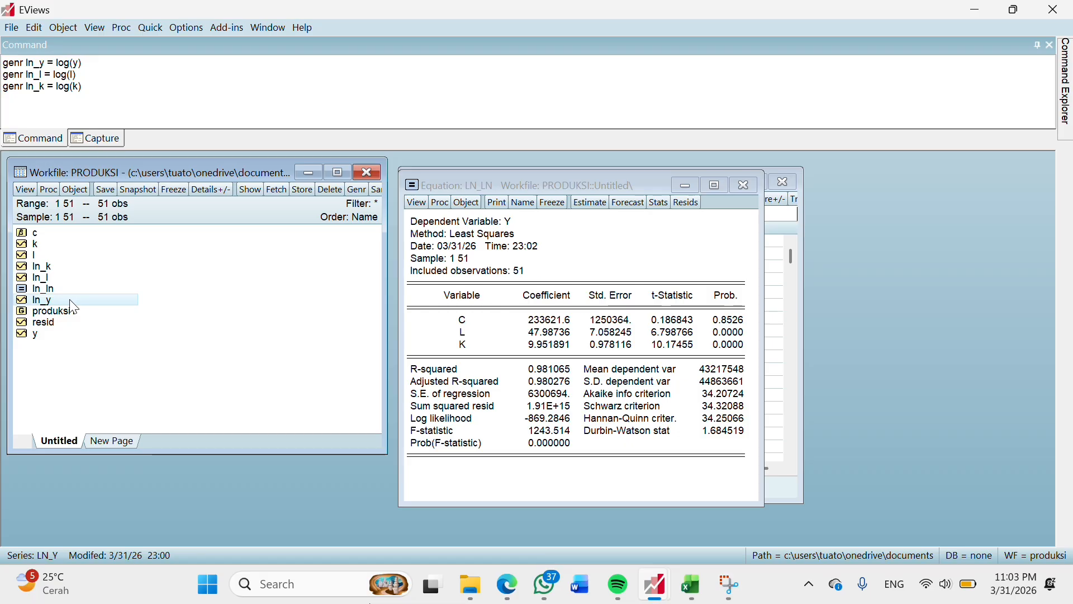
{"action": "left_click", "coordinate": [59, 280], "text": "ctrl"}
{"action": "left_click", "coordinate": [60, 269], "text": "ctrl"}
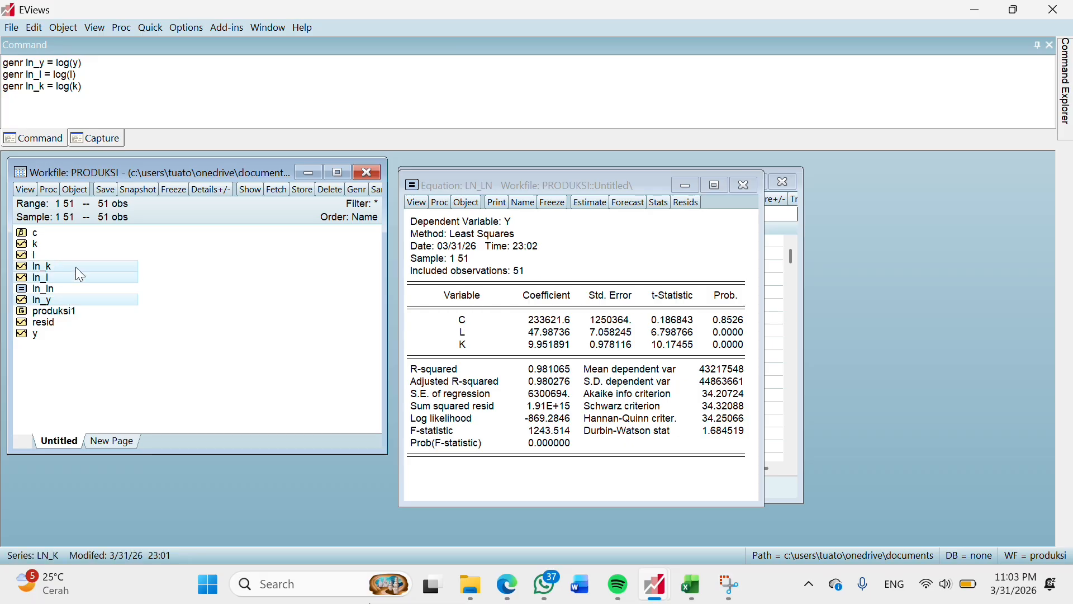
{"action": "right_click", "coordinate": [76, 268]}
{"action": "mouse_move", "coordinate": [114, 276]}
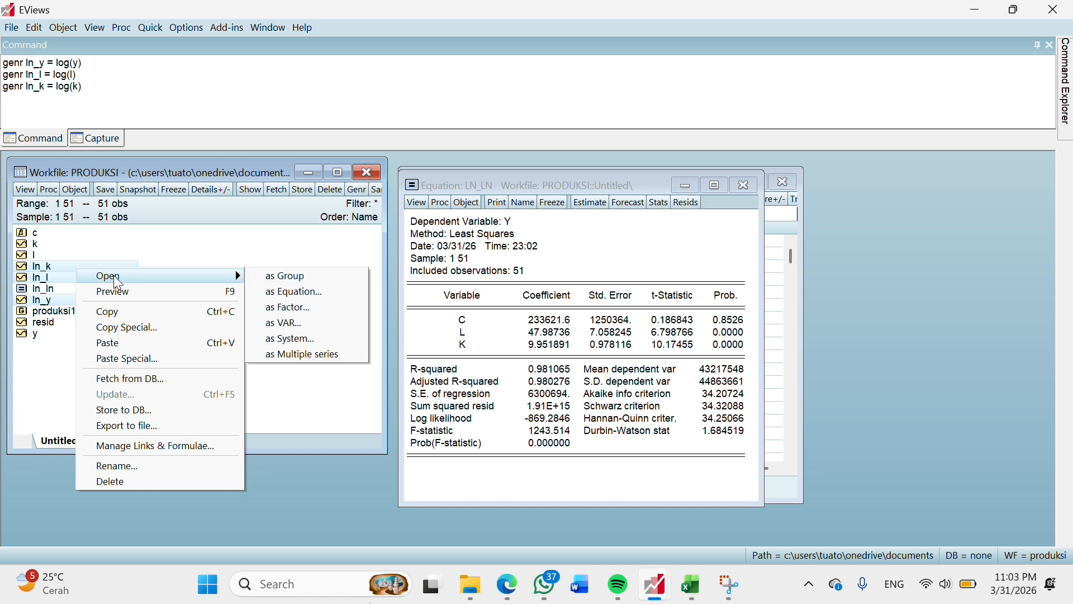
{"action": "left_click", "coordinate": [274, 297]}
- Change the equation specification to ln_y c ln_l ln_k, estimate it by least squares, and move the results window beside the workfile
{"action": "left_click", "coordinate": [473, 216]}
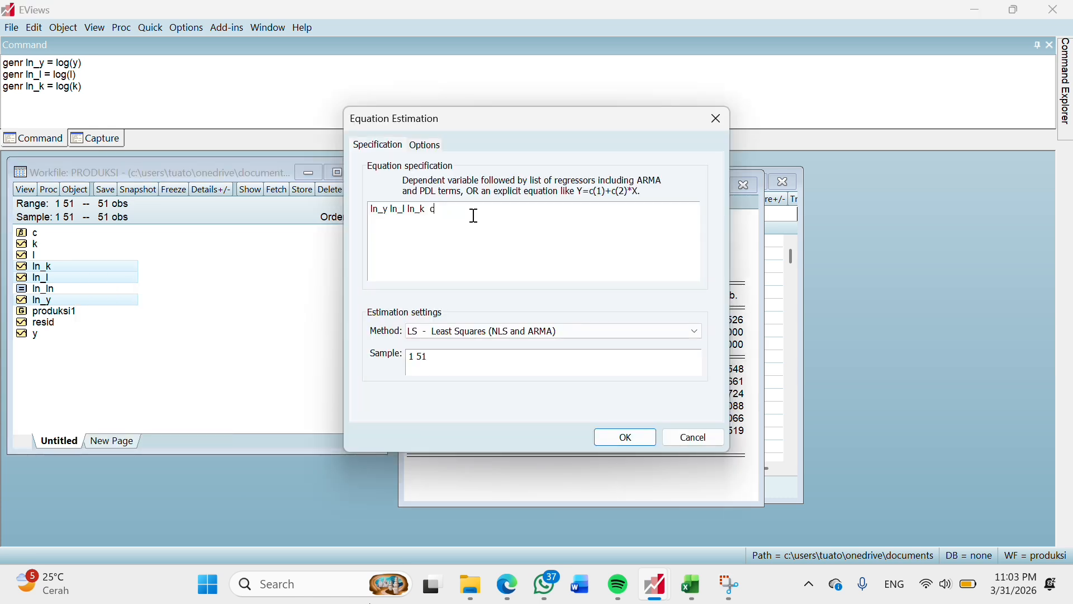
{"action": "key", "text": "BackSpace"}
{"action": "left_click", "coordinate": [392, 209]}
{"action": "type", "text": "d"}
{"action": "key", "text": "BackSpace"}
{"action": "type", "text": "c"}
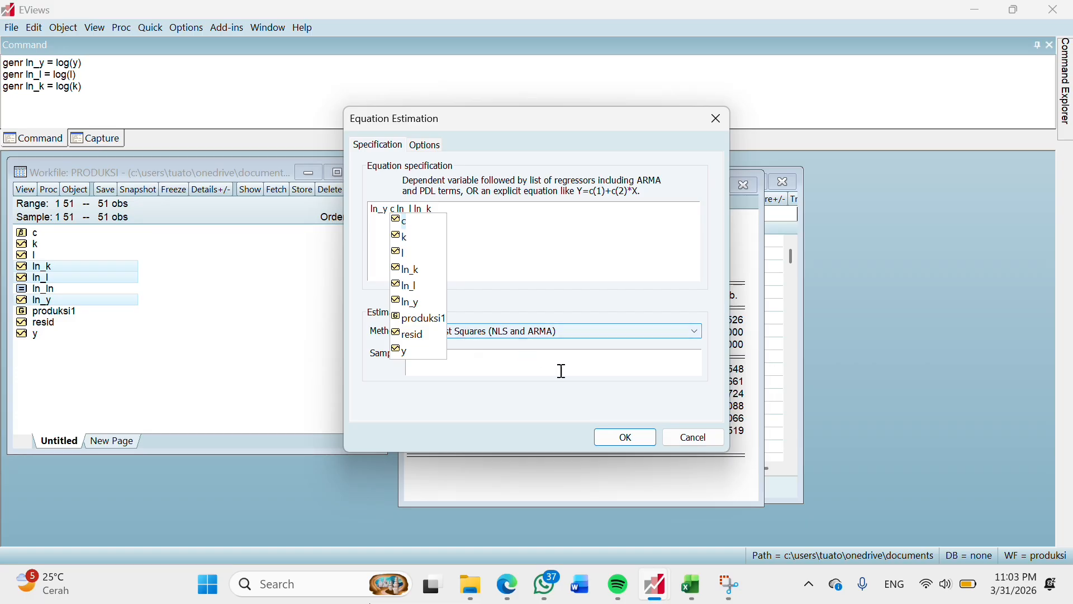
{"action": "left_click", "coordinate": [628, 442]}
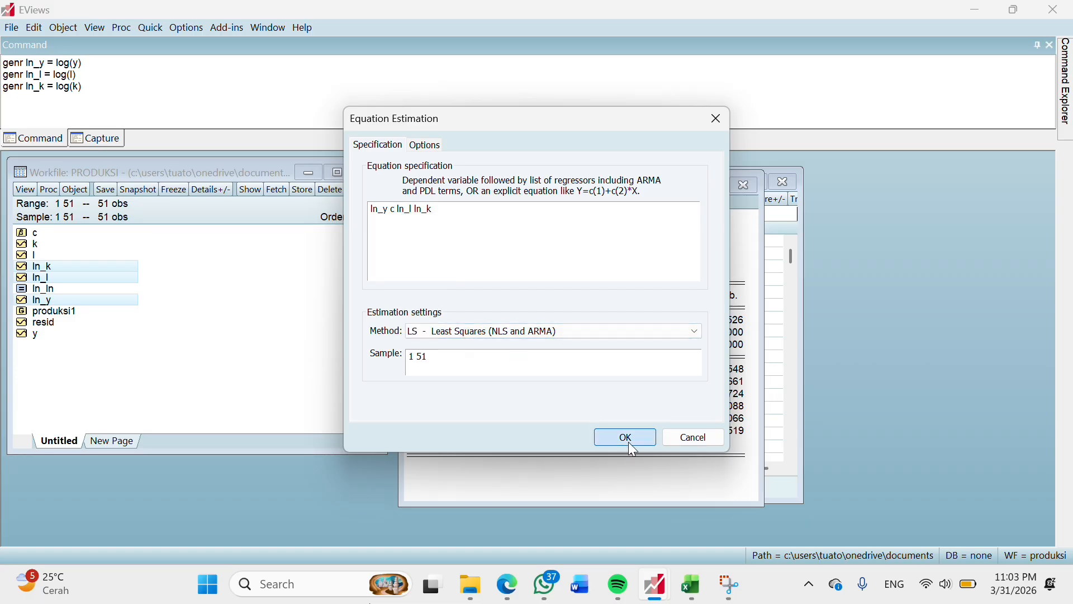
{"action": "left_click", "coordinate": [628, 442]}
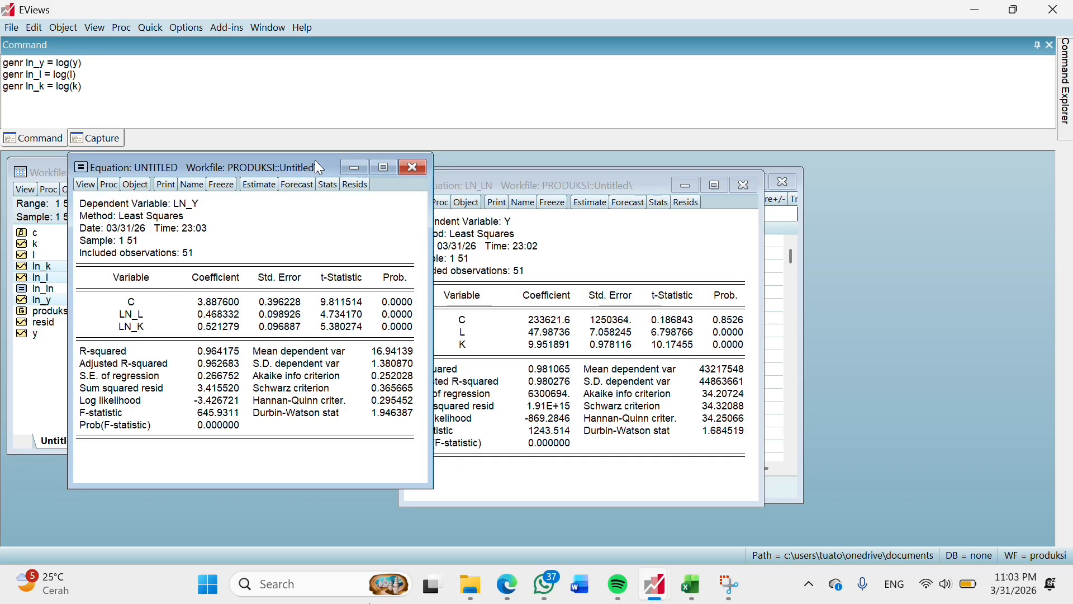
{"action": "left_click_drag", "start_coordinate": [317, 160], "coordinate": [661, 178]}
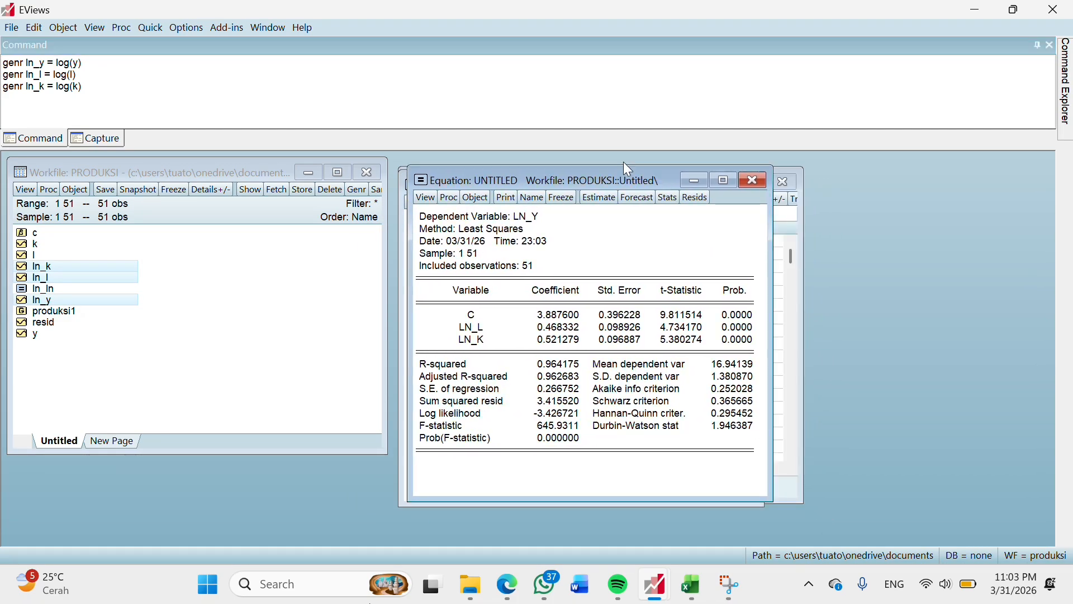
- Name the equation of ln_y on ln_l and ln_k Log_log
{"action": "left_click", "coordinate": [532, 199]}
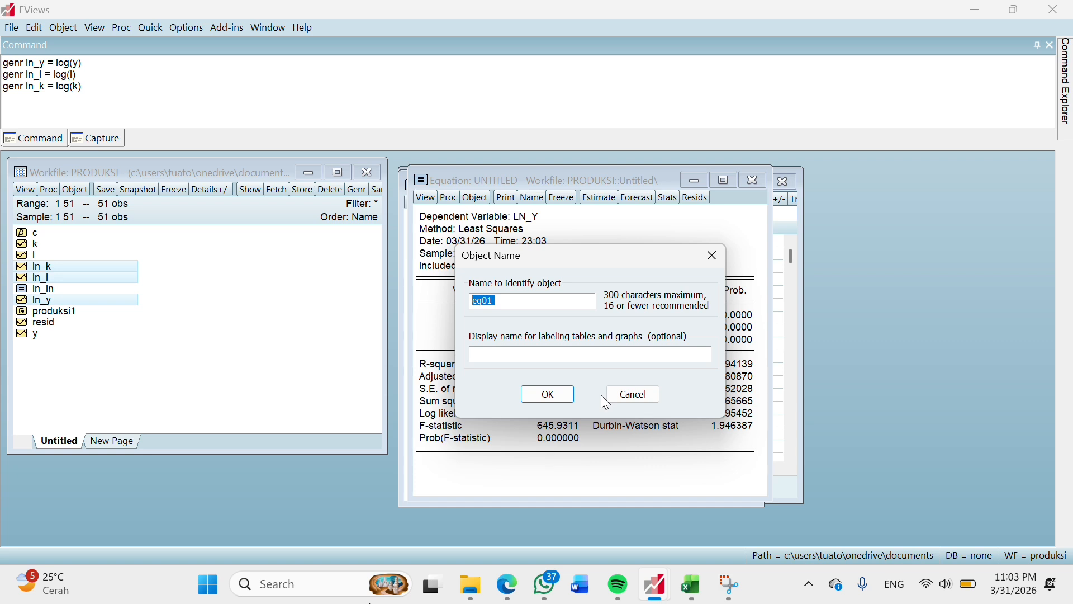
{"action": "key", "text": "Caps_Lock"}
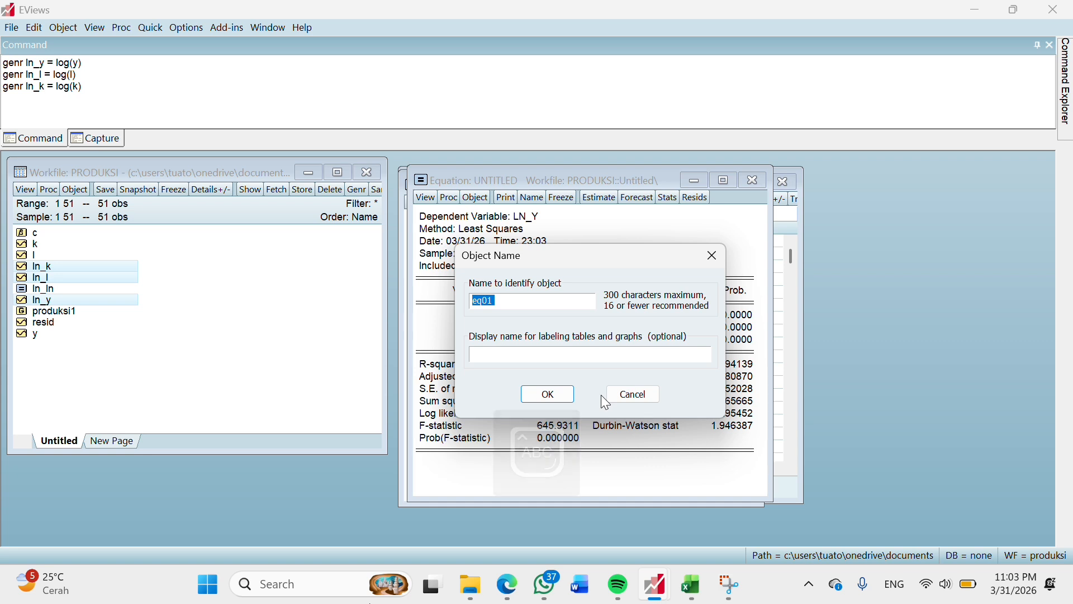
{"action": "type", "text": "L"}
{"action": "key", "text": "Caps_Lock"}
{"action": "type", "text": "og"}
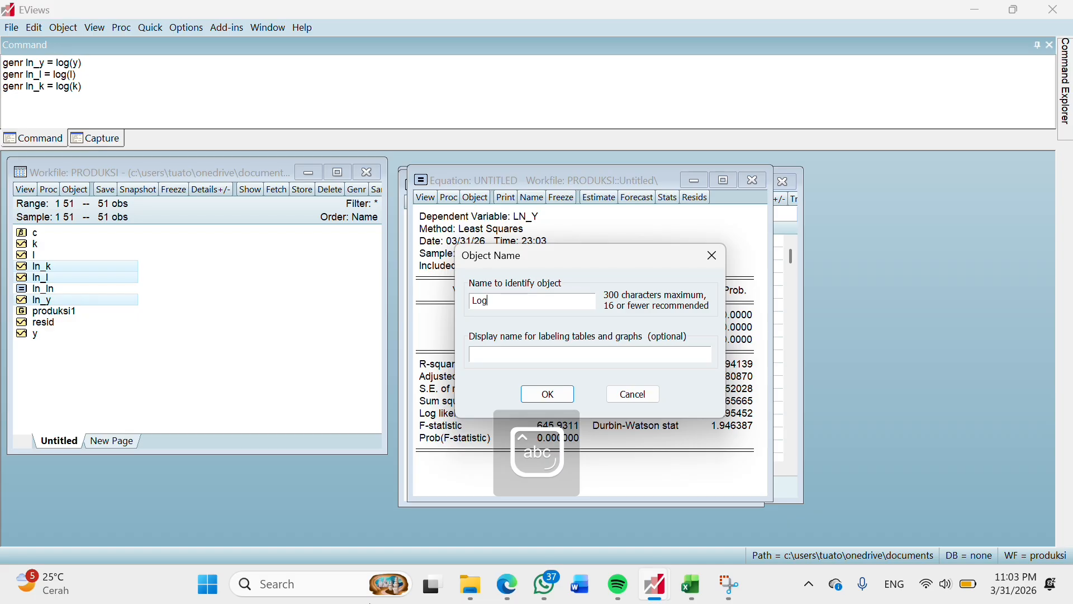
{"action": "type", "text": "_log"}
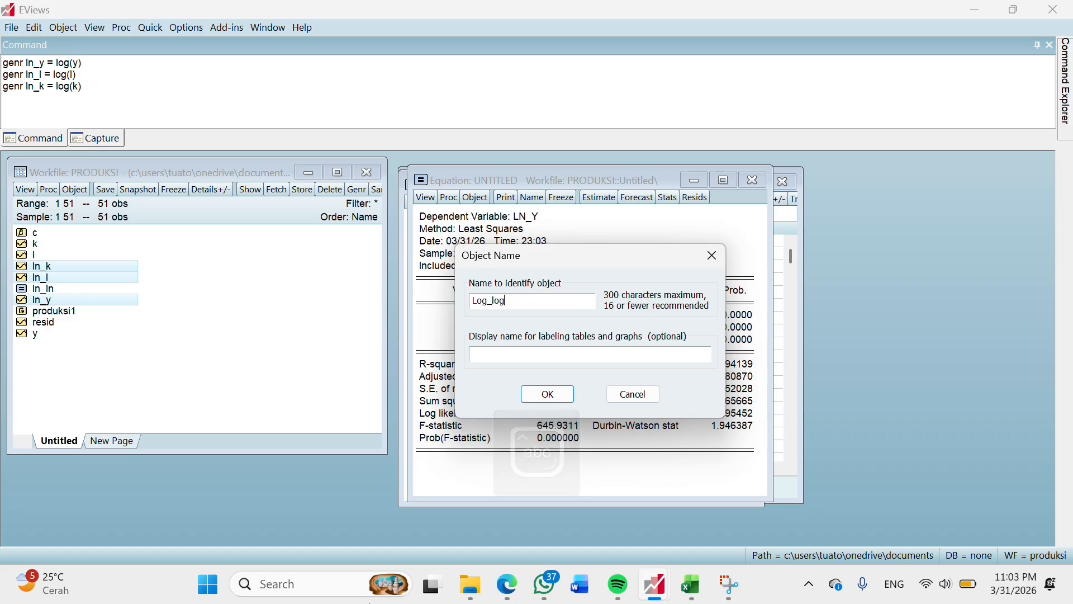
{"action": "left_click", "coordinate": [548, 393]}
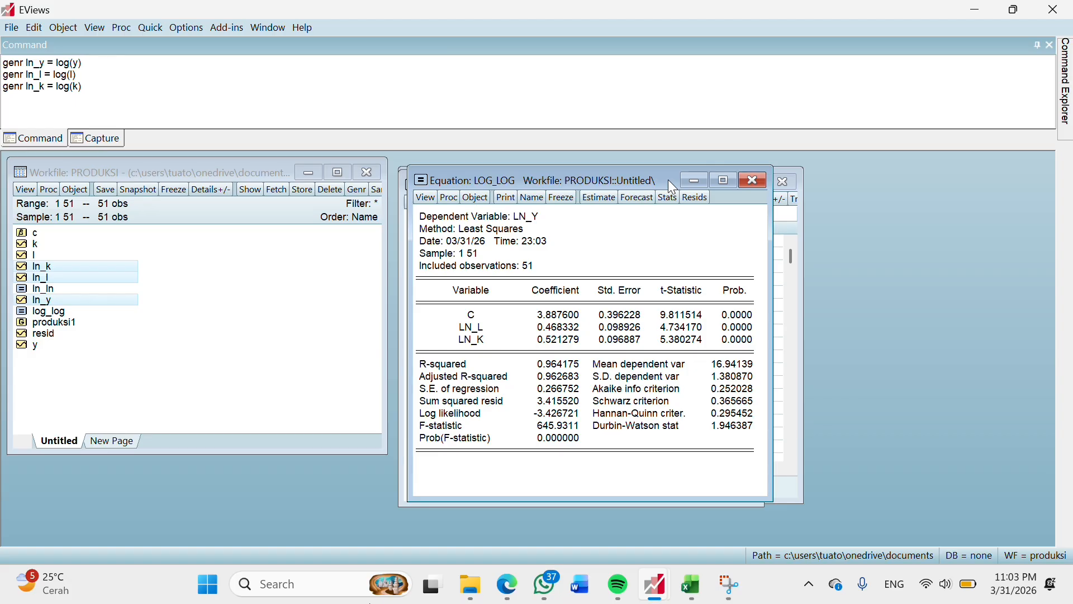
- Rearrange the log_log results window to view the ln_ln equation output alongside it
{"action": "left_click_drag", "start_coordinate": [669, 179], "coordinate": [830, 279]}
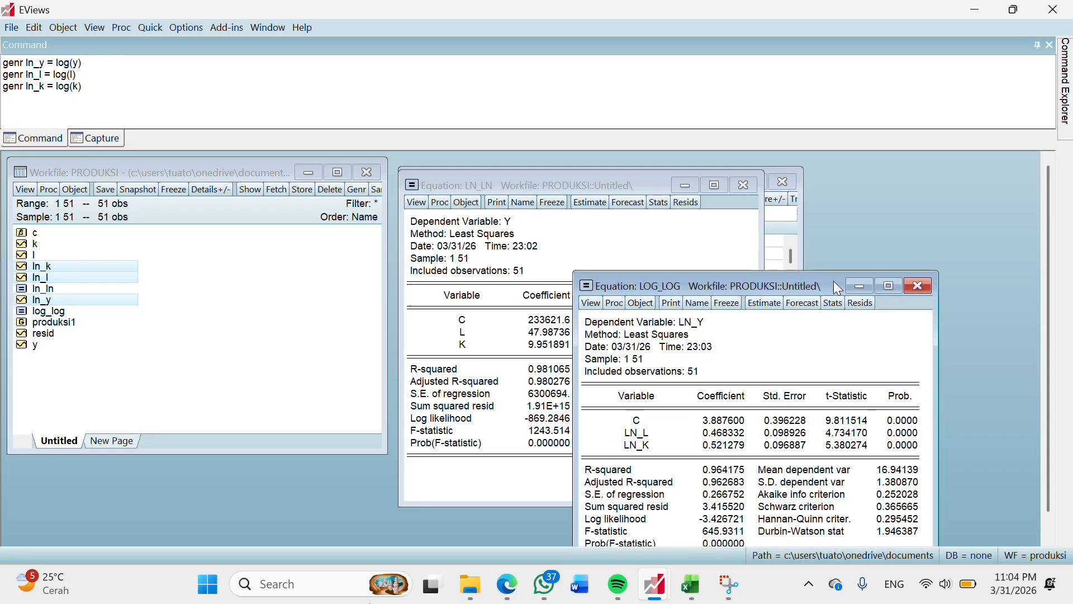
{"action": "left_click", "coordinate": [635, 182]}
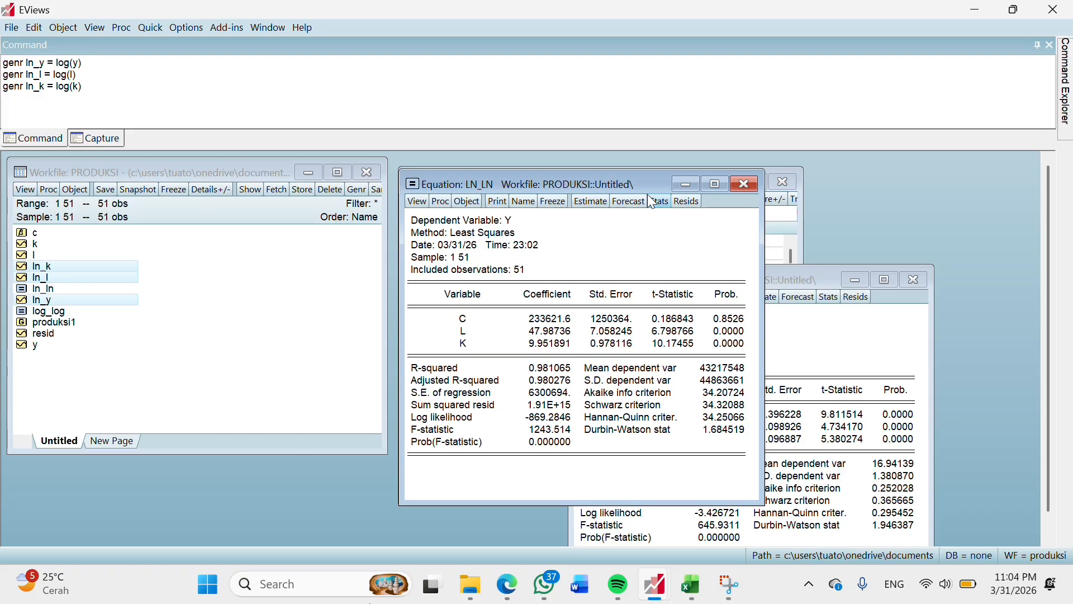
{"action": "left_click_drag", "start_coordinate": [832, 284], "coordinate": [727, 197]}
- Select the series ln_y, l and k in that order in the Produksi workfile and open them as an equation
{"action": "left_click", "coordinate": [363, 382]}
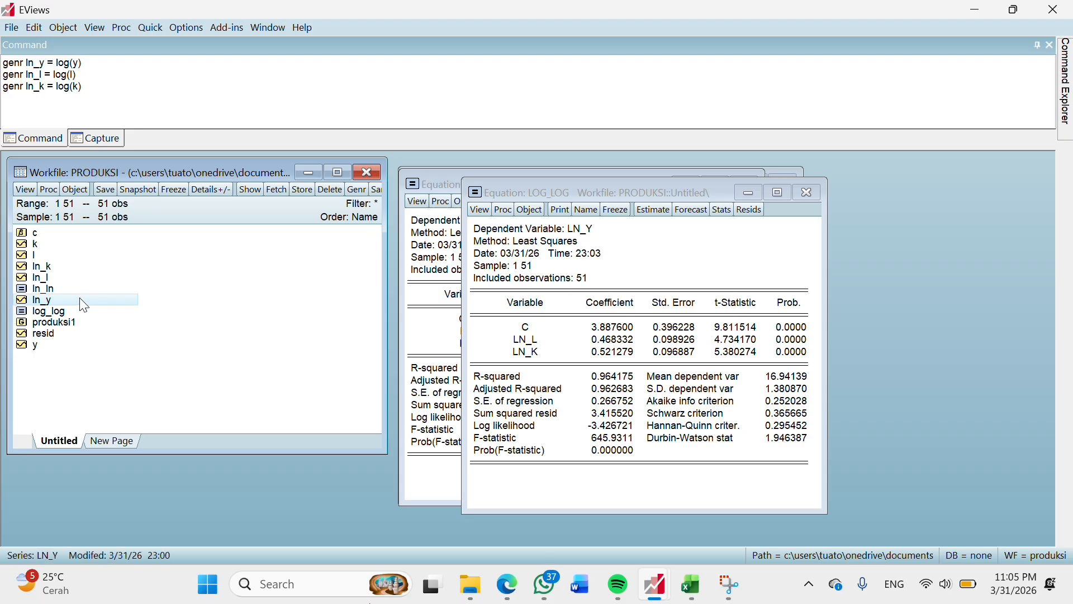
{"action": "left_click", "coordinate": [73, 256], "text": "ctrl"}
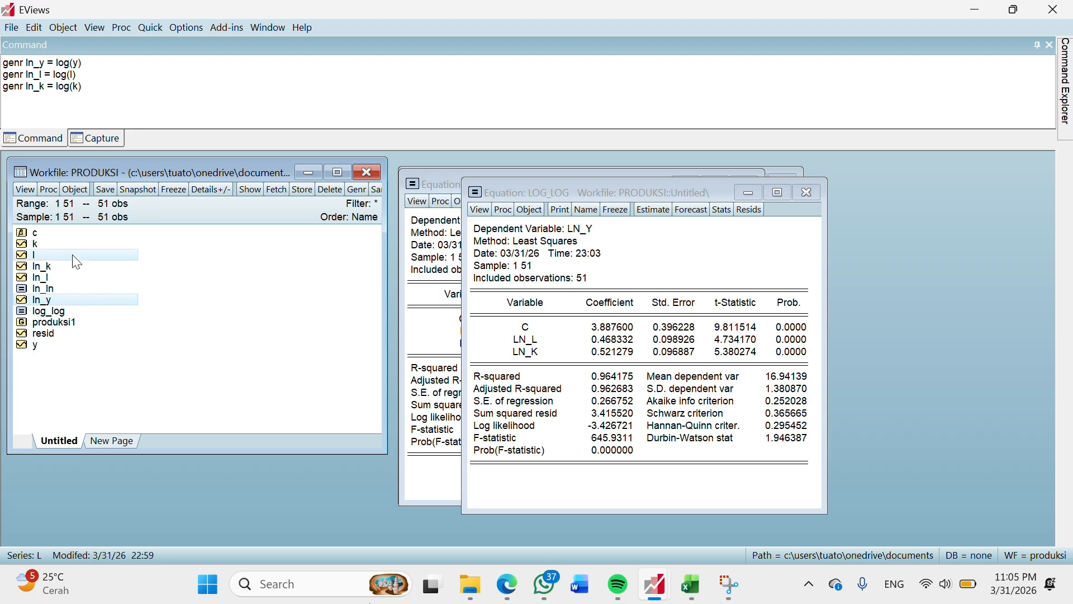
{"action": "left_click", "coordinate": [69, 243], "text": "ctrl"}
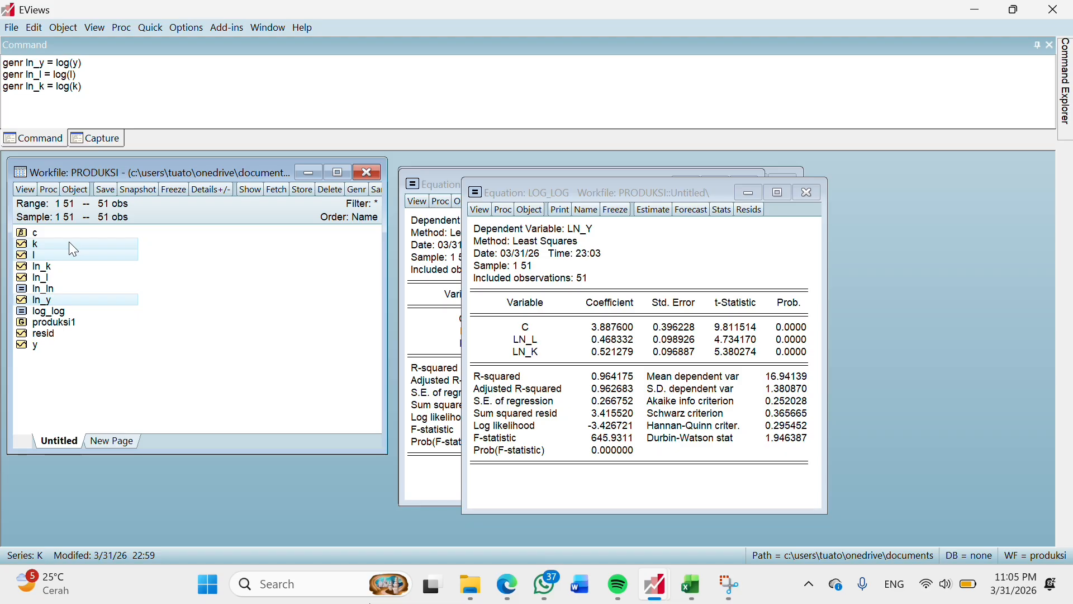
{"action": "right_click", "coordinate": [69, 245]}
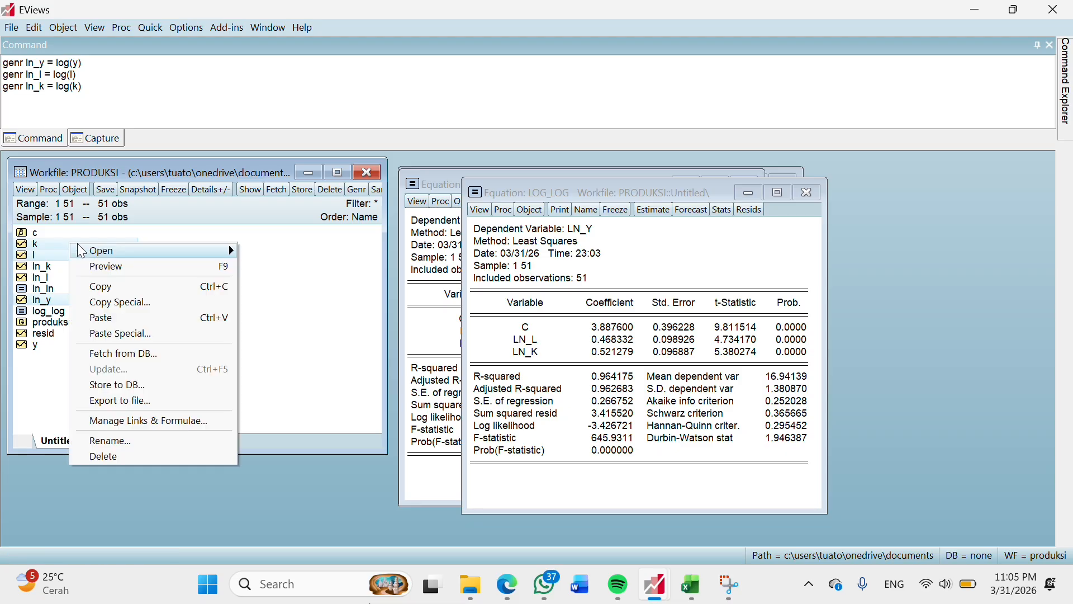
{"action": "mouse_move", "coordinate": [100, 254]}
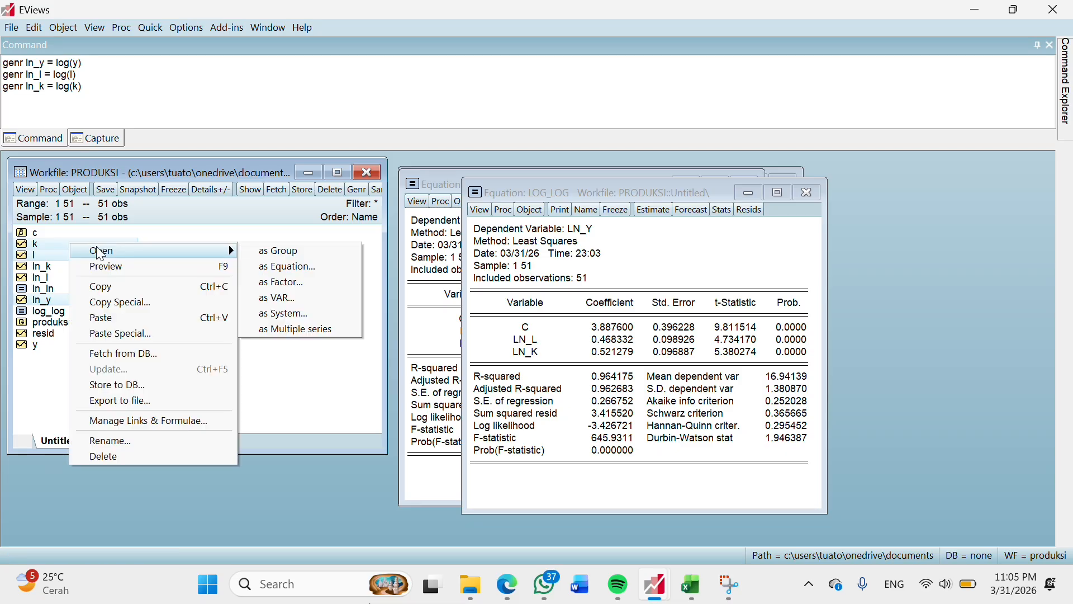
{"action": "left_click", "coordinate": [266, 267]}
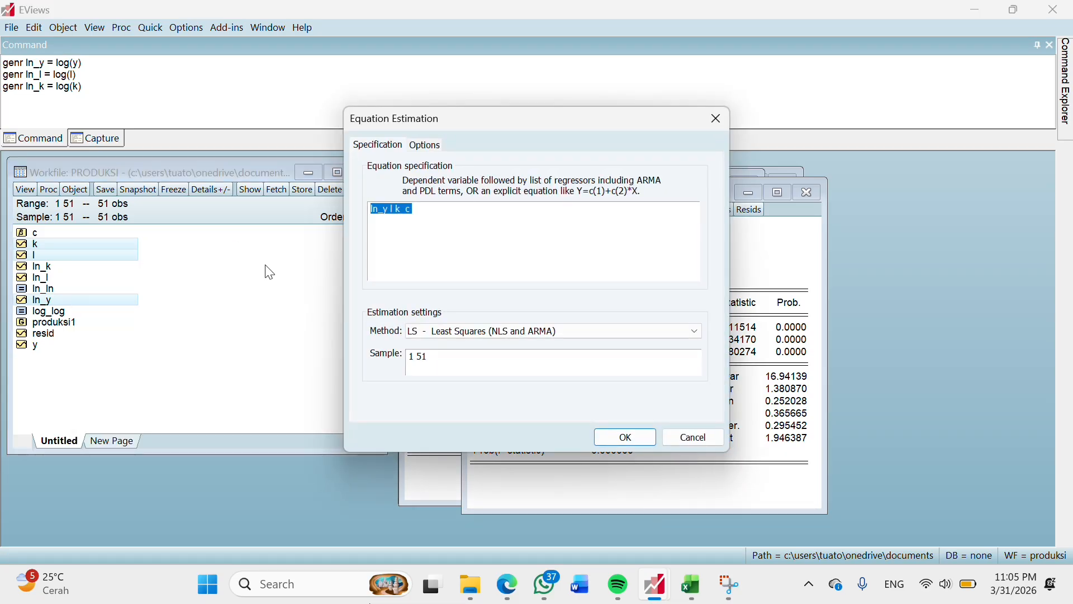
- Change the equation specification to ln_y c l k, estimate it by least squares, and move the results window beside the workfile
{"action": "left_click", "coordinate": [440, 215]}
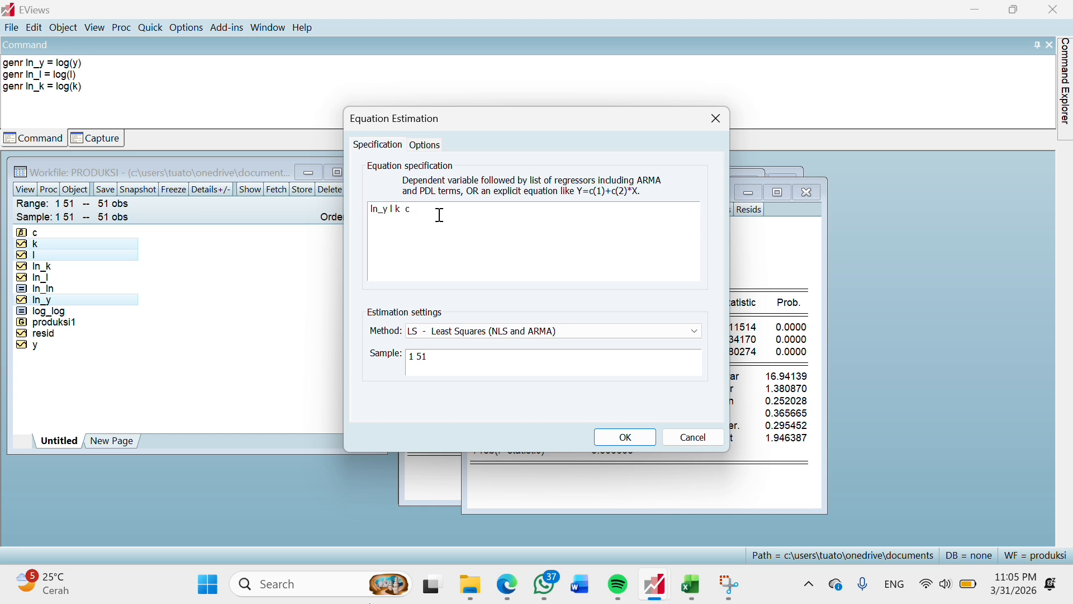
{"action": "left_click", "coordinate": [390, 208]}
{"action": "type", "text": "c"}
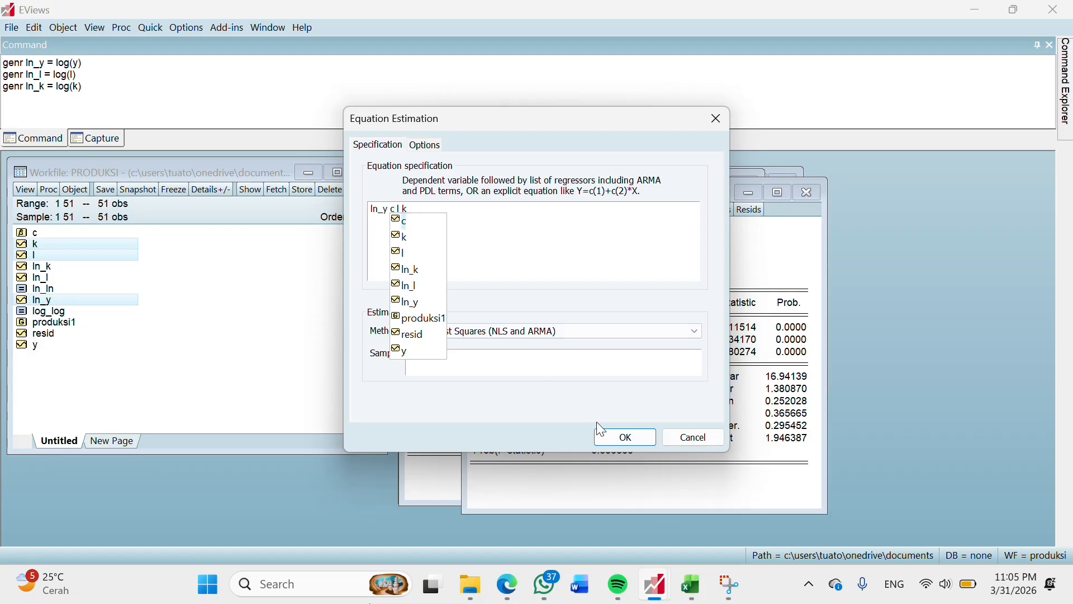
{"action": "left_click", "coordinate": [610, 436]}
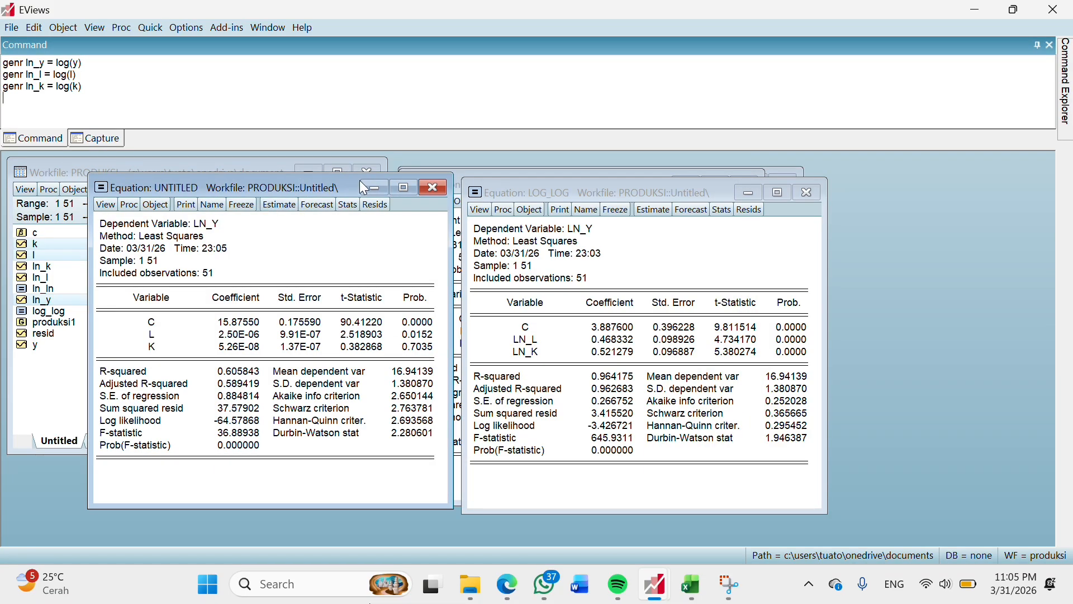
{"action": "left_click_drag", "start_coordinate": [356, 189], "coordinate": [689, 208]}
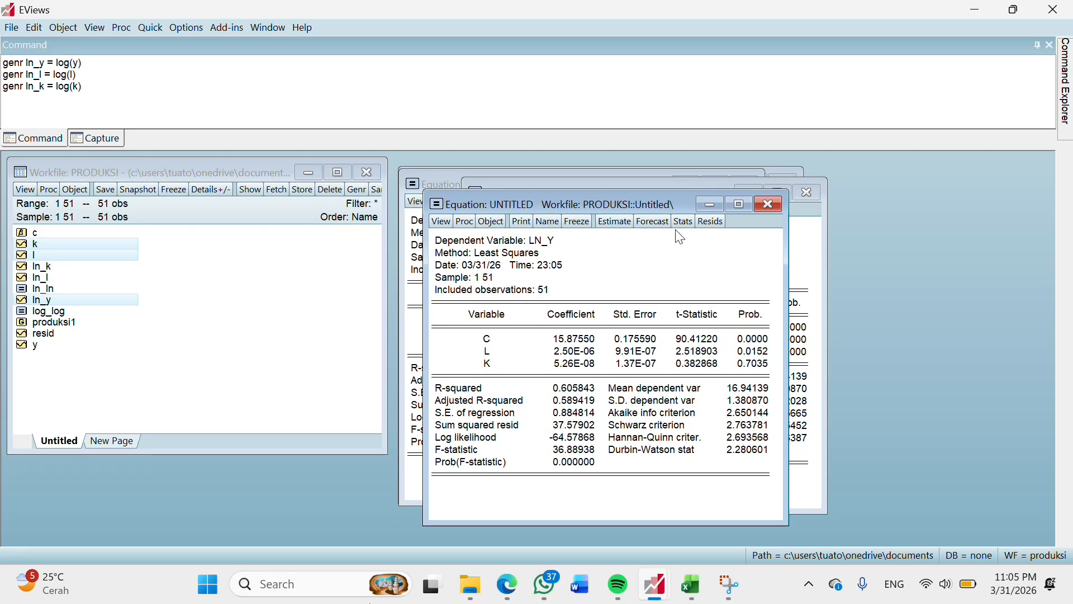
- Name the equation of ln_y on l and k Log_ln
{"action": "left_click", "coordinate": [560, 221]}
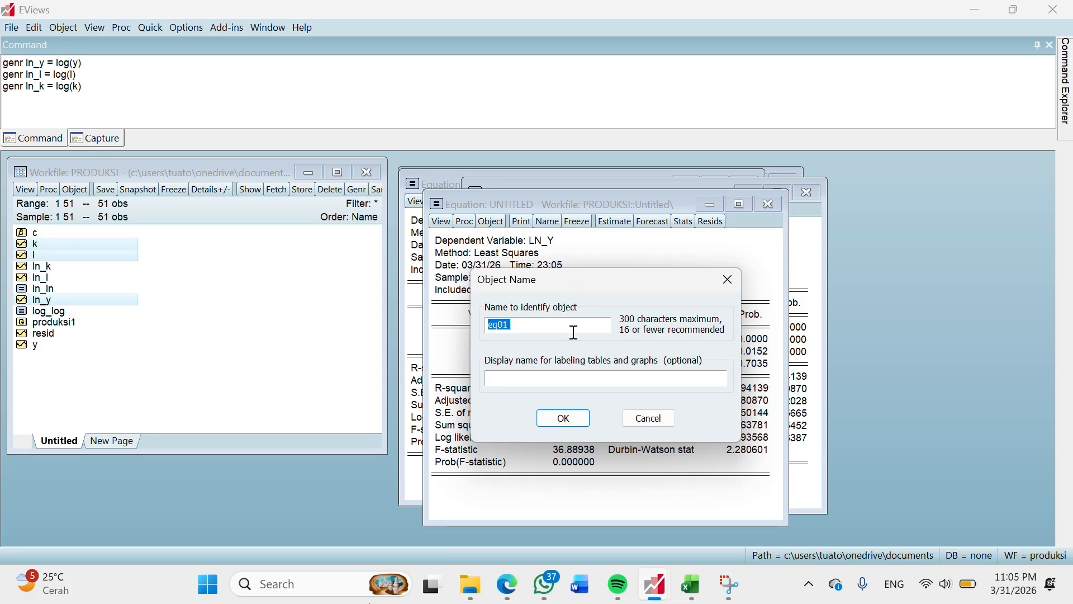
{"action": "key", "text": "Caps_Lock"}
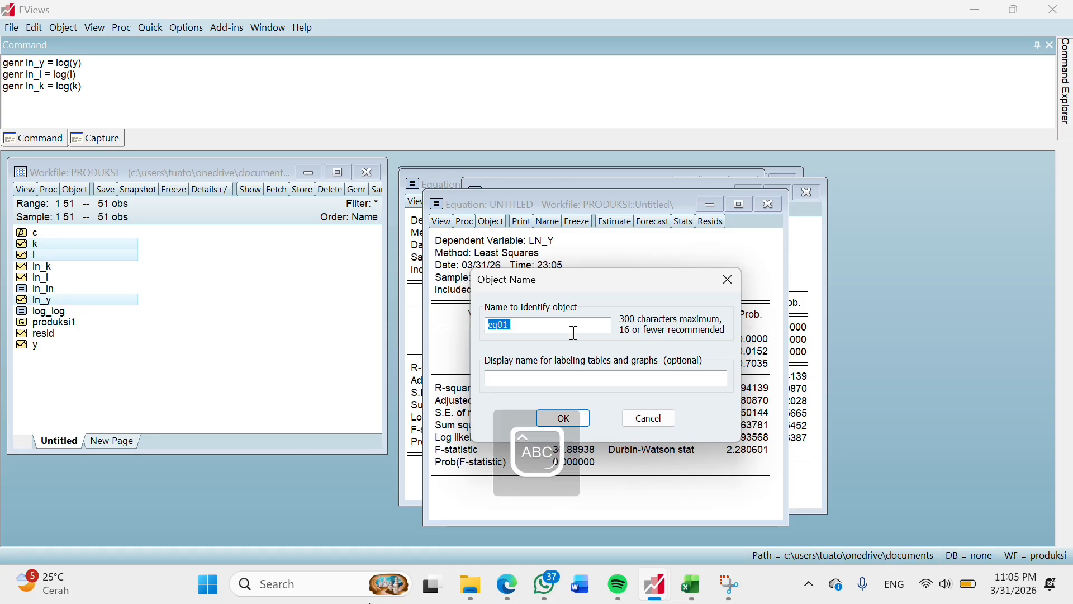
{"action": "type", "text": "L"}
{"action": "key", "text": "Caps_Lock"}
{"action": "type", "text": "og_ln"}
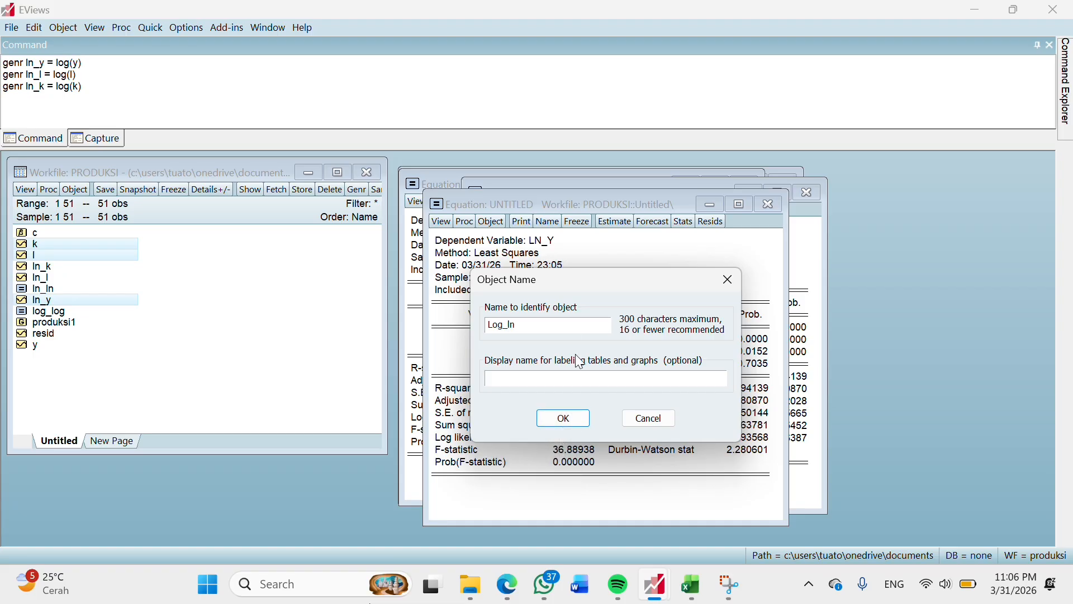
{"action": "left_click", "coordinate": [563, 420]}
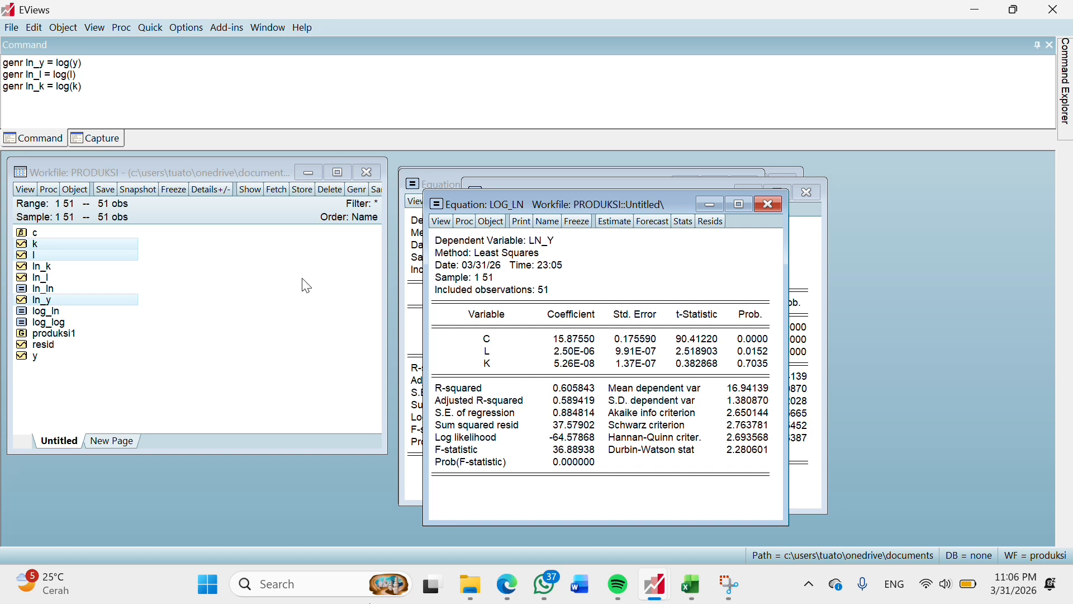
- Select the series y, ln_l and ln_k in that order in the Produksi workfile and open them as an equation
{"action": "left_click", "coordinate": [132, 361]}
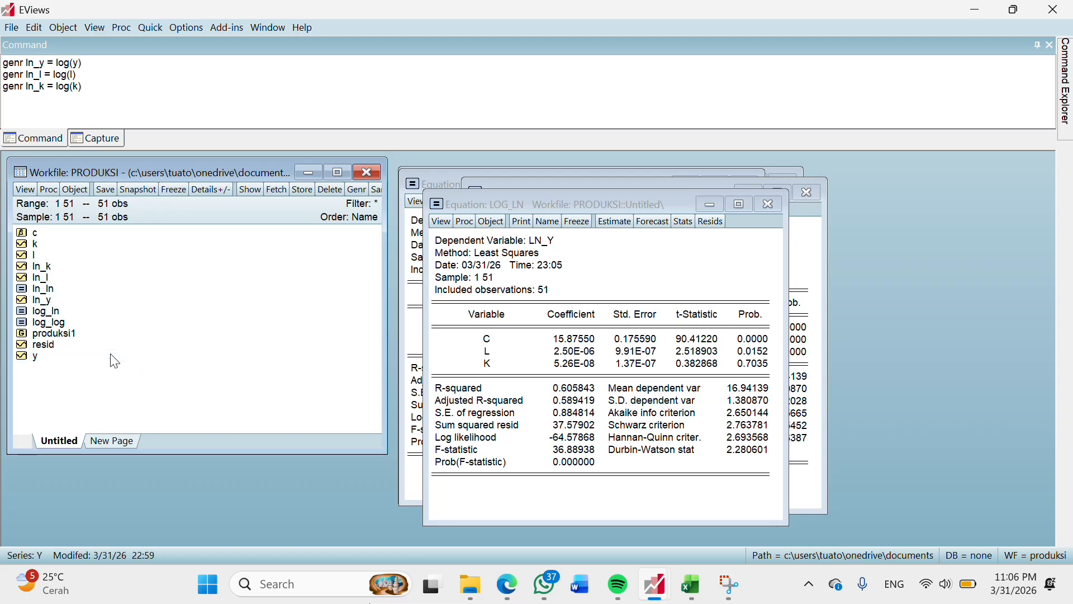
{"action": "left_click", "coordinate": [88, 266], "text": "ctrl"}
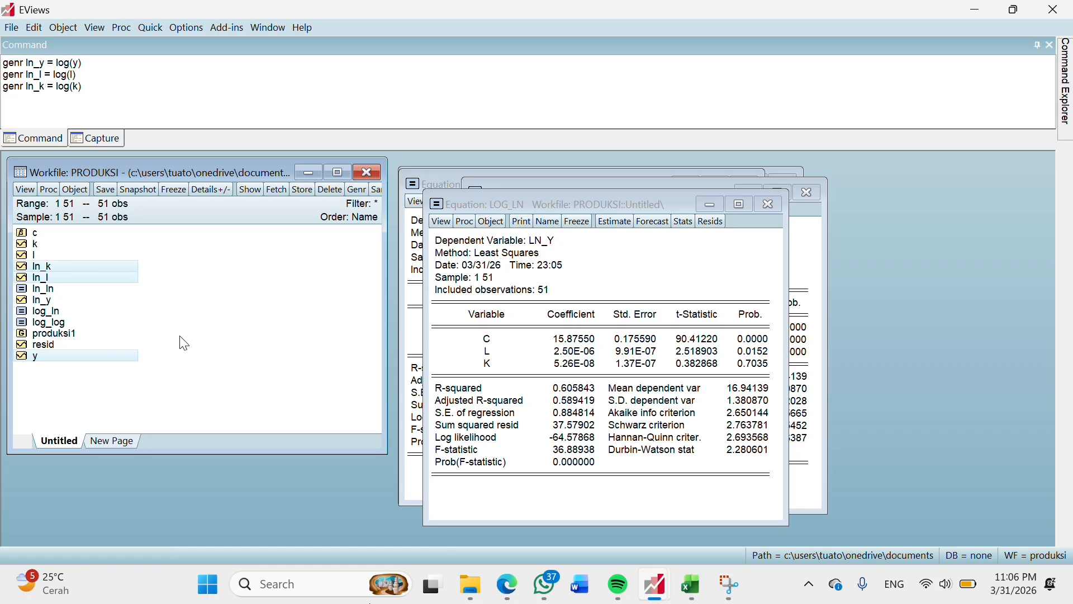
{"action": "right_click", "coordinate": [125, 270]}
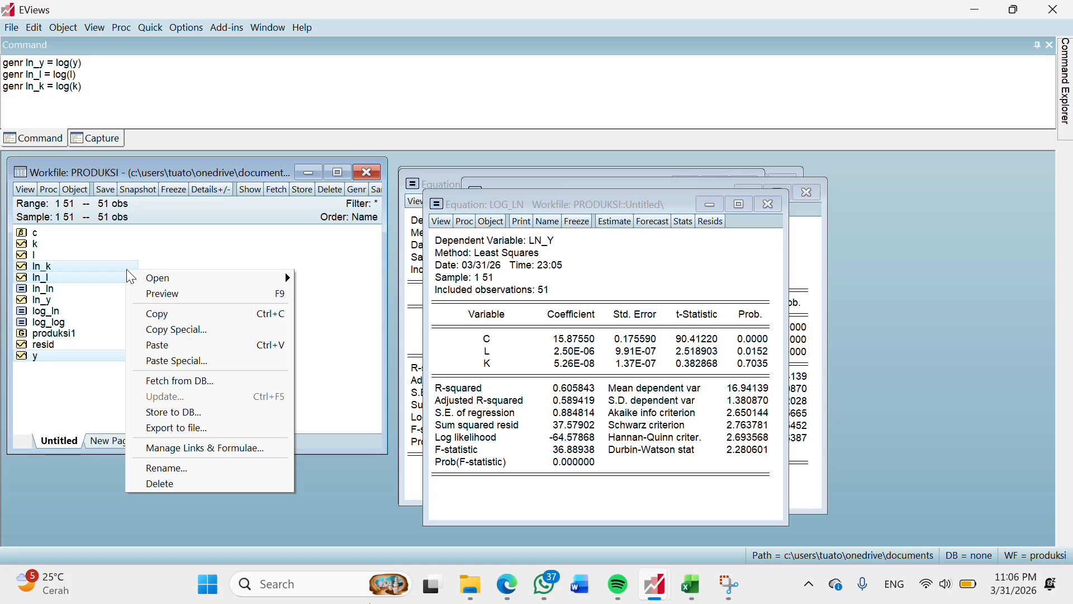
{"action": "mouse_move", "coordinate": [158, 281]}
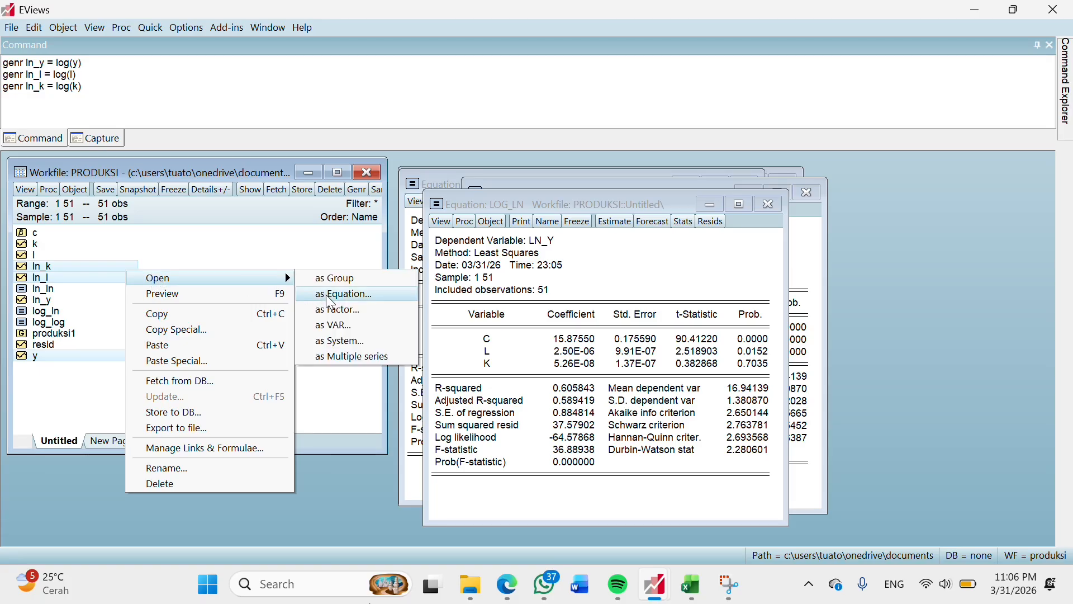
{"action": "left_click", "coordinate": [342, 301]}
- Change the equation specification to y c ln_l ln_k, estimate it by least squares, and move the results window beside the workfile
{"action": "left_click", "coordinate": [475, 218]}
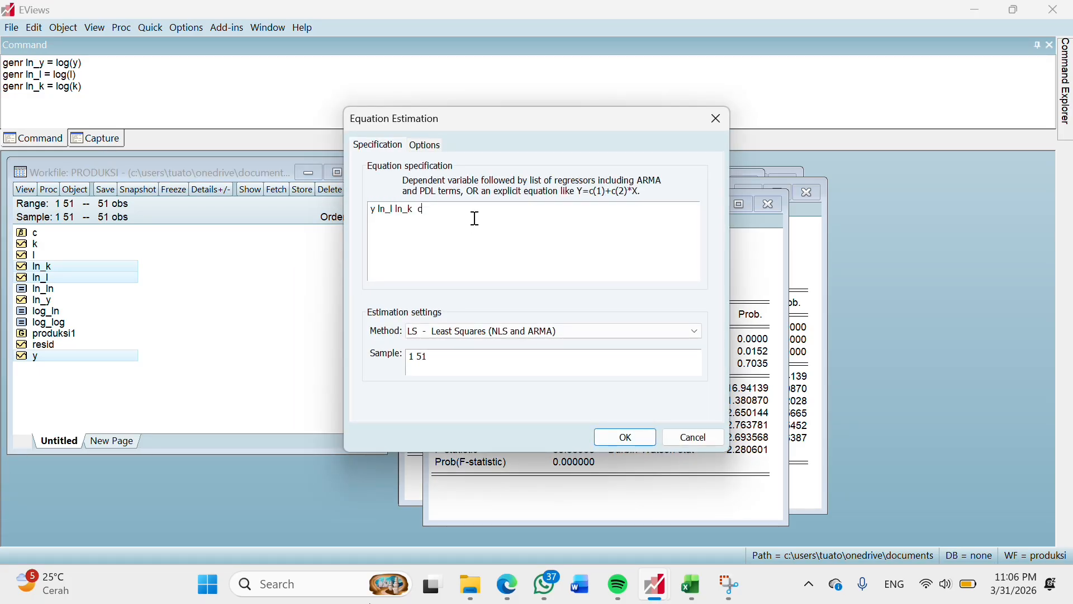
{"action": "key", "text": "BackSpace"}
{"action": "left_click", "coordinate": [380, 209]}
{"action": "type", "text": "c"}
{"action": "left_click", "coordinate": [631, 434]}
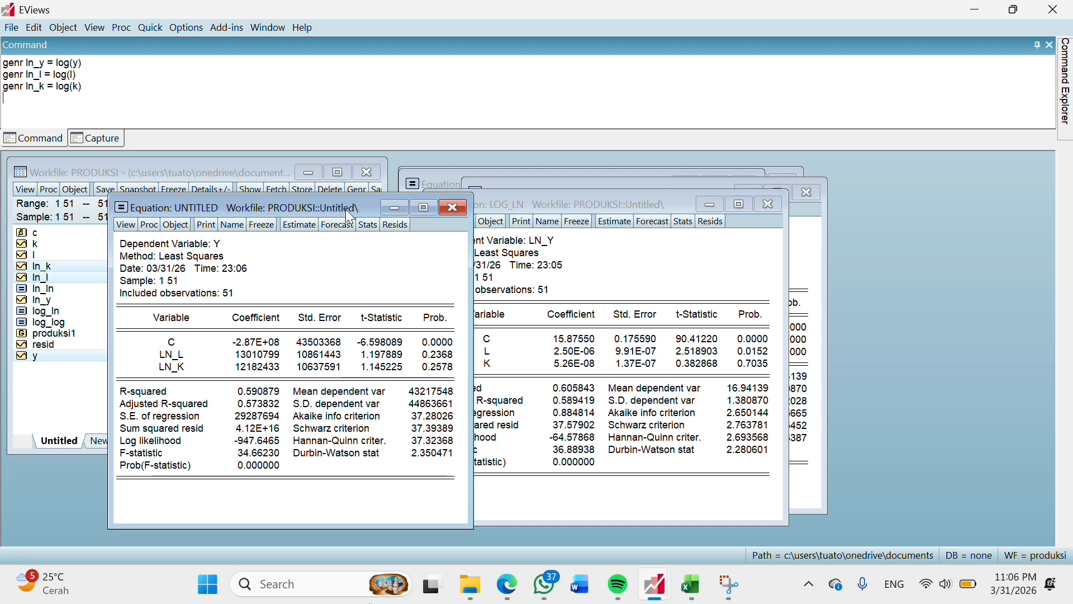
{"action": "left_click_drag", "start_coordinate": [377, 206], "coordinate": [712, 190]}
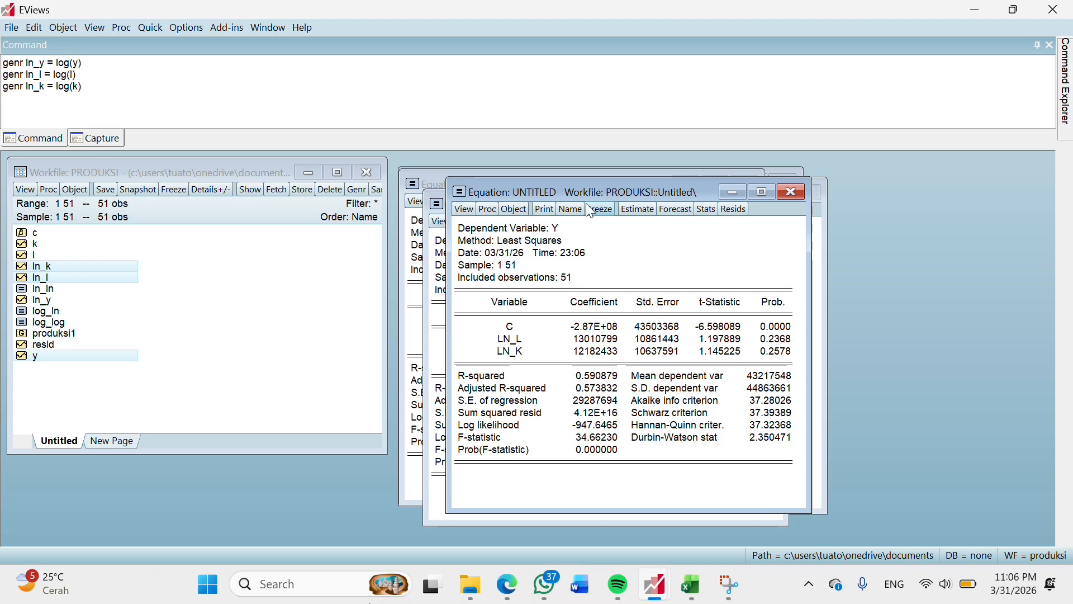
- Name the equation of y on ln_l and ln_k Ln_log
{"action": "left_click", "coordinate": [571, 209]}
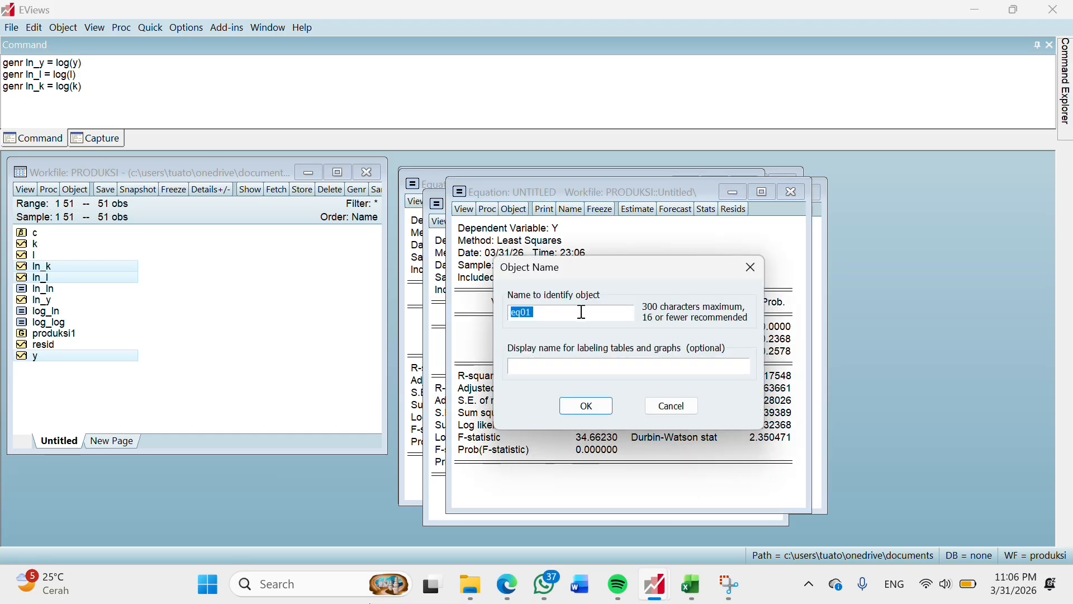
{"action": "type", "text": "Ln"}
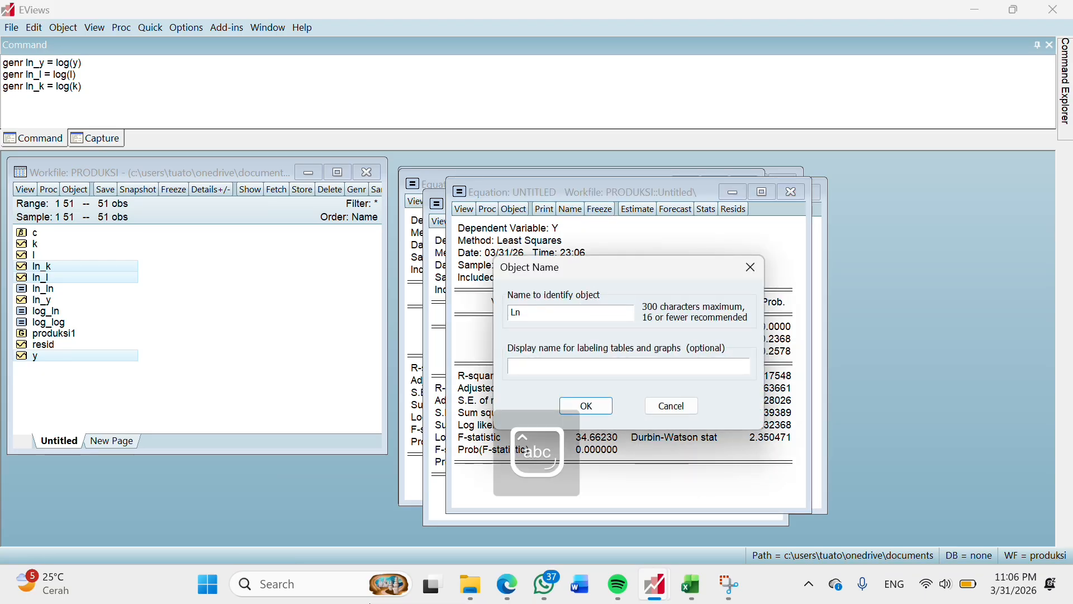
{"action": "type", "text": "_log"}
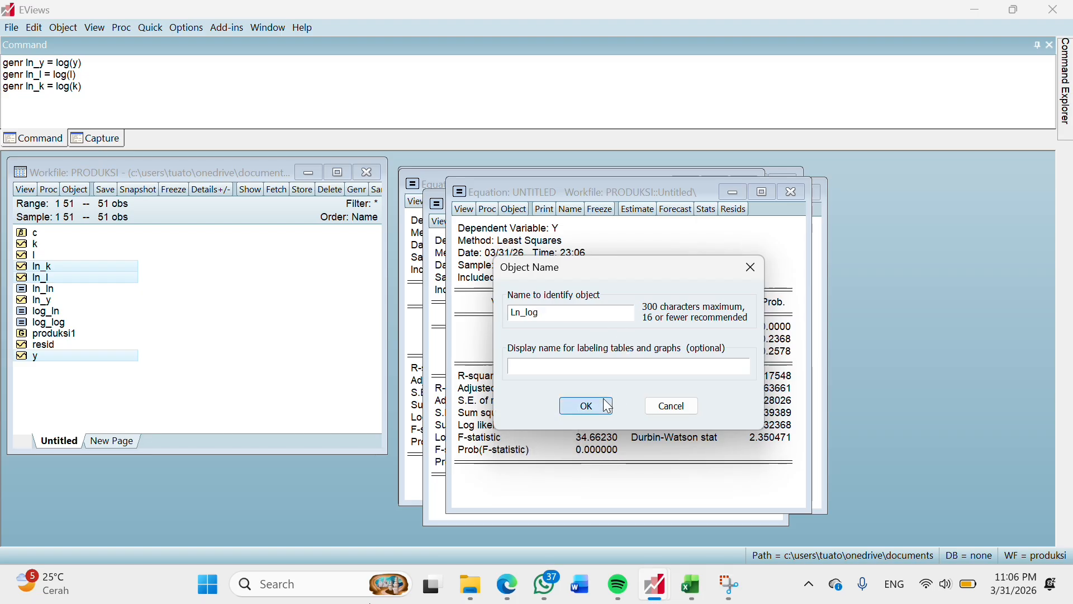
{"action": "left_click", "coordinate": [576, 411]}
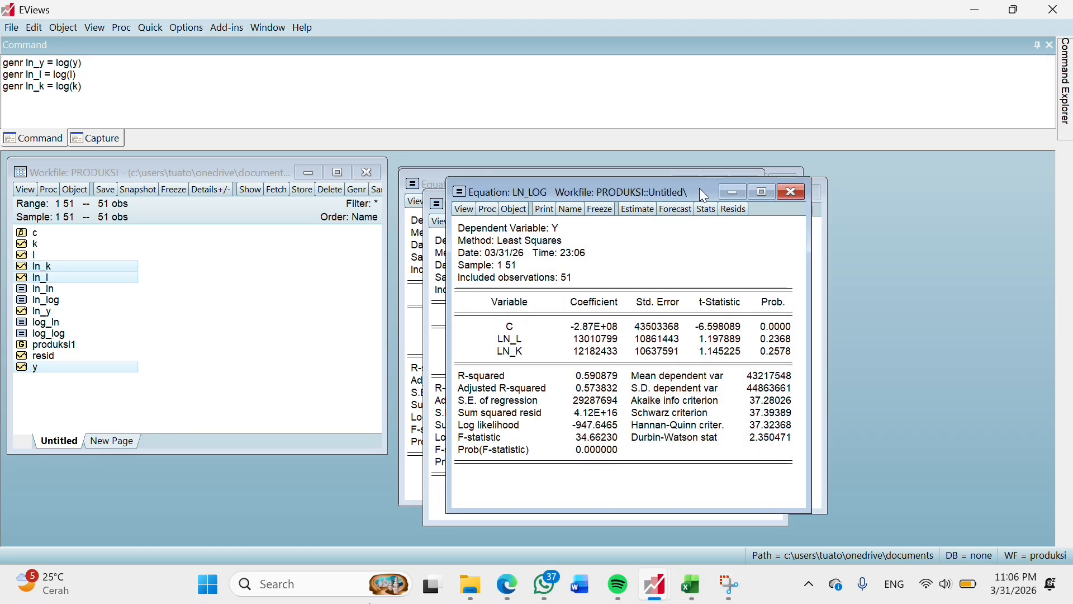
- Spread the LN_LOG, LOG_LN, LOG_LOG and LN_LN equation windows out in a row and save the Produksi workfile in double precision
{"action": "left_click_drag", "start_coordinate": [696, 188], "coordinate": [276, 177]}
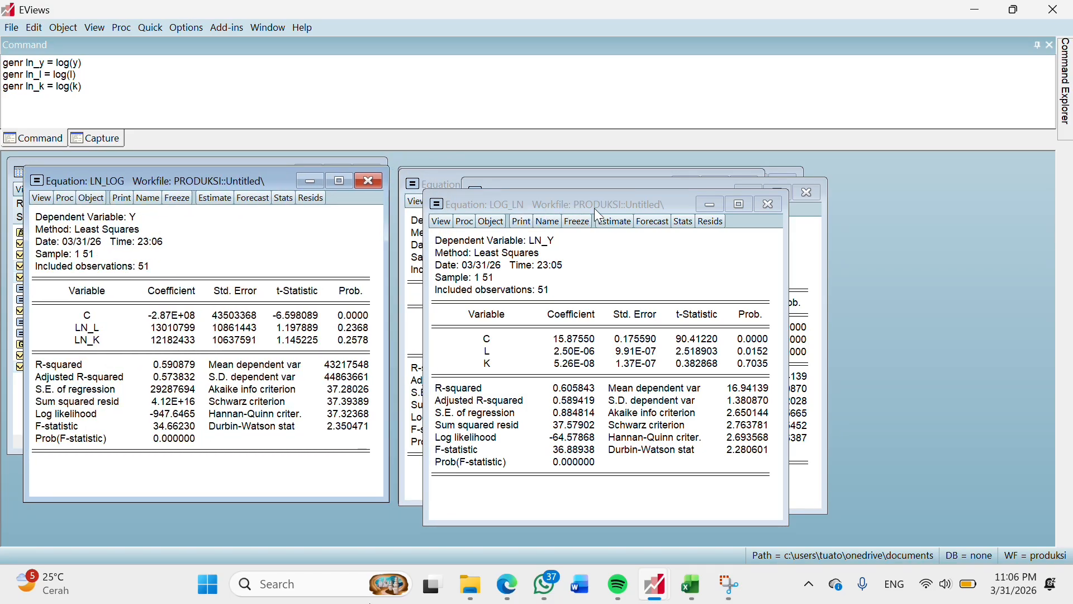
{"action": "left_click_drag", "start_coordinate": [682, 202], "coordinate": [489, 190]}
{"action": "left_click_drag", "start_coordinate": [687, 185], "coordinate": [607, 215]}
{"action": "left_click_drag", "start_coordinate": [640, 183], "coordinate": [867, 217]}
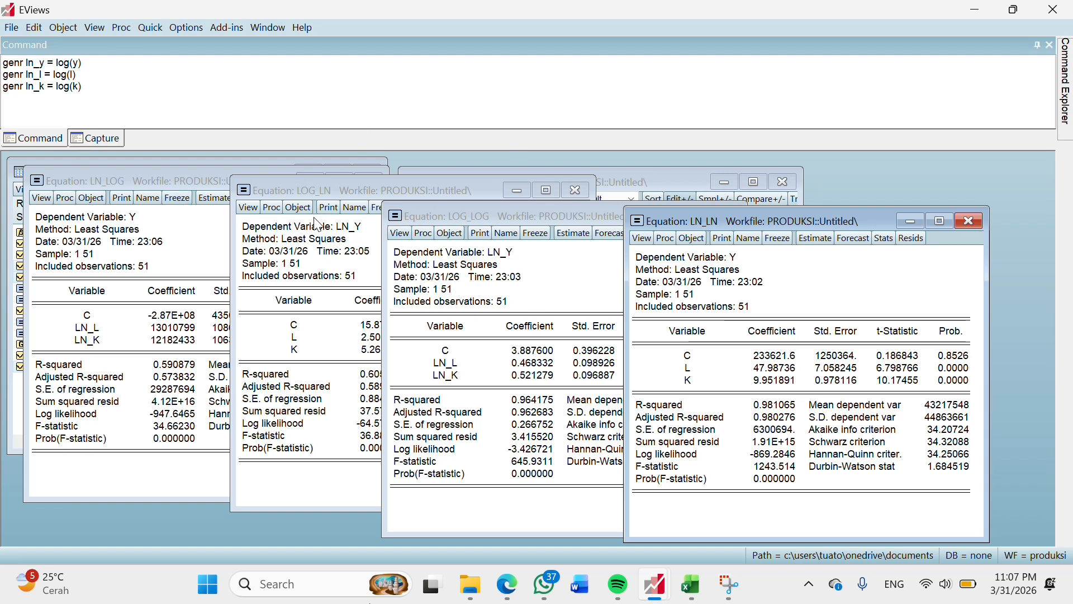
{"action": "left_click", "coordinate": [236, 170]}
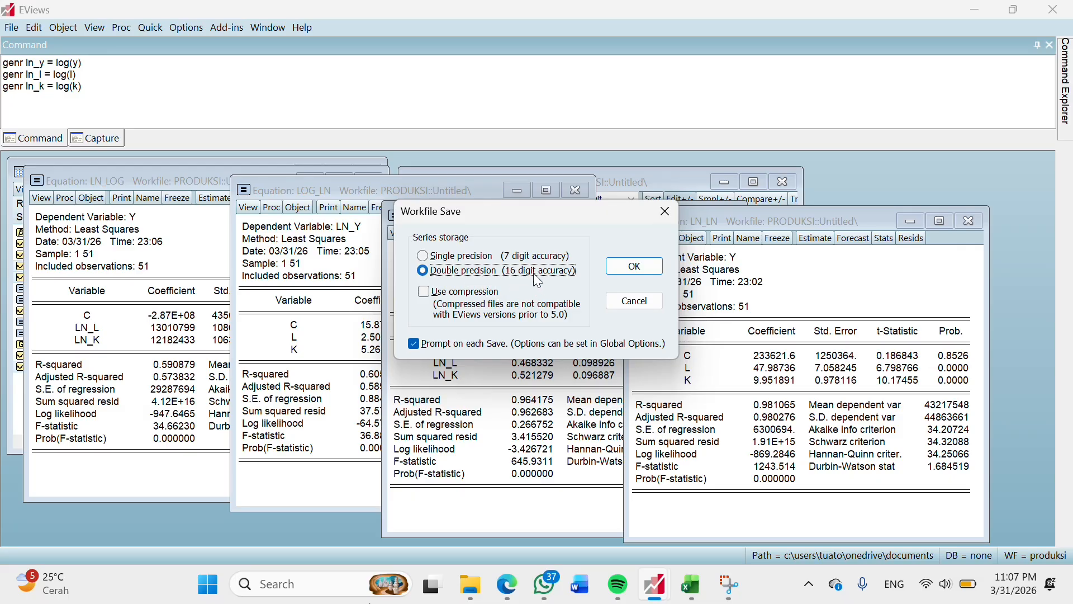
{"action": "left_click", "coordinate": [632, 269]}
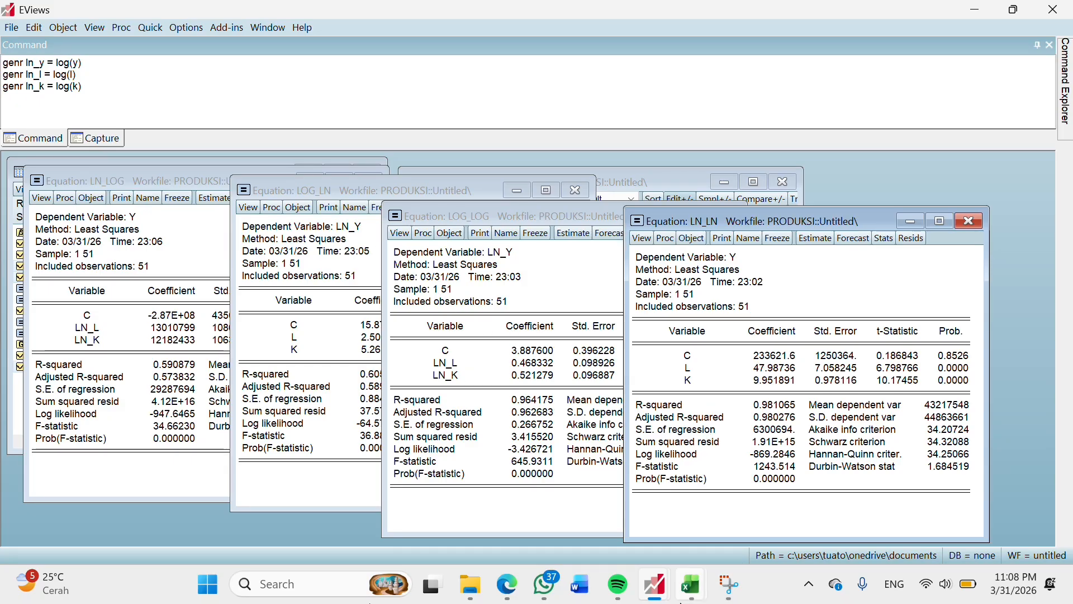
- Review the EQWOODY1 regression output in the other EViews window, then return to the four production equations
{"action": "mouse_move", "coordinate": [655, 585]}
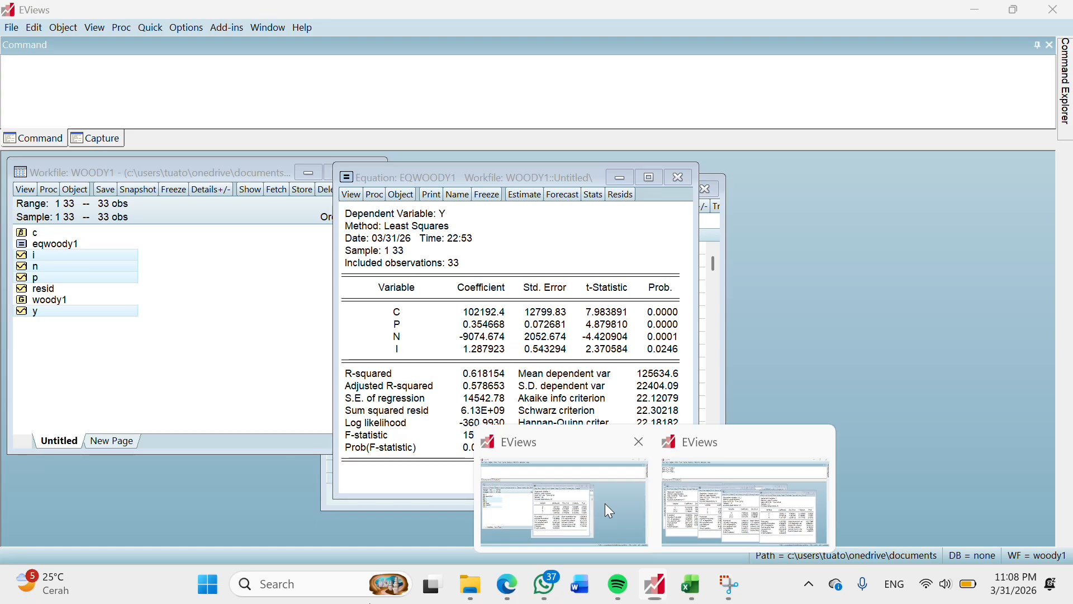
{"action": "left_click", "coordinate": [609, 511]}
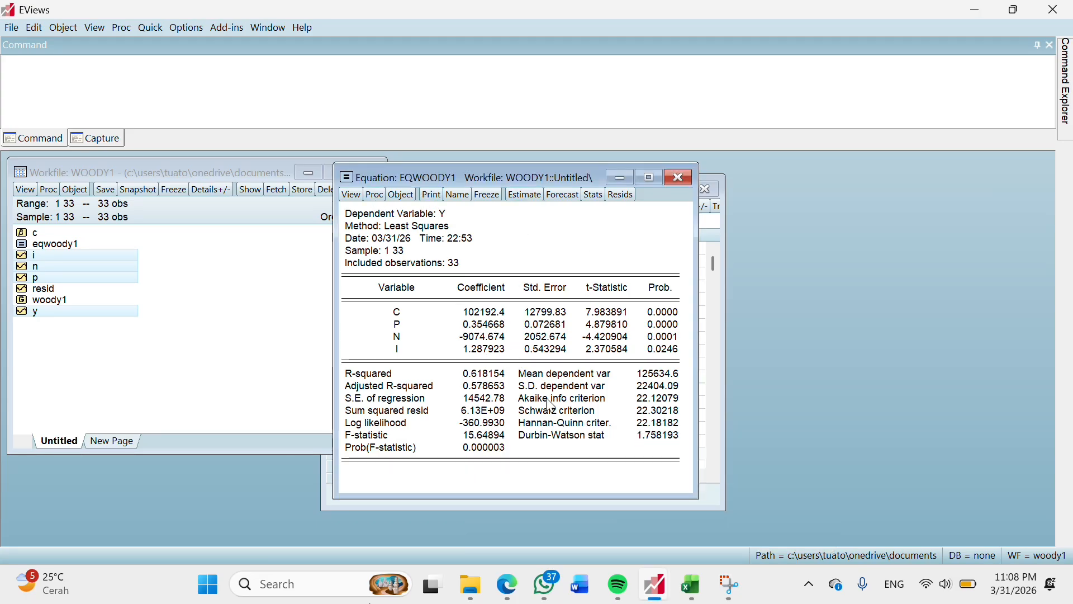
{"action": "mouse_move", "coordinate": [655, 592]}
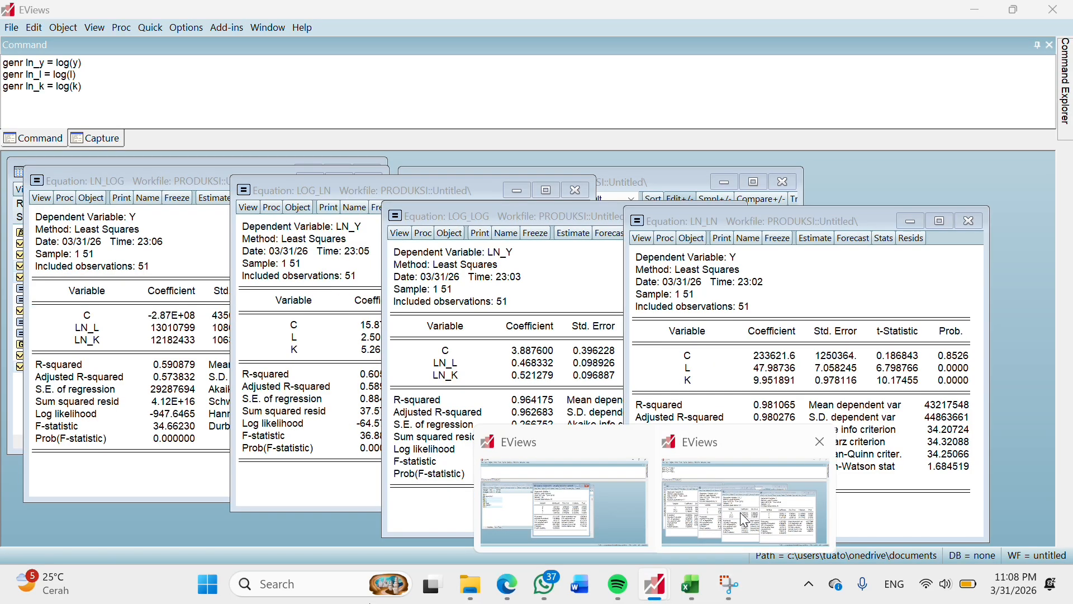
{"action": "left_click", "coordinate": [740, 512]}
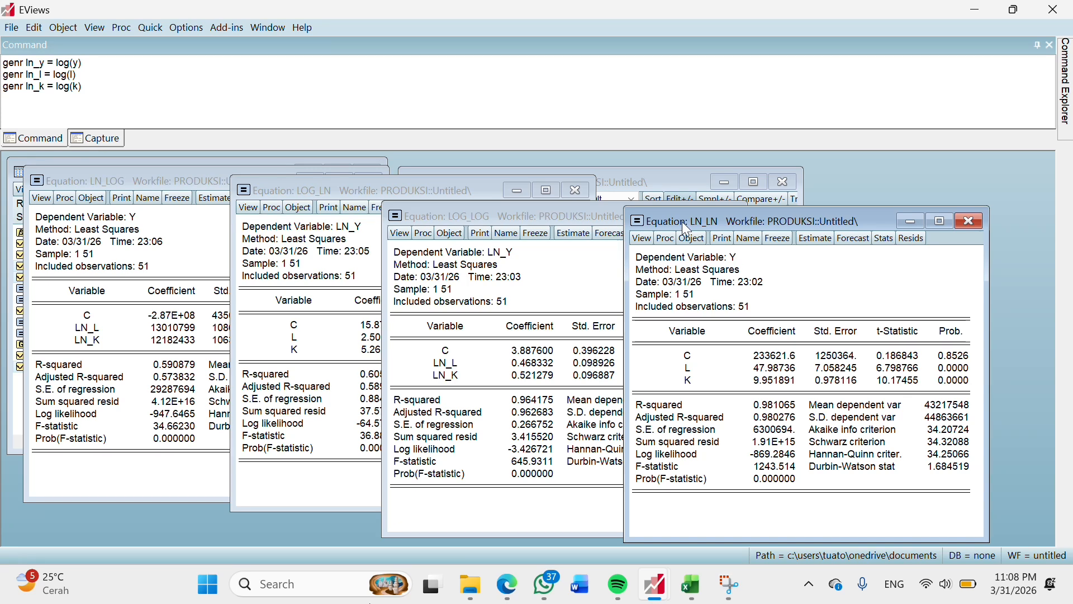
{"action": "left_click", "coordinate": [479, 25]}
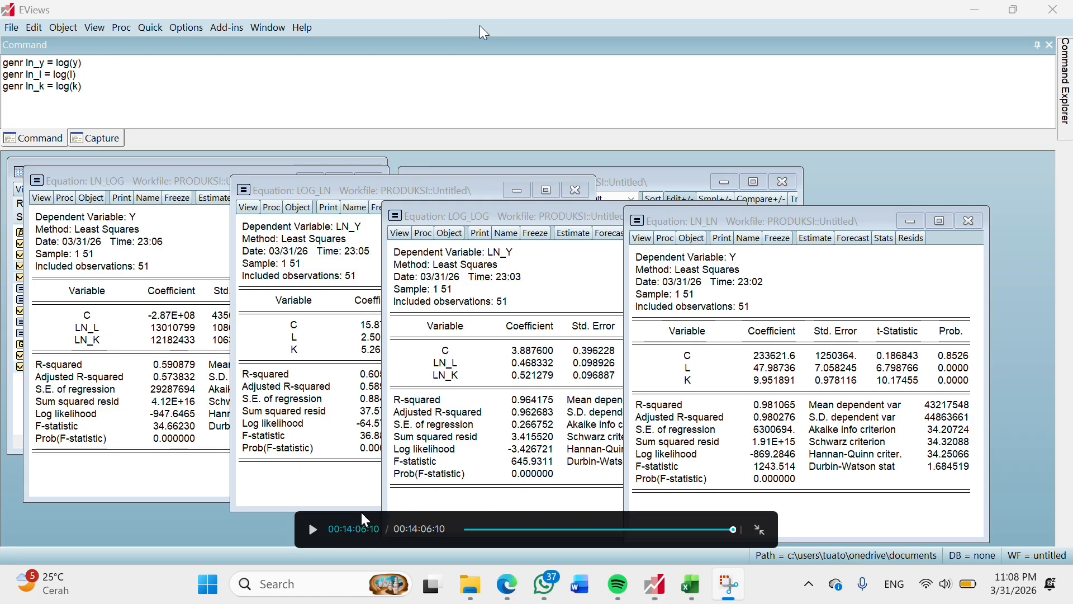
{"action": "left_click", "coordinate": [760, 529]}
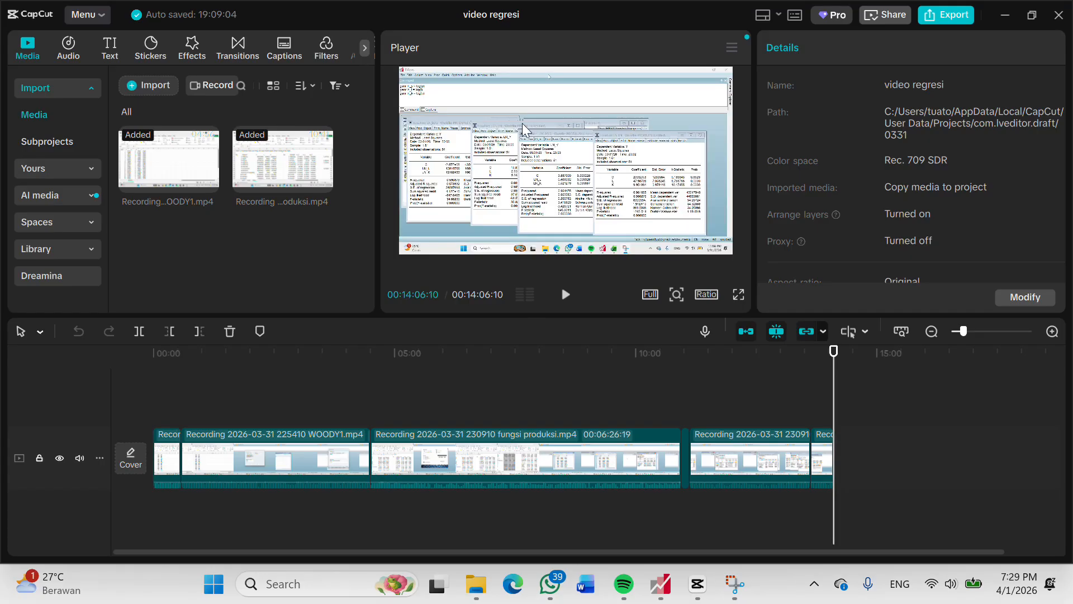